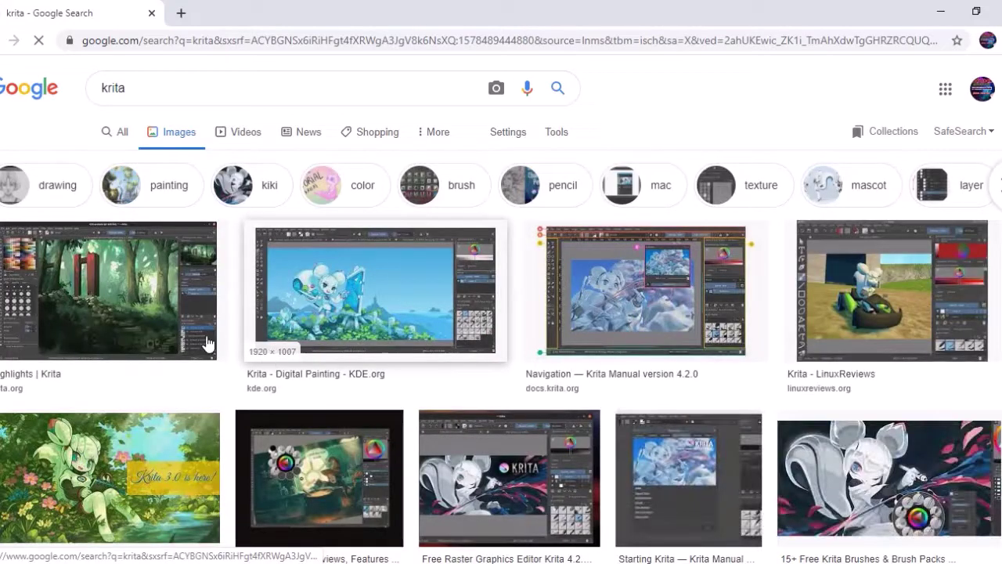
pyautogui.scroll(-2, 141, 321)
pyautogui.scroll(-4, 673, 280)
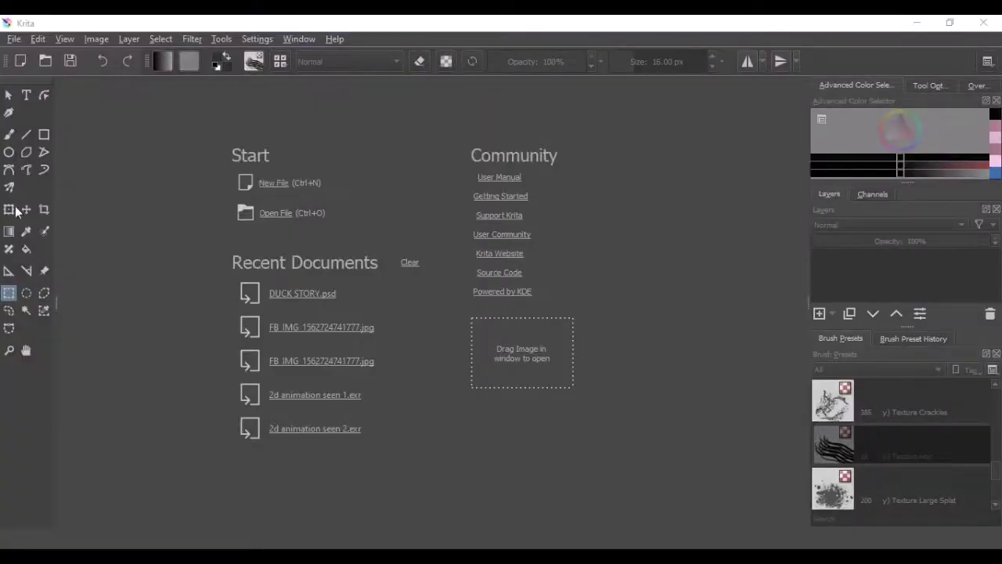
# Create a new custom document of 1280 by 720 pixels with the resolution set to 300 ppi.
pyautogui.click(273, 183)
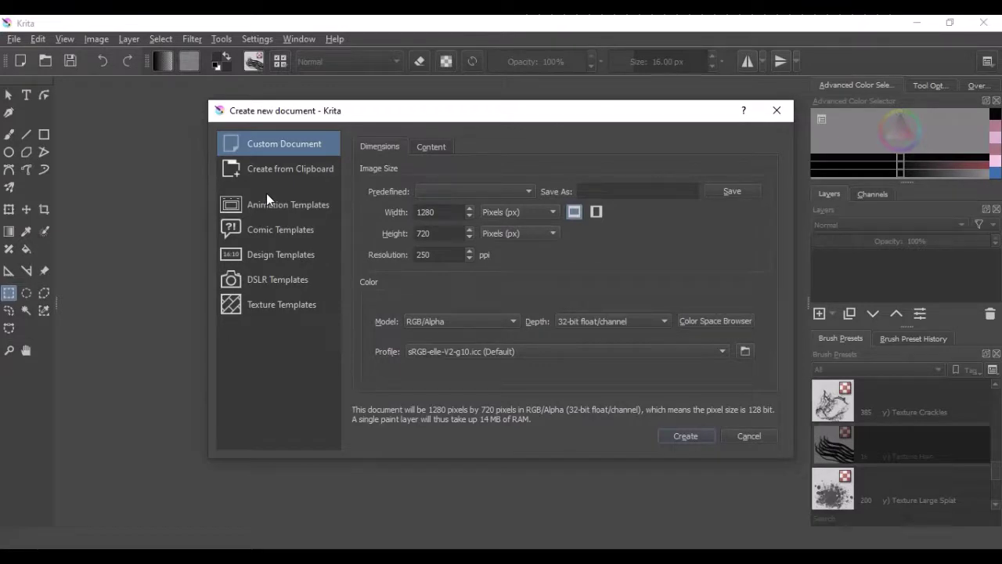
pyautogui.click(469, 253)
pyautogui.click(453, 260)
pyautogui.write('300')
pyautogui.click(674, 434)
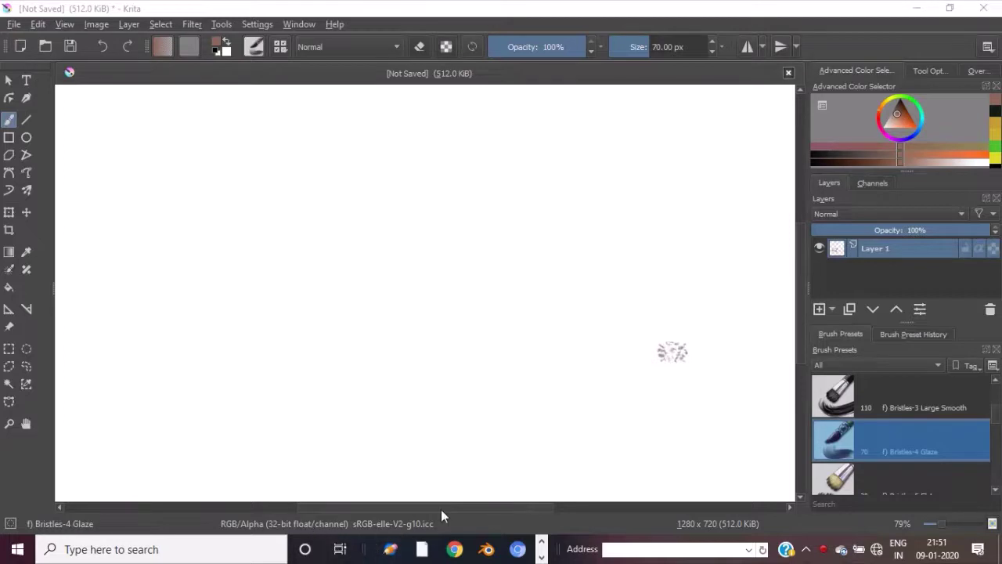
# Find and select the Stamp Water brush preset near the end of the preset list.
pyautogui.scroll(-5, 870, 479)
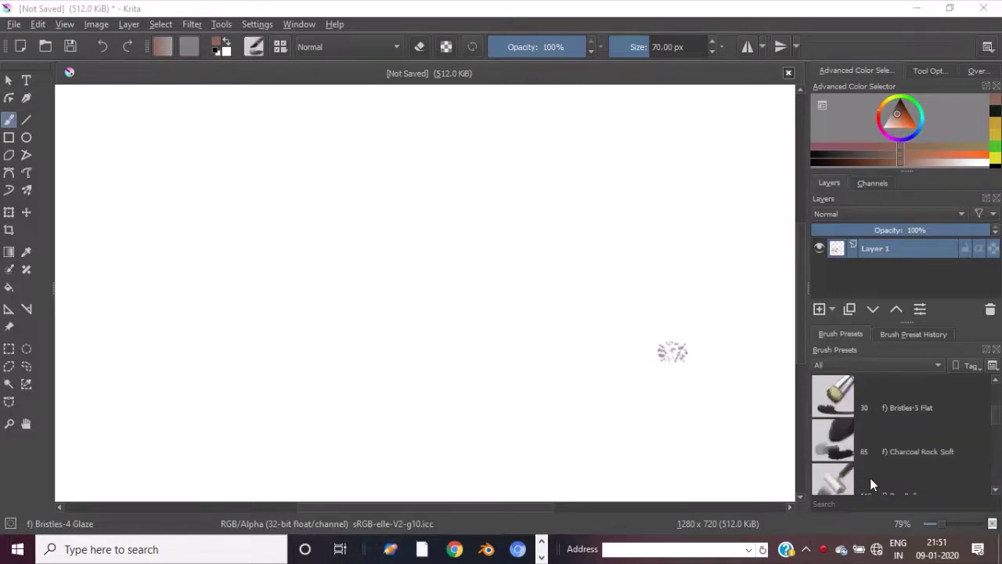
pyautogui.scroll(-8, 891, 435)
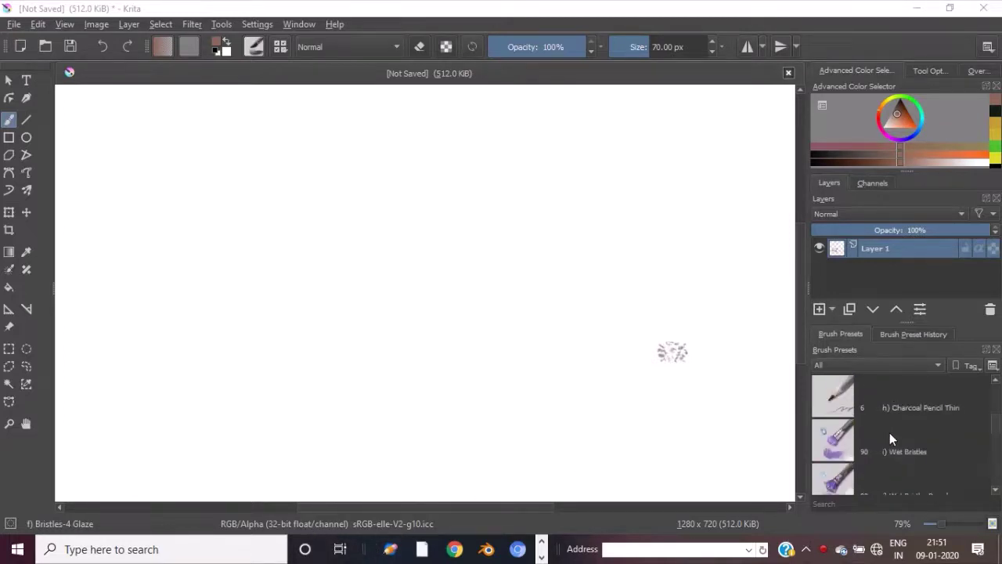
pyautogui.scroll(-8, 890, 432)
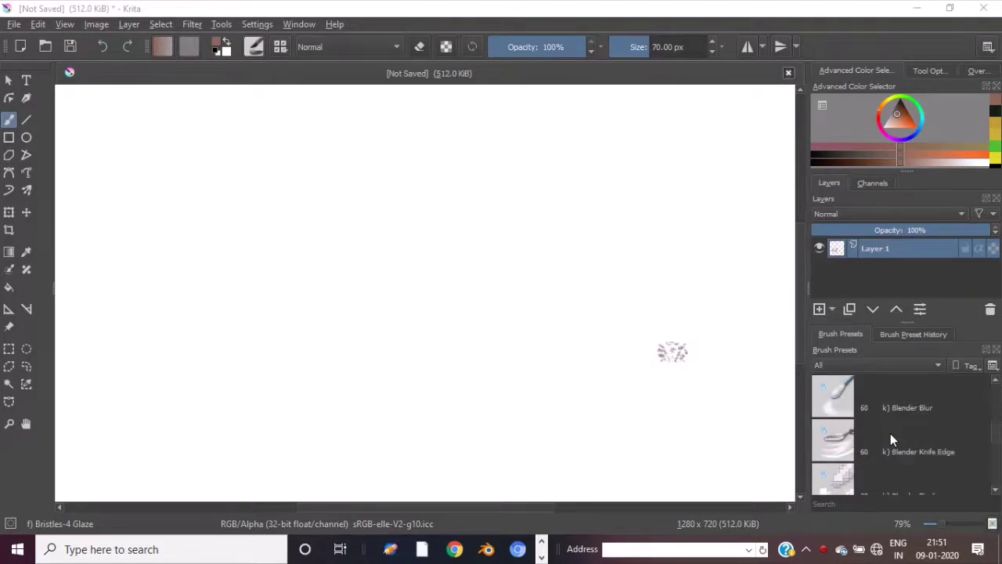
pyautogui.scroll(-8, 886, 441)
pyautogui.scroll(-5, 887, 444)
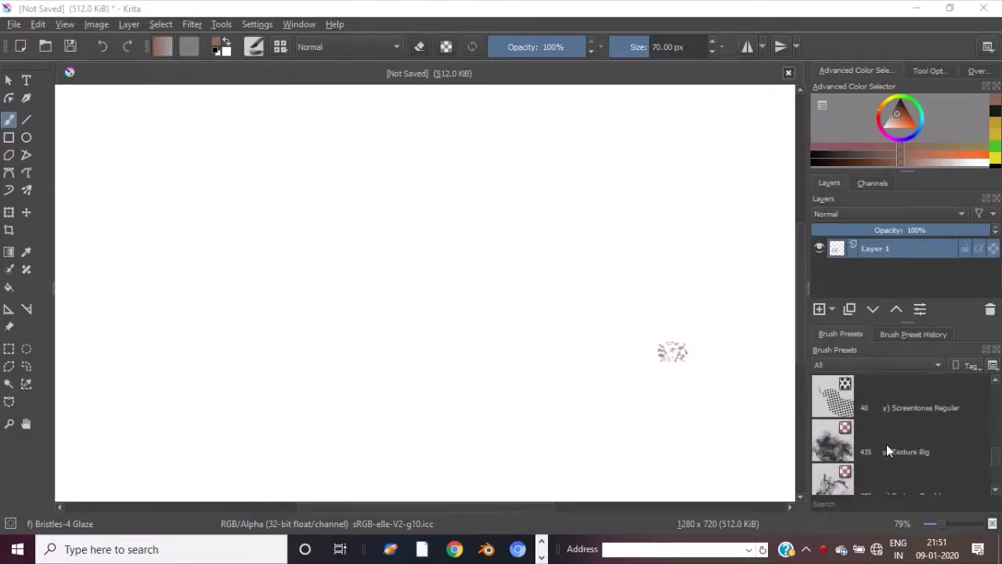
pyautogui.scroll(-3, 886, 444)
pyautogui.scroll(-4, 887, 444)
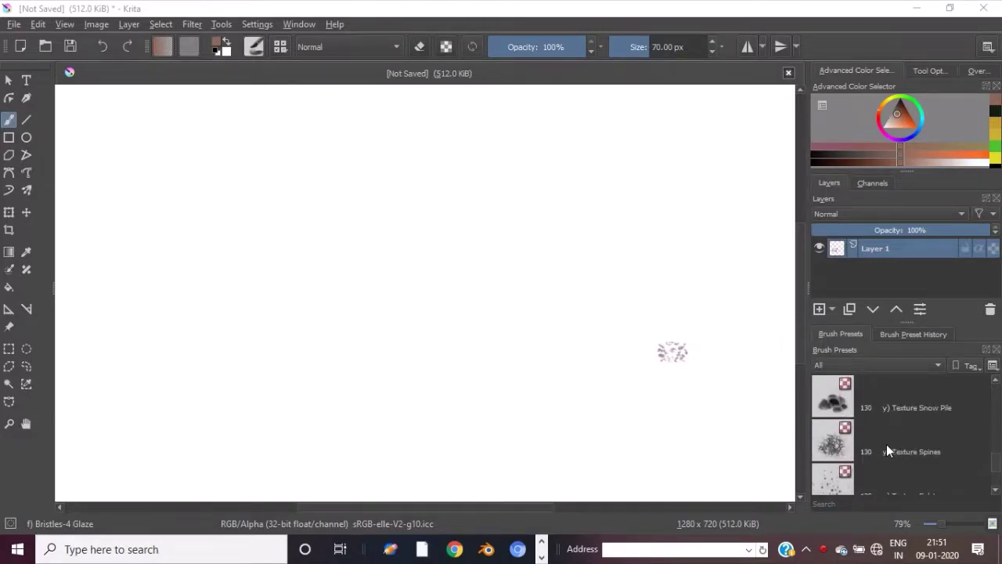
pyautogui.scroll(-2, 887, 451)
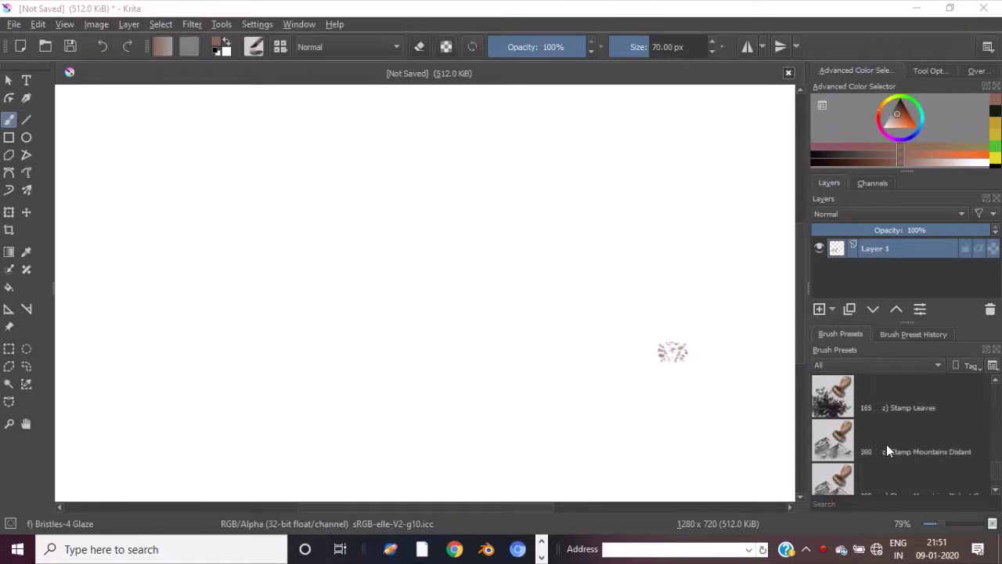
pyautogui.scroll(-4, 888, 451)
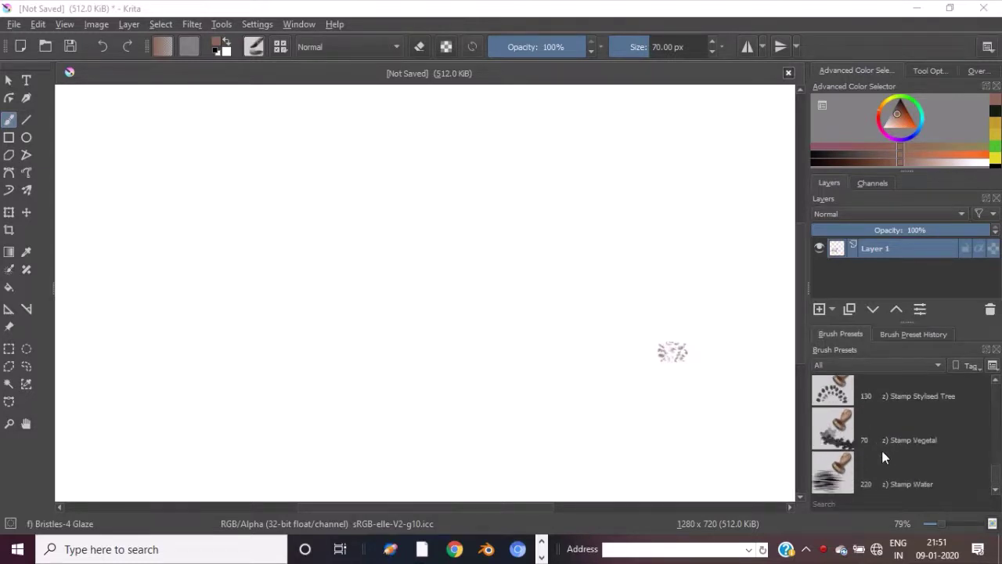
pyautogui.click(836, 478)
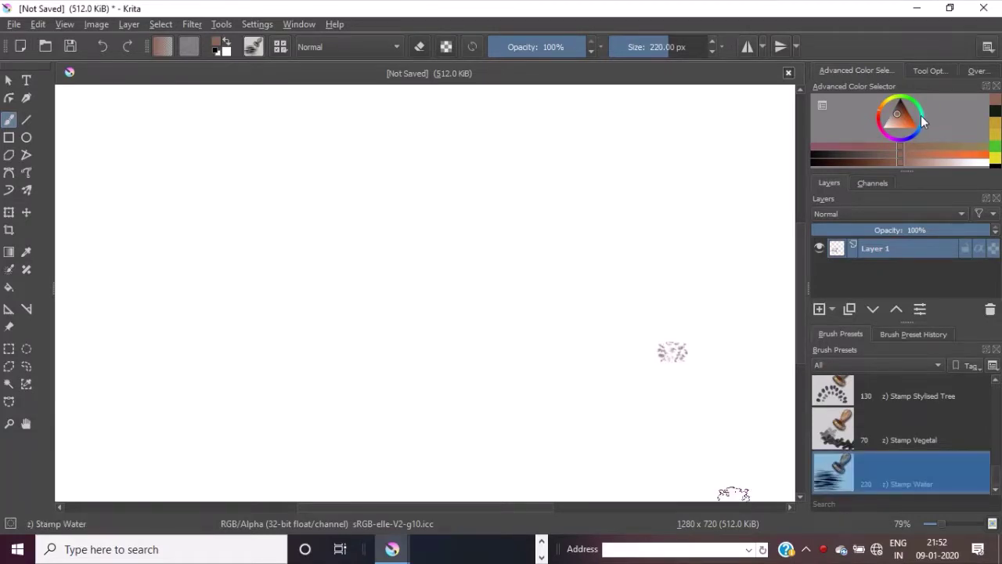
# Choose a teal brush colour and paint a sloping area of water across the lower right part of the canvas.
pyautogui.click(924, 114)
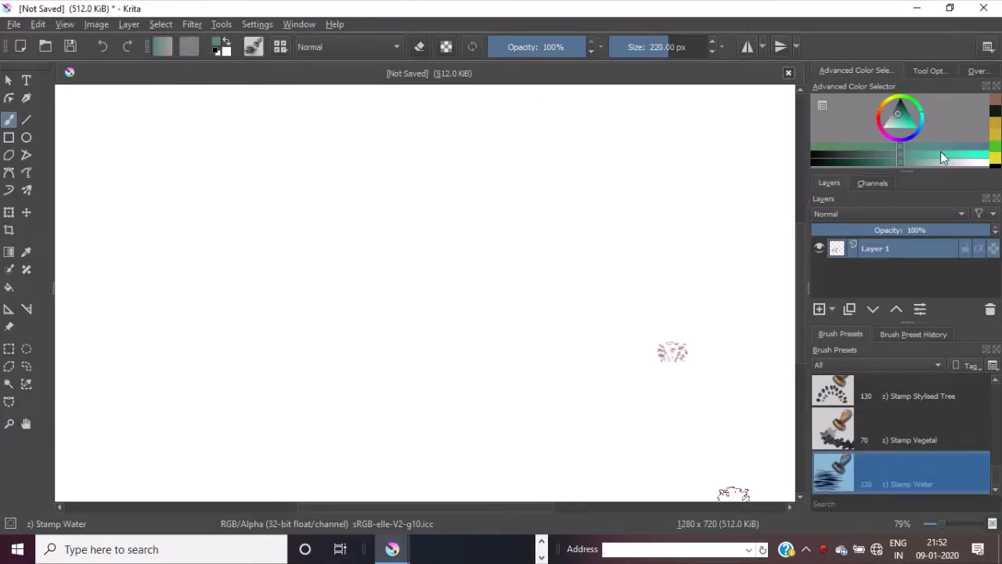
pyautogui.click(940, 154)
pyautogui.click(905, 125)
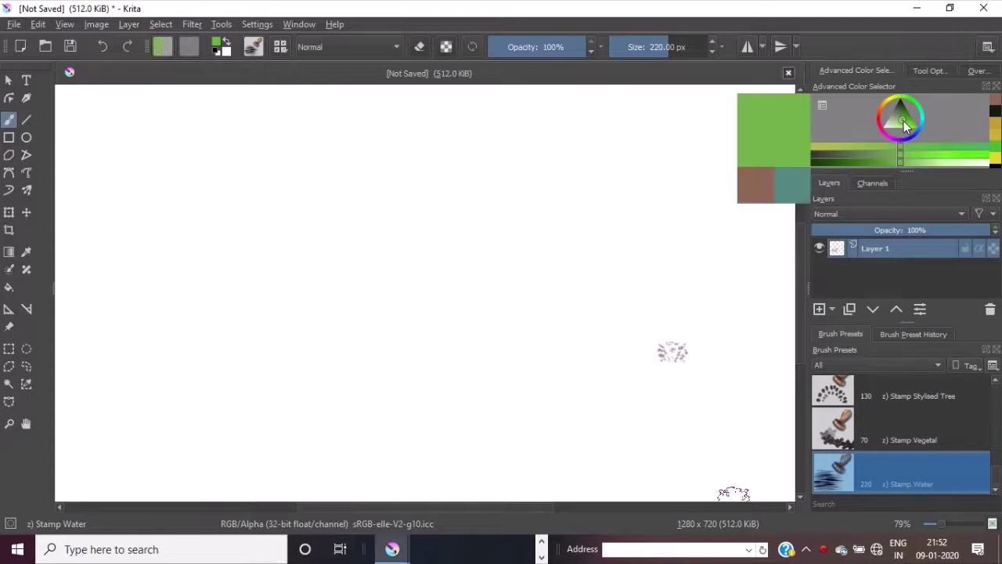
pyautogui.click(921, 114)
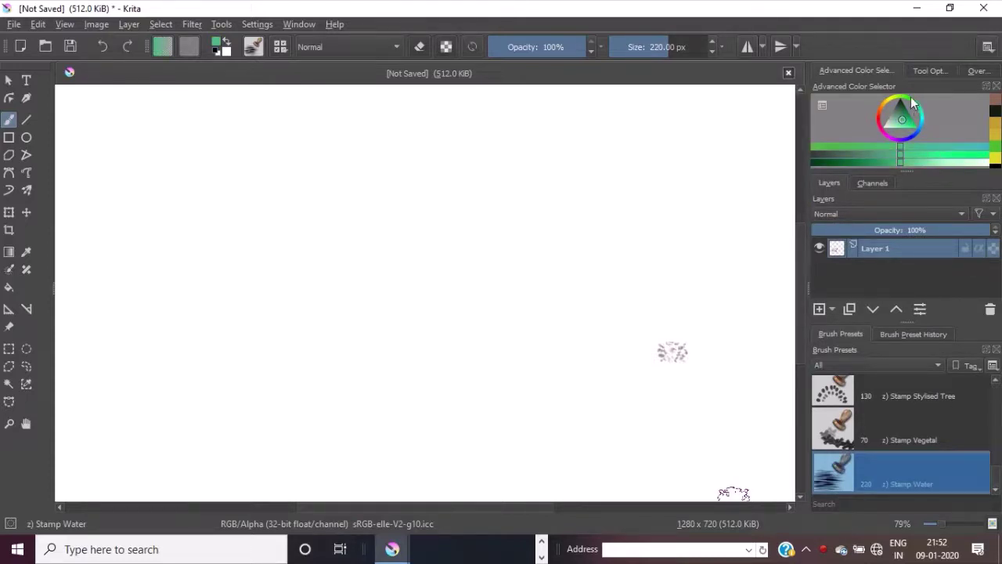
pyautogui.click(913, 107)
pyautogui.click(926, 122)
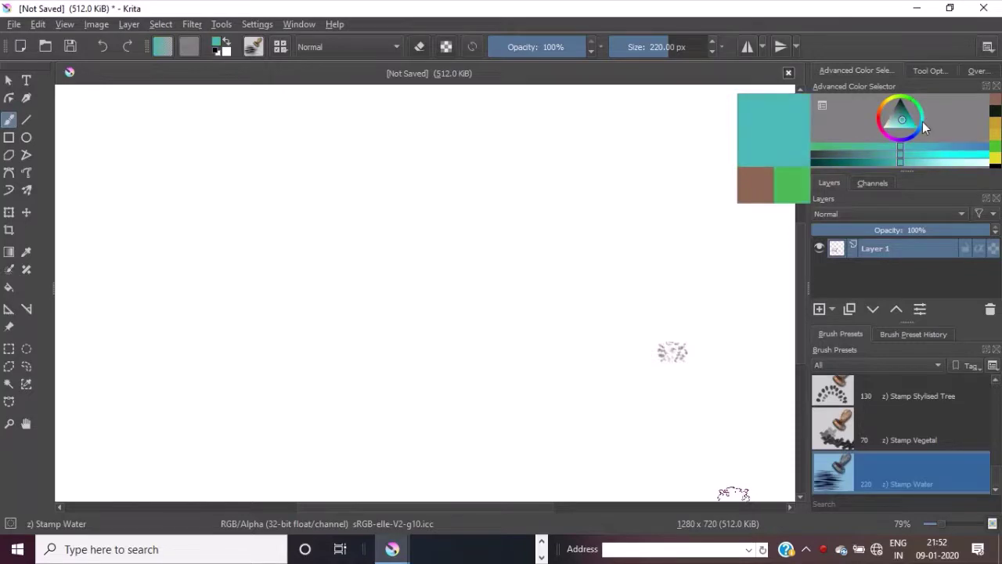
pyautogui.click(922, 124)
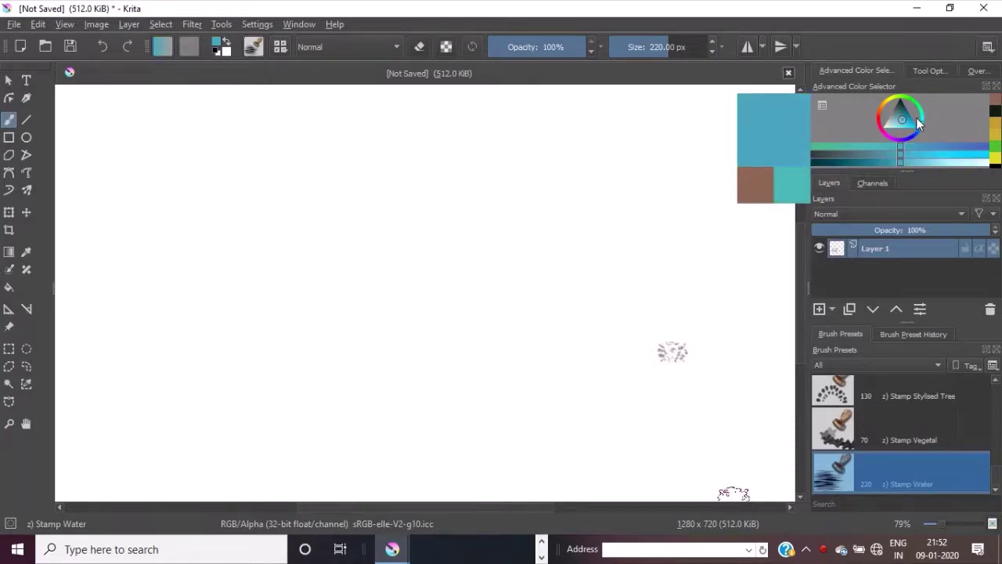
pyautogui.click(921, 121)
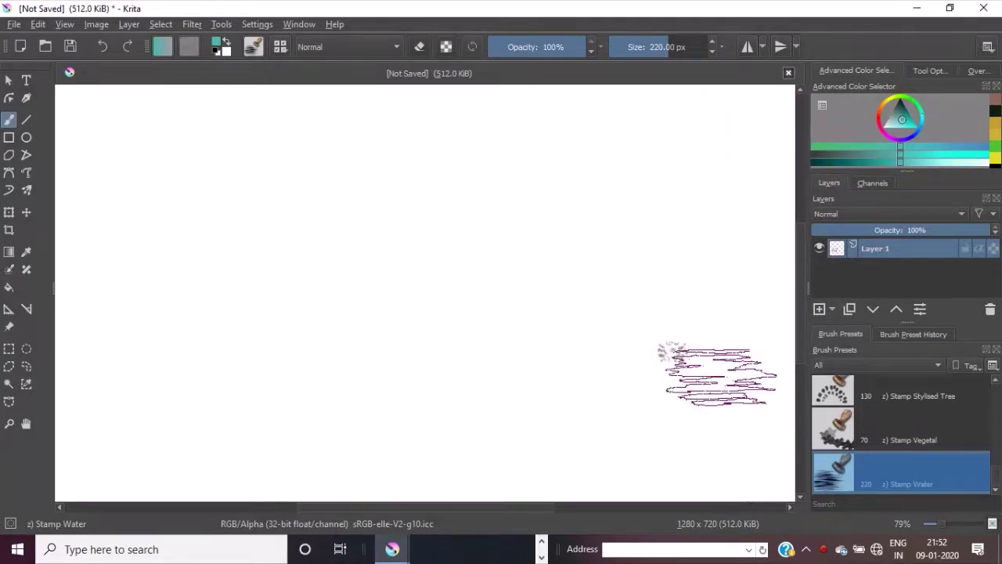
pyautogui.moveTo(450, 476)
pyautogui.mouseDown()
pyautogui.moveTo(578, 430)
pyautogui.moveTo(365, 483)
pyautogui.moveTo(693, 352)
pyautogui.moveTo(645, 470)
pyautogui.moveTo(772, 477)
pyautogui.moveTo(736, 404)
pyautogui.moveTo(577, 409)
pyautogui.moveTo(728, 329)
pyautogui.moveTo(827, 399)
pyautogui.mouseUp()
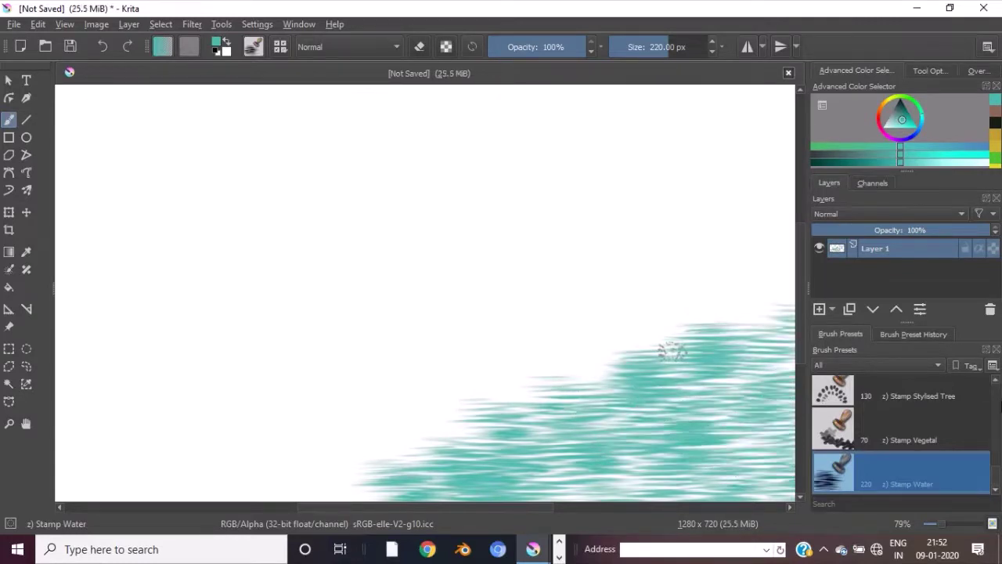
# Add a new layer and stamp a teal band along the water's sloping upper edge with the Stamp Stylised Tree brush.
pyautogui.click(818, 310)
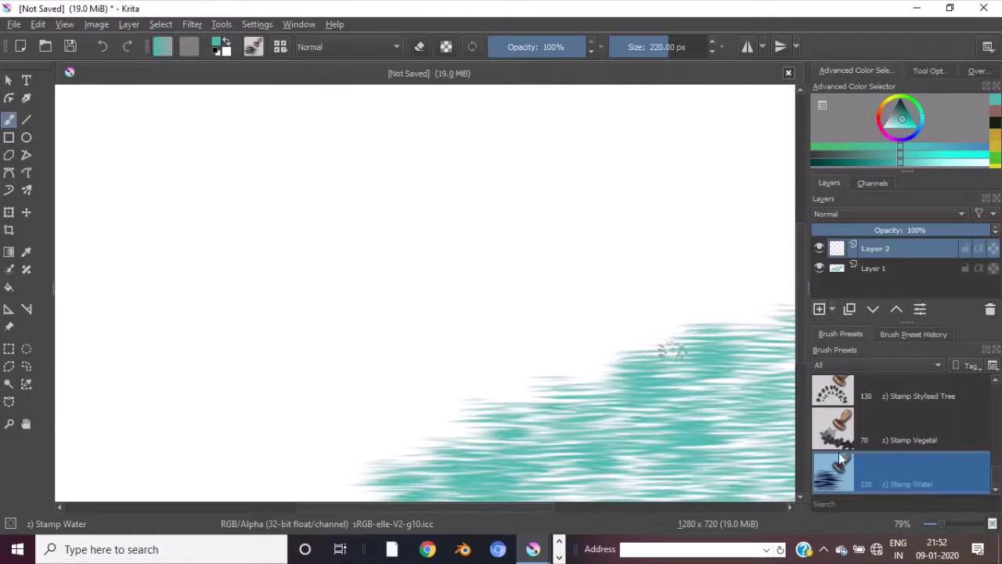
pyautogui.click(824, 392)
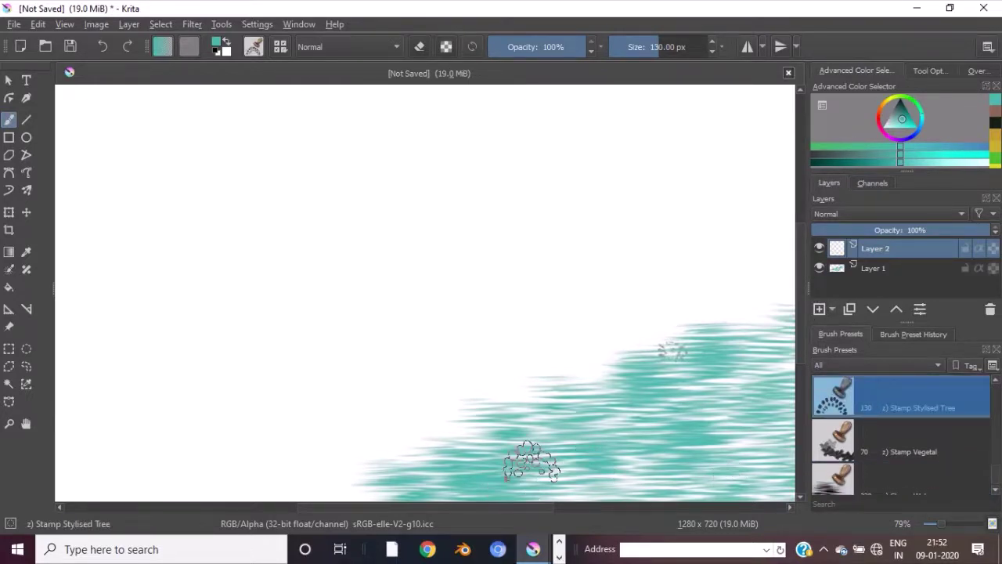
pyautogui.moveTo(372, 481)
pyautogui.mouseDown()
pyautogui.moveTo(603, 369)
pyautogui.moveTo(739, 337)
pyautogui.moveTo(795, 307)
pyautogui.mouseUp()
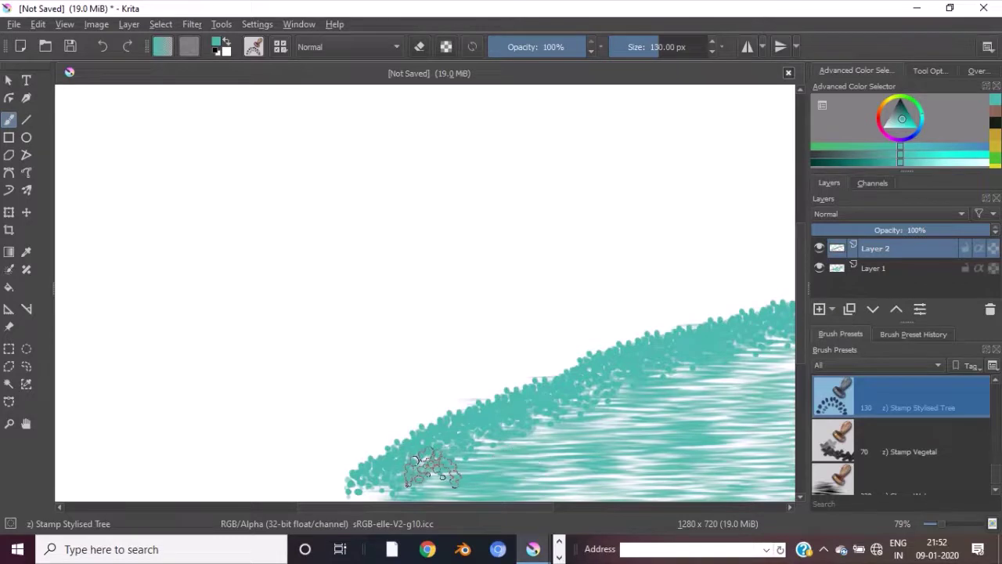
pyautogui.moveTo(384, 482); pyautogui.dragTo(329, 500)
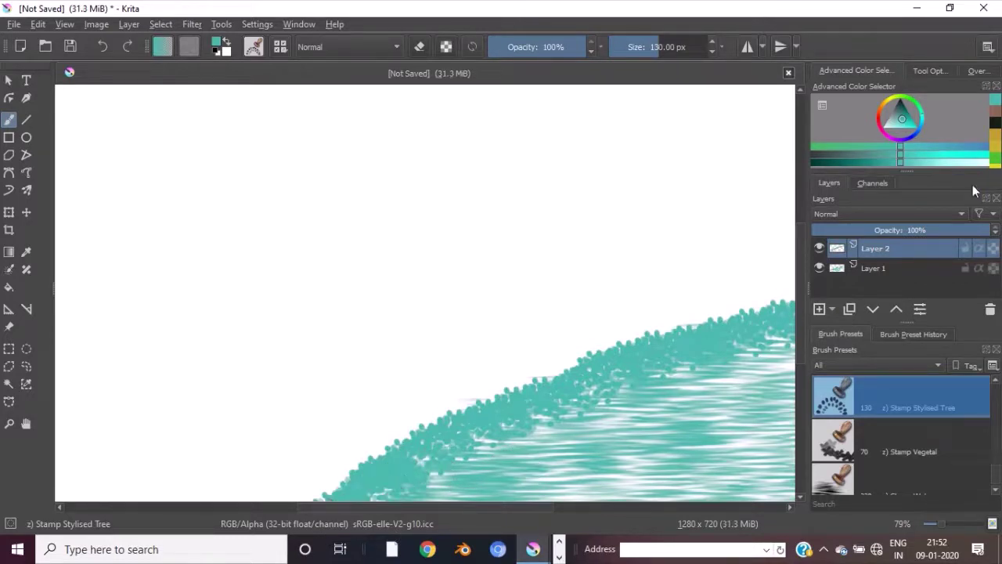
# Stamp a brown shoreline over the teal band, from the canvas's bottom edge up to its right edge.
pyautogui.click(996, 111)
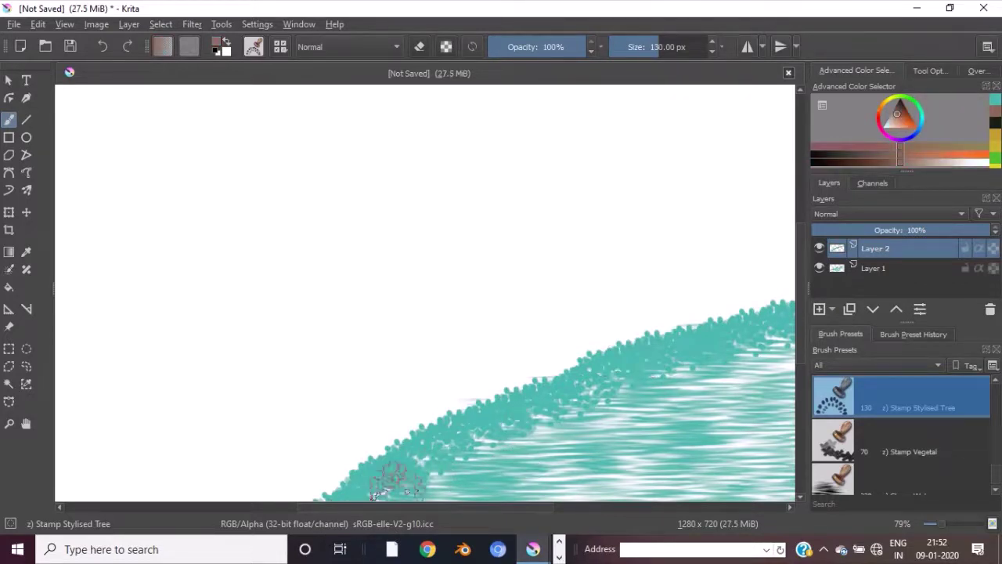
pyautogui.hscroll(2, 341, 505)
pyautogui.moveTo(310, 492)
pyautogui.mouseDown()
pyautogui.moveTo(473, 409)
pyautogui.moveTo(716, 353)
pyautogui.moveTo(751, 341)
pyautogui.moveTo(760, 314)
pyautogui.mouseUp()
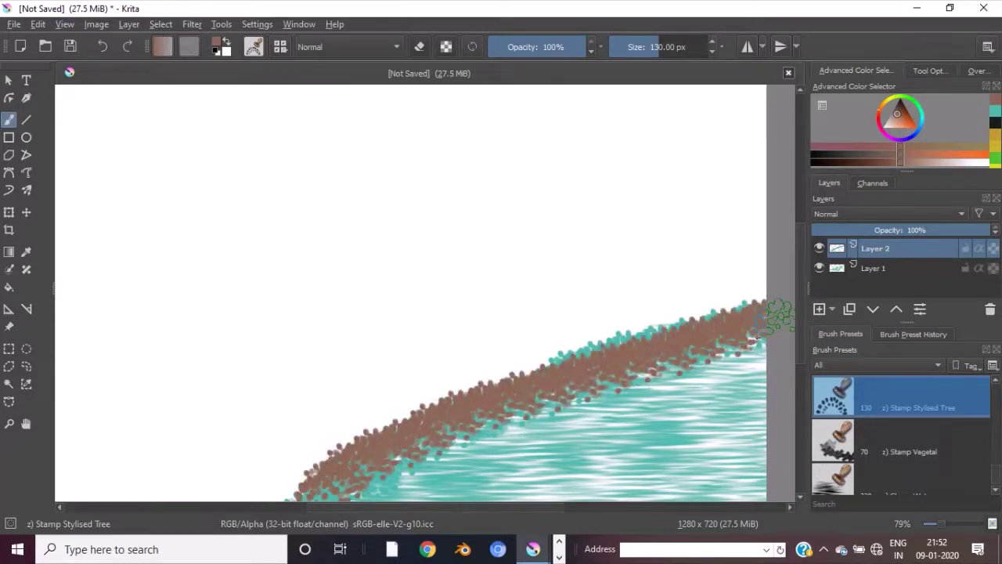
pyautogui.click(292, 493)
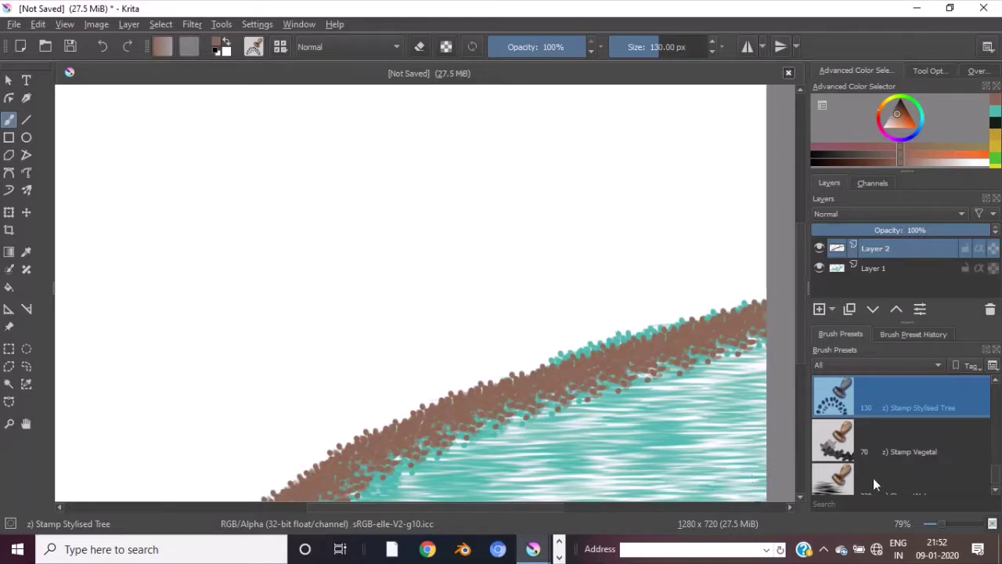
# Add another layer and thicken the lower-left part of the brown shoreline with more stamps.
pyautogui.click(820, 309)
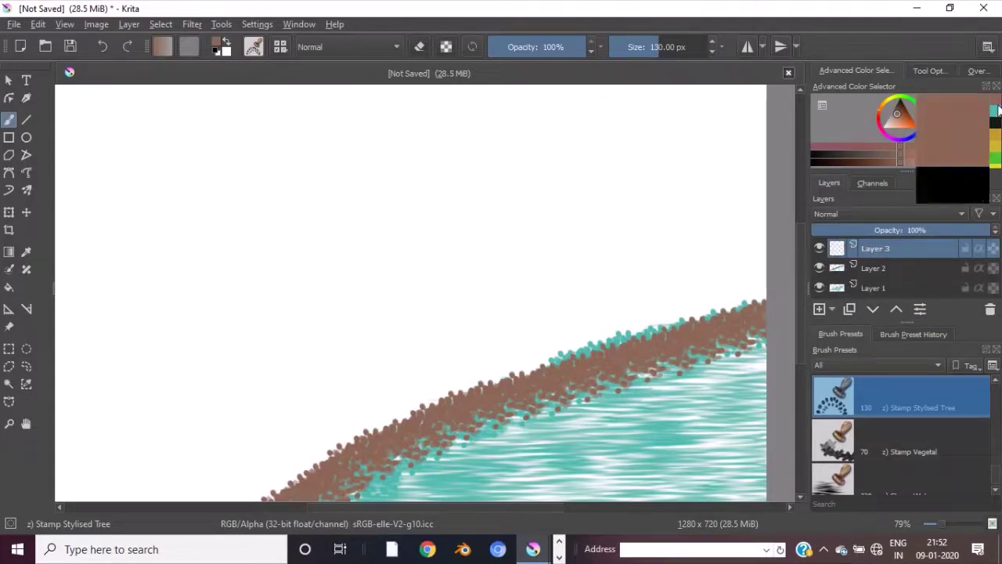
pyautogui.moveTo(365, 493)
pyautogui.mouseDown()
pyautogui.moveTo(487, 425)
pyautogui.moveTo(548, 408)
pyautogui.mouseUp()
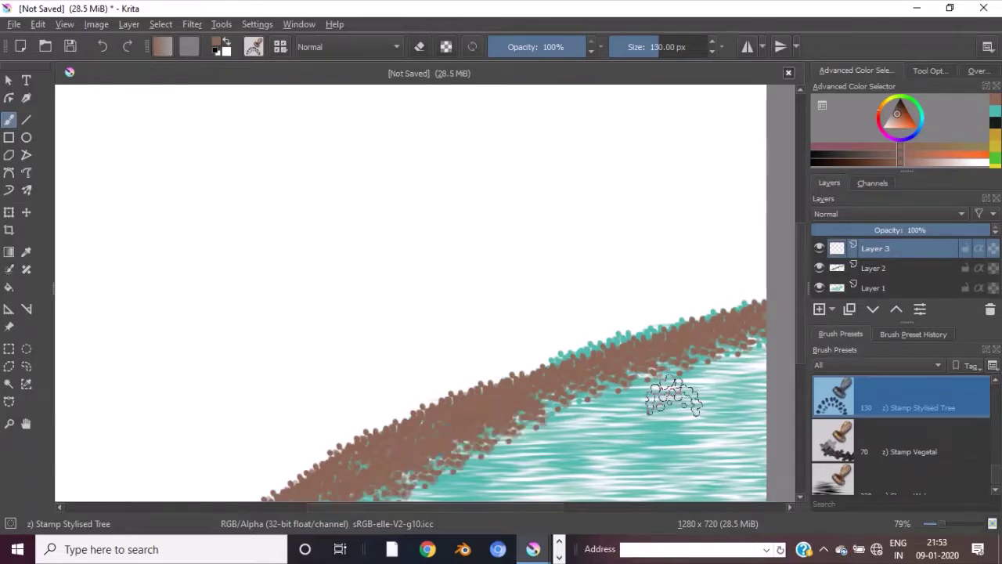
# Switch back to the recent teal colour and stamp a wide band along the water side of the brown shoreline.
pyautogui.click(995, 115)
pyautogui.hscroll(1, 380, 499)
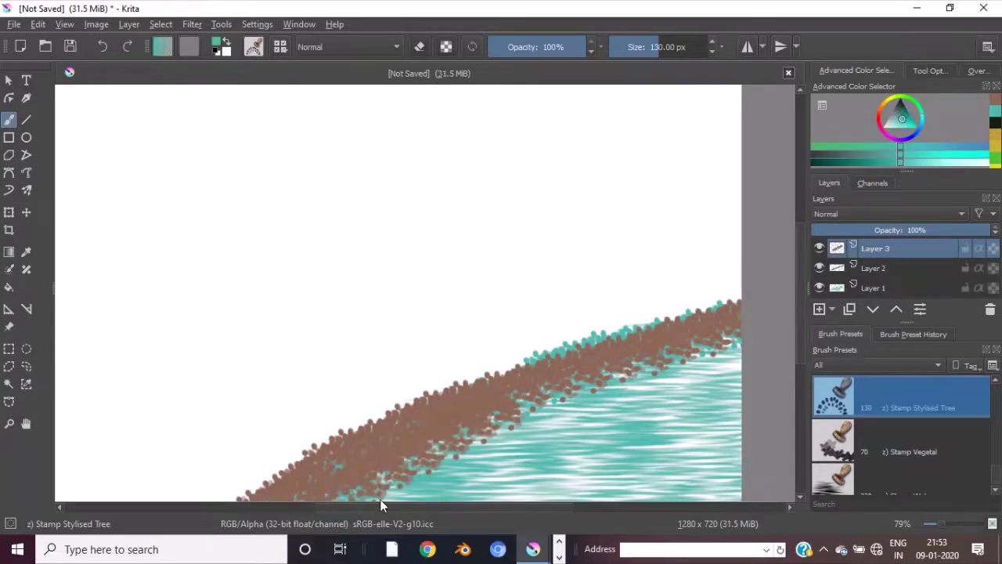
pyautogui.hscroll(4, 380, 499)
pyautogui.hscroll(-2, 406, 505)
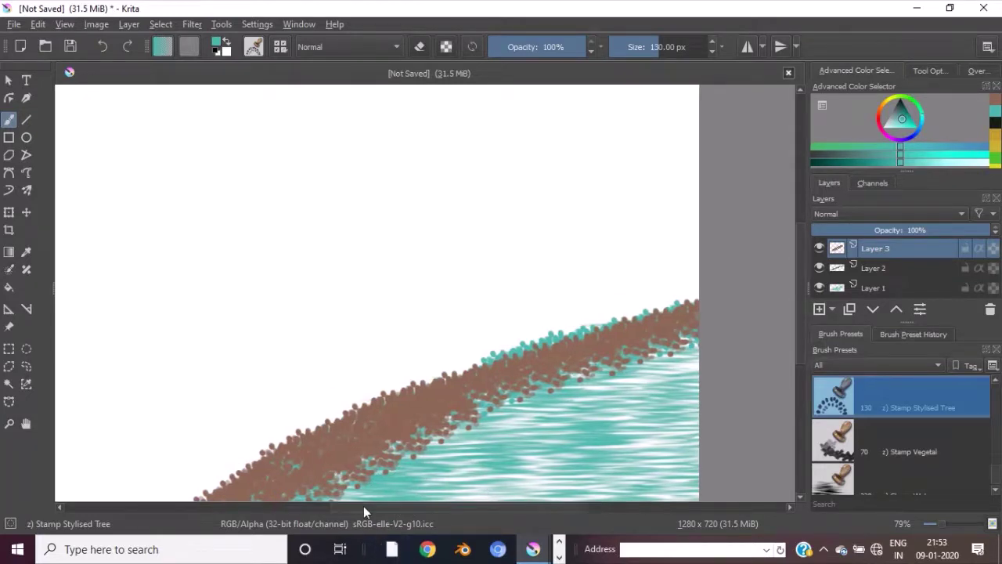
pyautogui.hscroll(-4, 363, 506)
pyautogui.moveTo(409, 479)
pyautogui.mouseDown()
pyautogui.moveTo(625, 421)
pyautogui.moveTo(791, 327)
pyautogui.mouseUp()
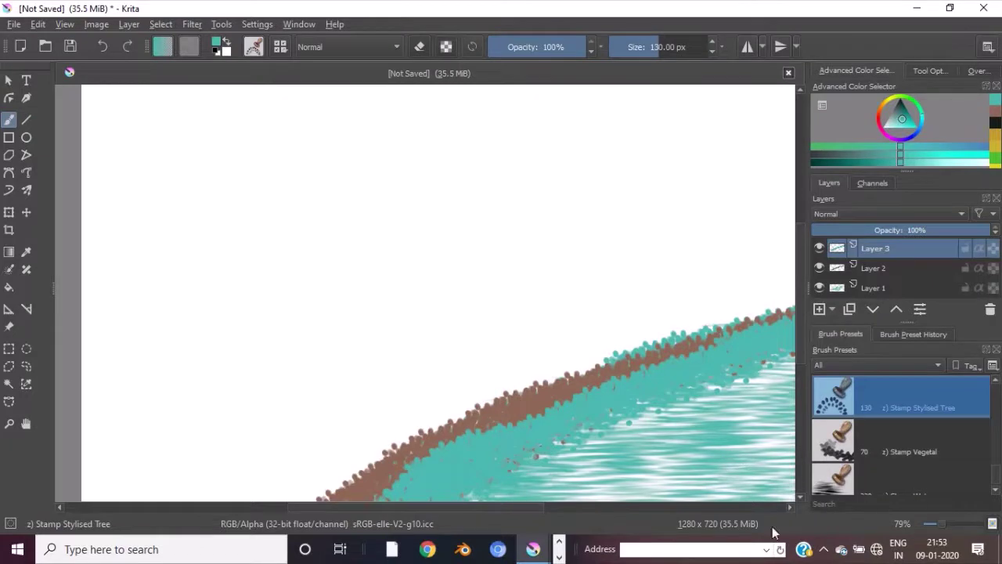
pyautogui.moveTo(509, 476)
pyautogui.mouseDown()
pyautogui.moveTo(566, 441)
pyautogui.moveTo(775, 374)
pyautogui.mouseUp()
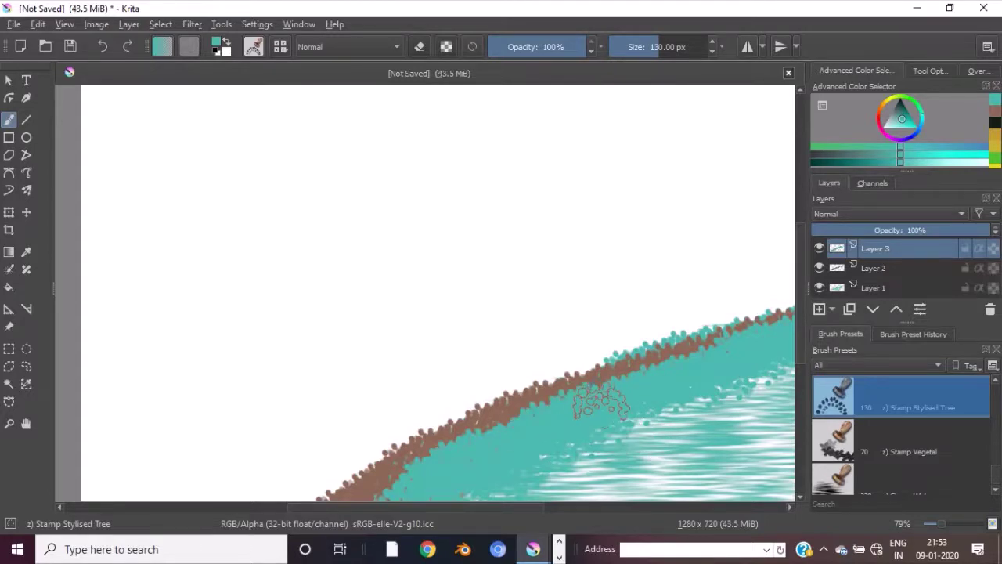
# Stamp a near-black foliage band along the upper edge of the brown shoreline, up to the canvas's right edge.
pyautogui.click(995, 123)
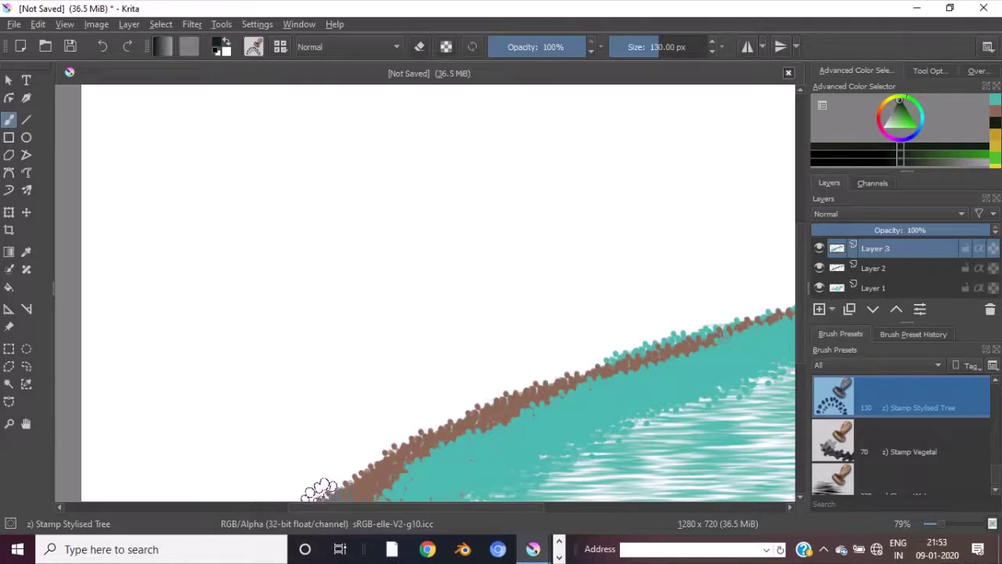
pyautogui.moveTo(320, 491)
pyautogui.mouseDown()
pyautogui.moveTo(344, 468)
pyautogui.moveTo(587, 485)
pyautogui.moveTo(570, 489)
pyautogui.mouseUp()
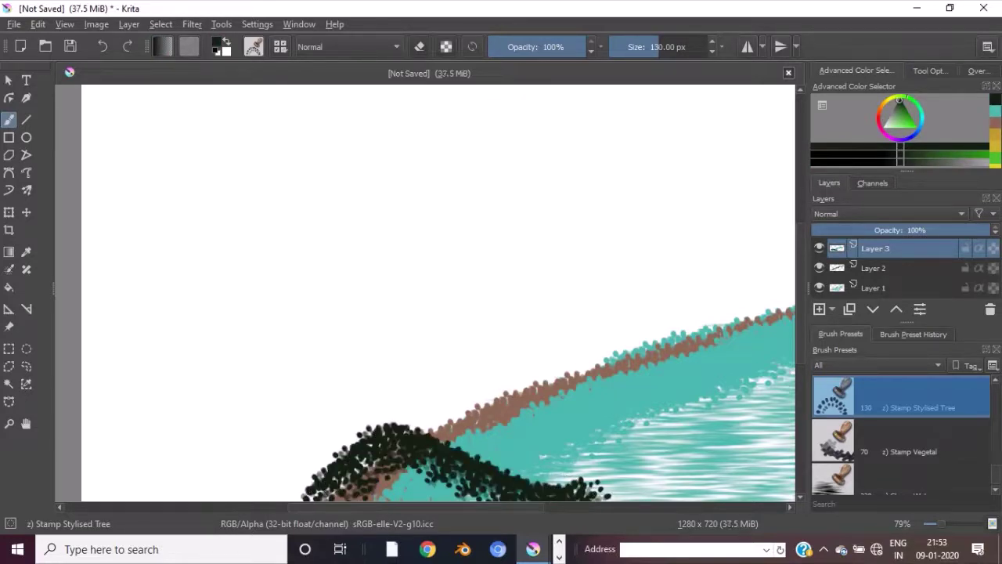
pyautogui.hotkey('ctrl', 'z')
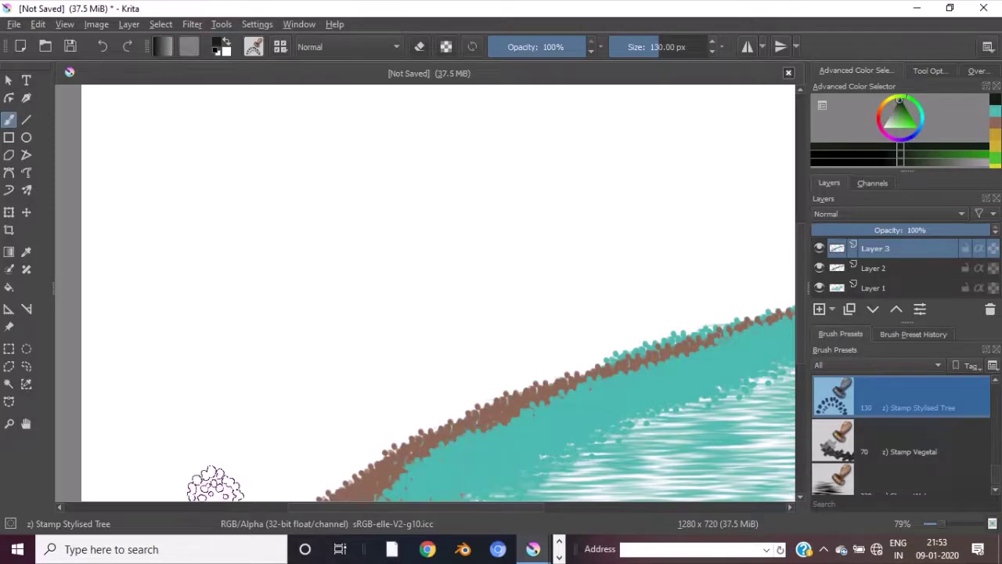
pyautogui.moveTo(313, 487)
pyautogui.mouseDown()
pyautogui.moveTo(400, 433)
pyautogui.moveTo(516, 380)
pyautogui.moveTo(789, 289)
pyautogui.mouseUp()
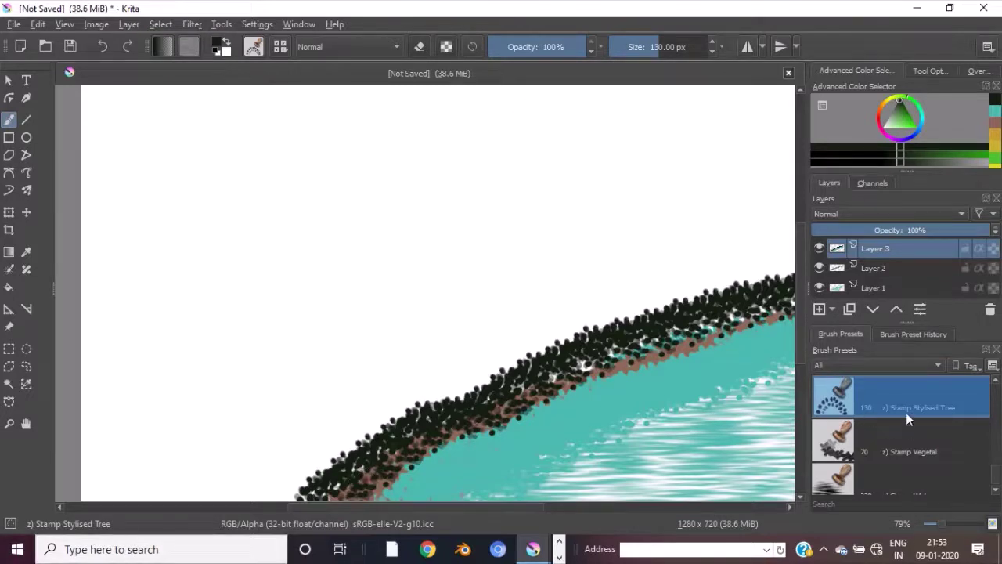
# With the Stamp Mountains Distant Copy brush in green, stamp two small mountains in the canvas's upper-left area and a 700 px one beside them.
pyautogui.scroll(2, 906, 413)
pyautogui.scroll(2, 856, 435)
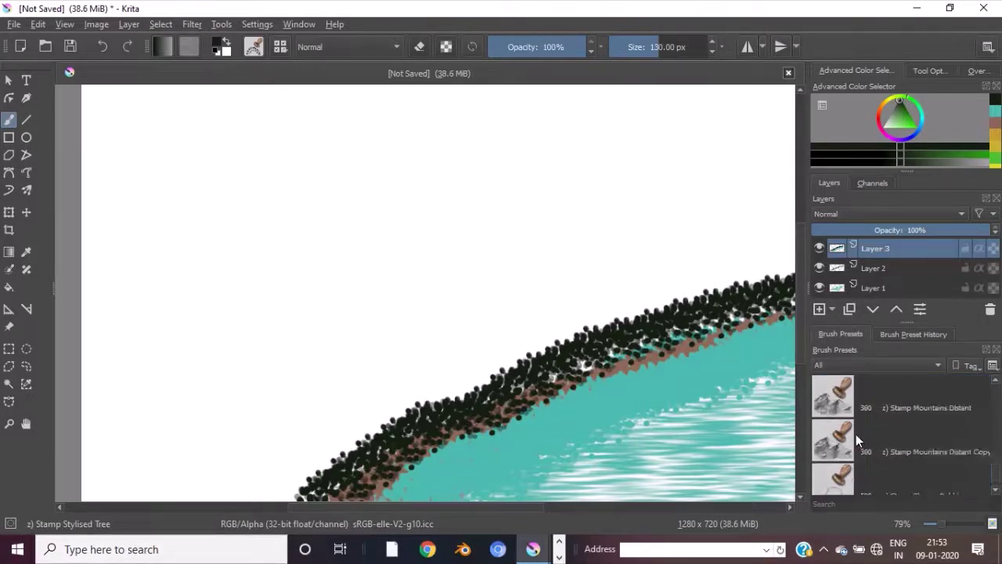
pyautogui.click(836, 437)
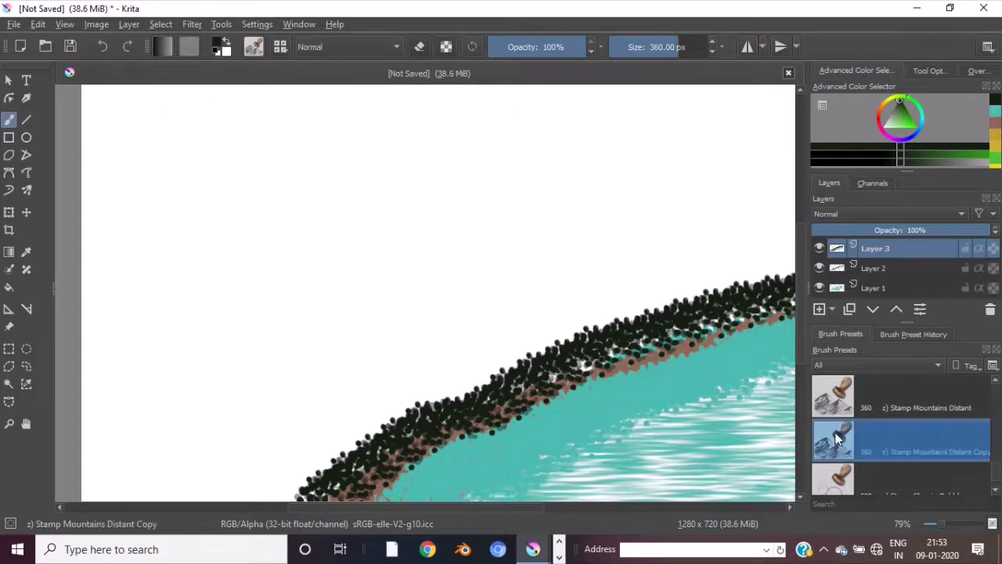
pyautogui.click(909, 120)
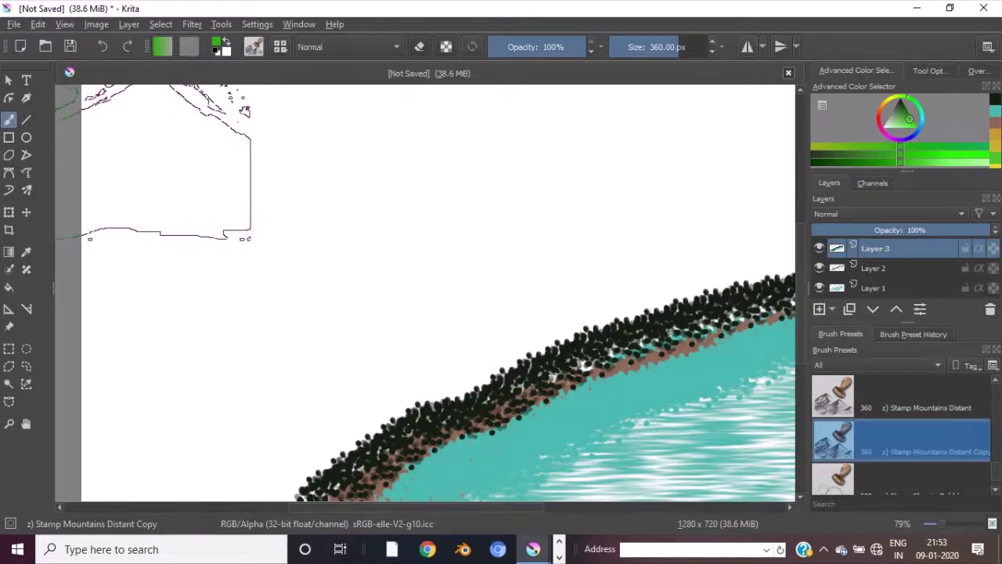
pyautogui.click(169, 157)
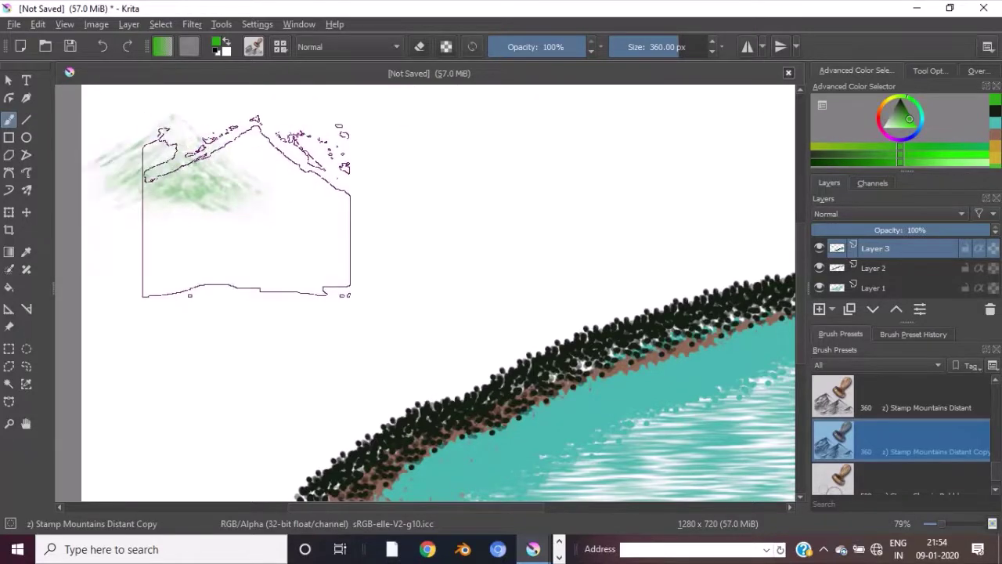
pyautogui.click(250, 207)
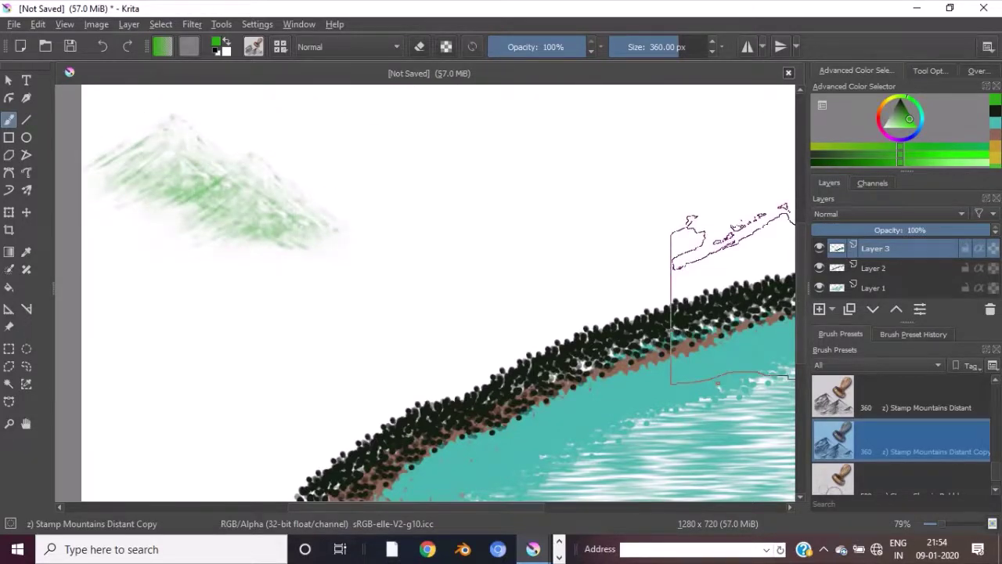
pyautogui.moveTo(722, 296)
pyautogui.keyDown('shift'); pyautogui.mouseDown()
pyautogui.moveTo(597, 264)
pyautogui.moveTo(783, 263)
pyautogui.mouseUp(); pyautogui.keyUp('shift')
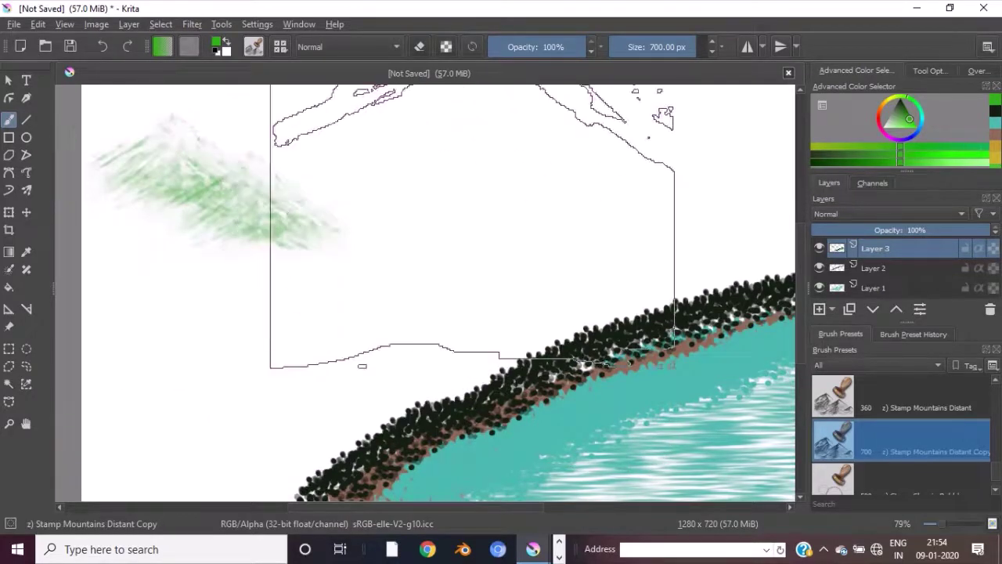
pyautogui.click(431, 196)
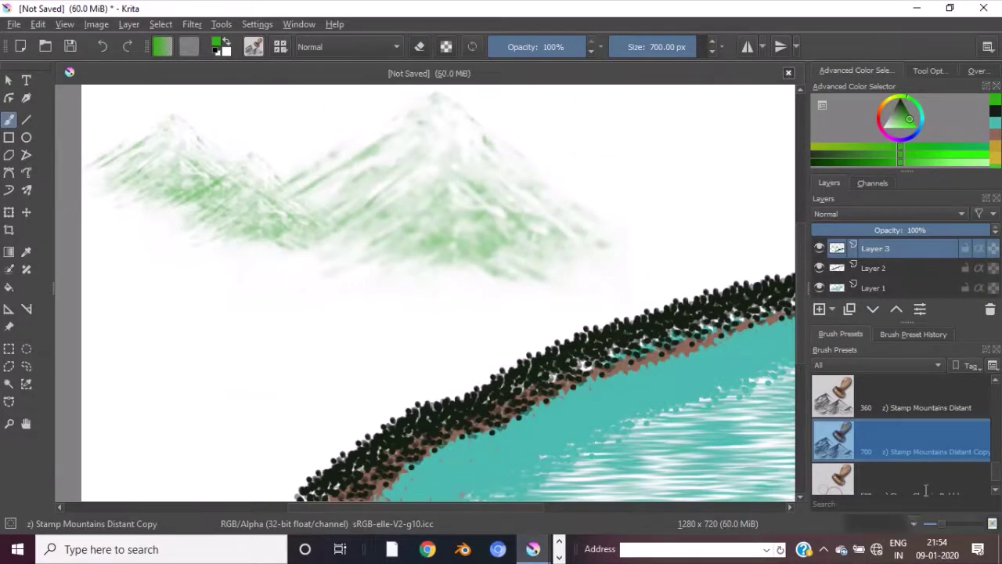
# Stamp a bright green leaf cluster below the small mountains at the canvas's left edge with the Stamp Leaves brush.
pyautogui.scroll(2, 913, 434)
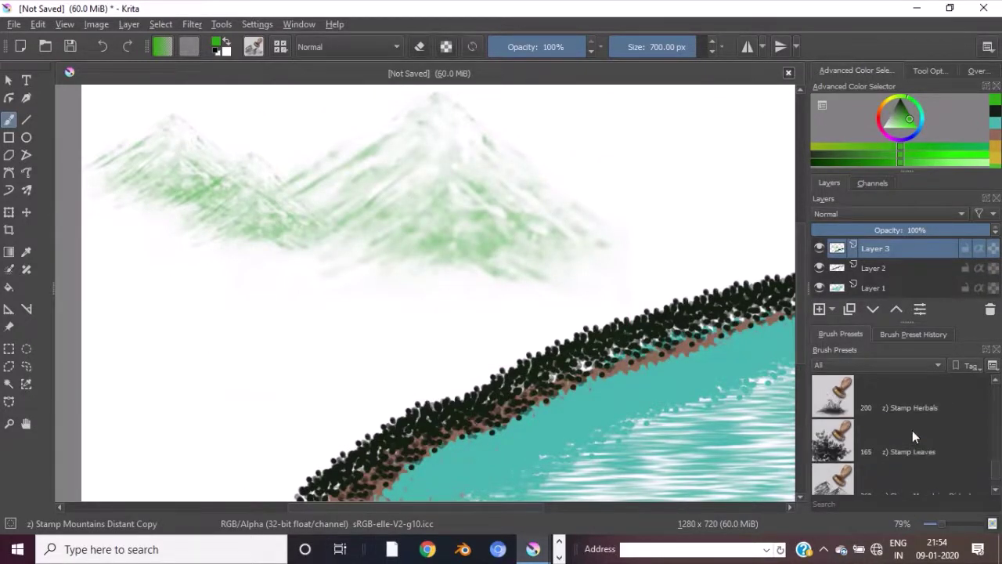
pyautogui.click(837, 445)
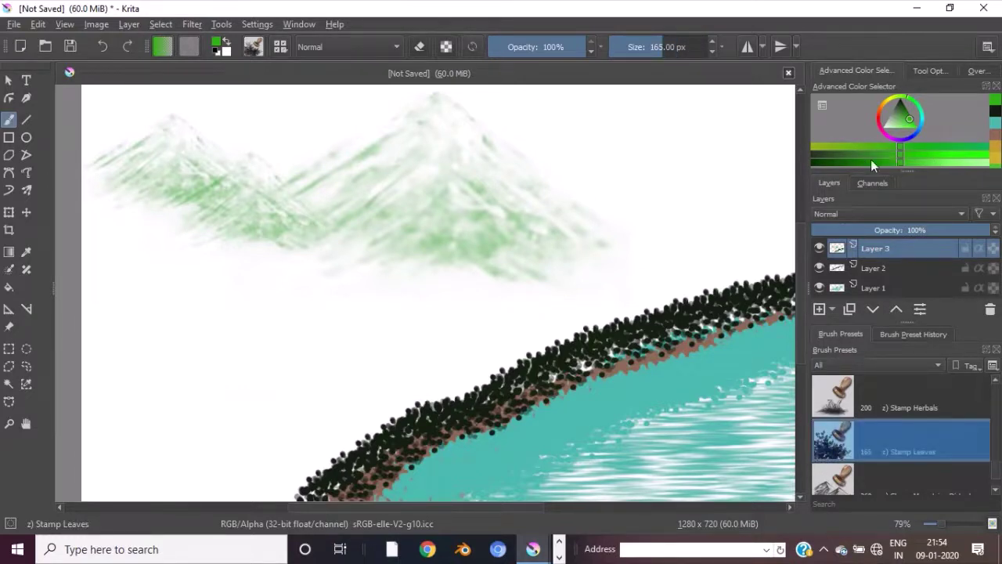
pyautogui.click(161, 280)
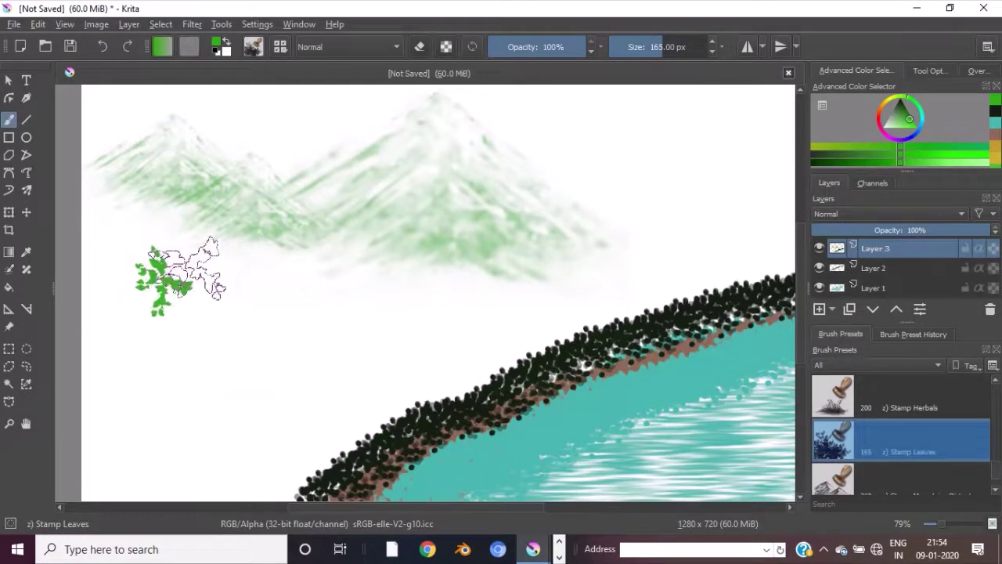
pyautogui.moveTo(200, 267)
pyautogui.mouseDown()
pyautogui.moveTo(118, 282)
pyautogui.moveTo(112, 224)
pyautogui.moveTo(213, 235)
pyautogui.mouseUp()
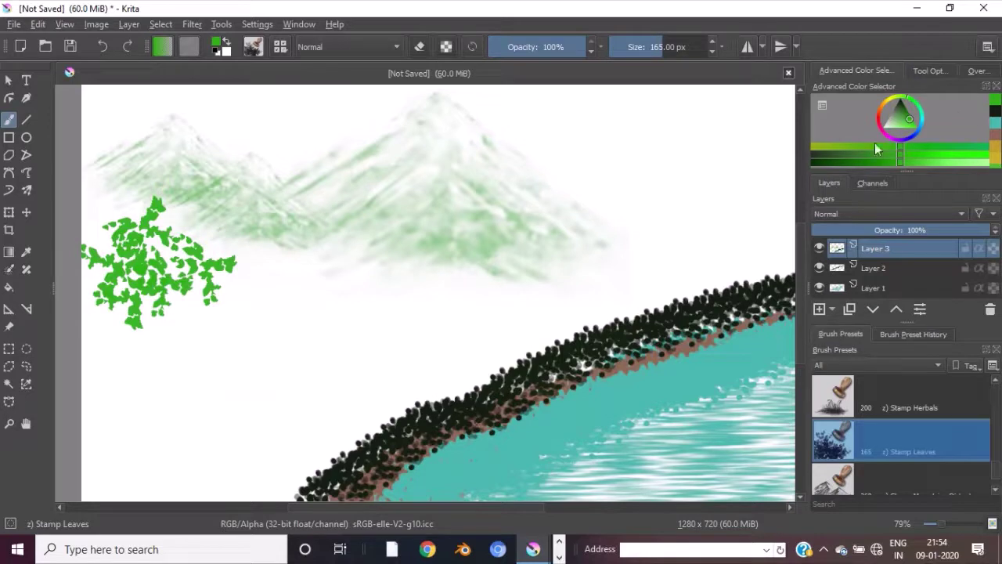
# Pick a darker olive green and stamp a second leaf cluster overlapping the right side of the bright green one.
pyautogui.click(841, 154)
pyautogui.click(907, 108)
pyautogui.click(907, 115)
pyautogui.moveTo(235, 284)
pyautogui.mouseDown()
pyautogui.moveTo(208, 290)
pyautogui.moveTo(245, 270)
pyautogui.moveTo(246, 287)
pyautogui.moveTo(217, 230)
pyautogui.moveTo(192, 228)
pyautogui.moveTo(174, 282)
pyautogui.moveTo(245, 302)
pyautogui.moveTo(263, 280)
pyautogui.moveTo(274, 302)
pyautogui.mouseUp()
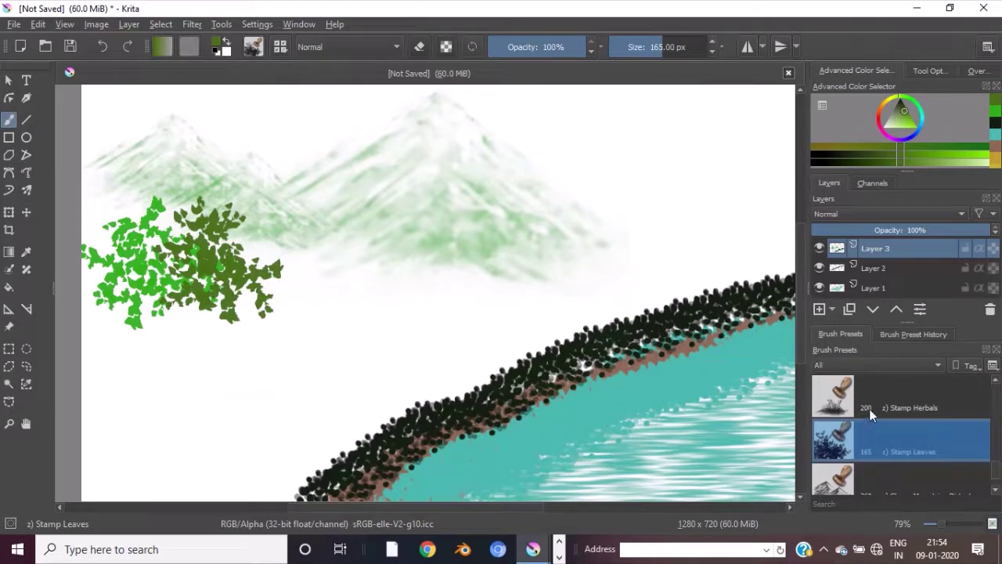
# Add a new layer and stamp olive green grass patches below the leaf clusters with the Stamp Grass Patch brush.
pyautogui.scroll(-3, 882, 406)
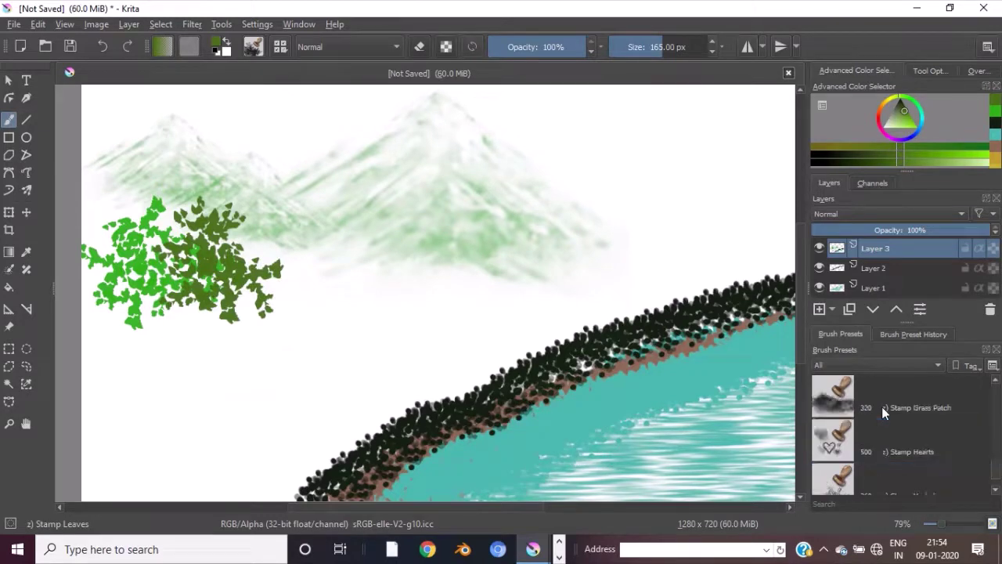
pyautogui.click(842, 399)
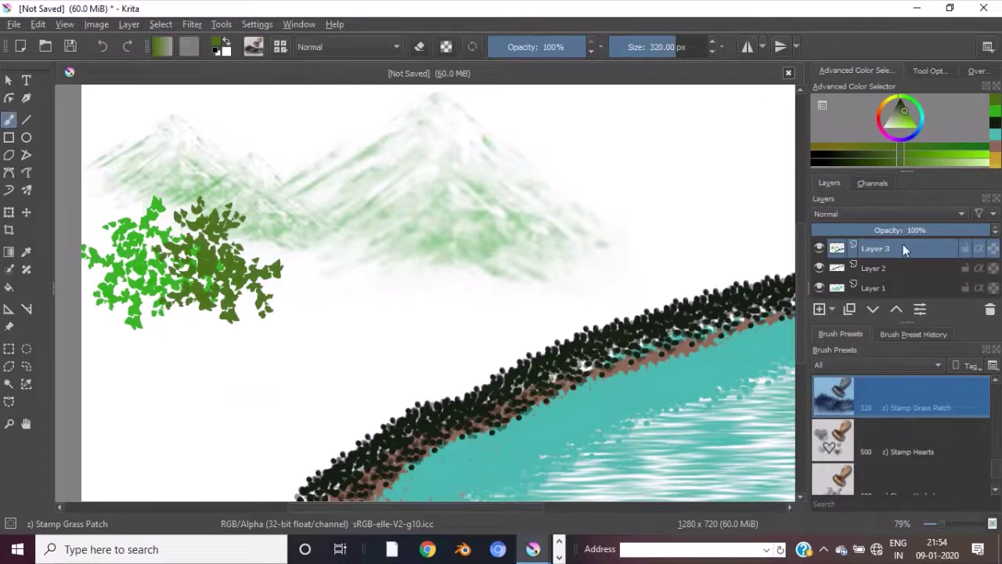
pyautogui.click(820, 310)
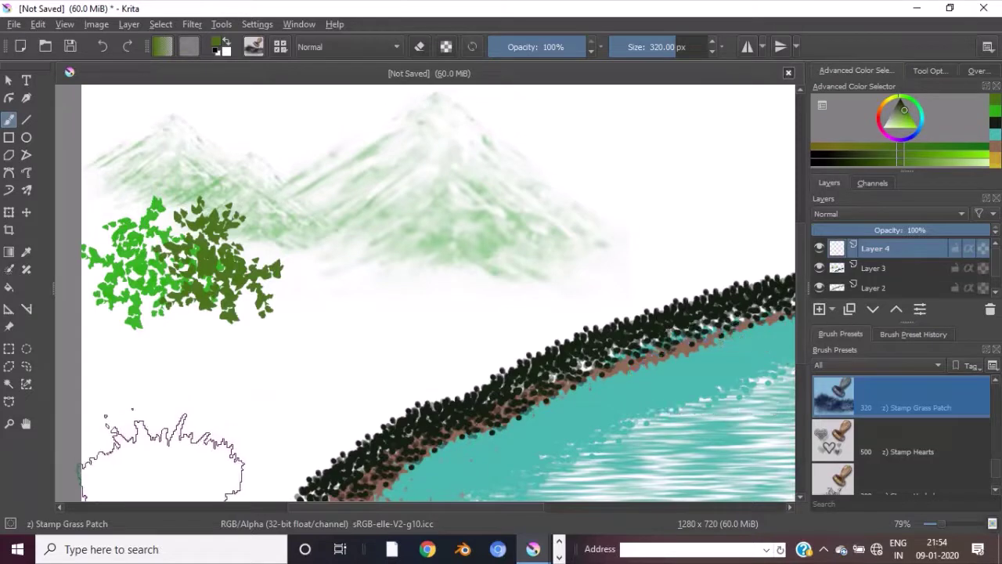
pyautogui.click(173, 454)
pyautogui.moveTo(175, 454)
pyautogui.mouseDown()
pyautogui.moveTo(141, 458)
pyautogui.moveTo(150, 414)
pyautogui.moveTo(185, 427)
pyautogui.moveTo(203, 416)
pyautogui.moveTo(202, 381)
pyautogui.moveTo(214, 378)
pyautogui.moveTo(261, 417)
pyautogui.moveTo(251, 462)
pyautogui.mouseUp()
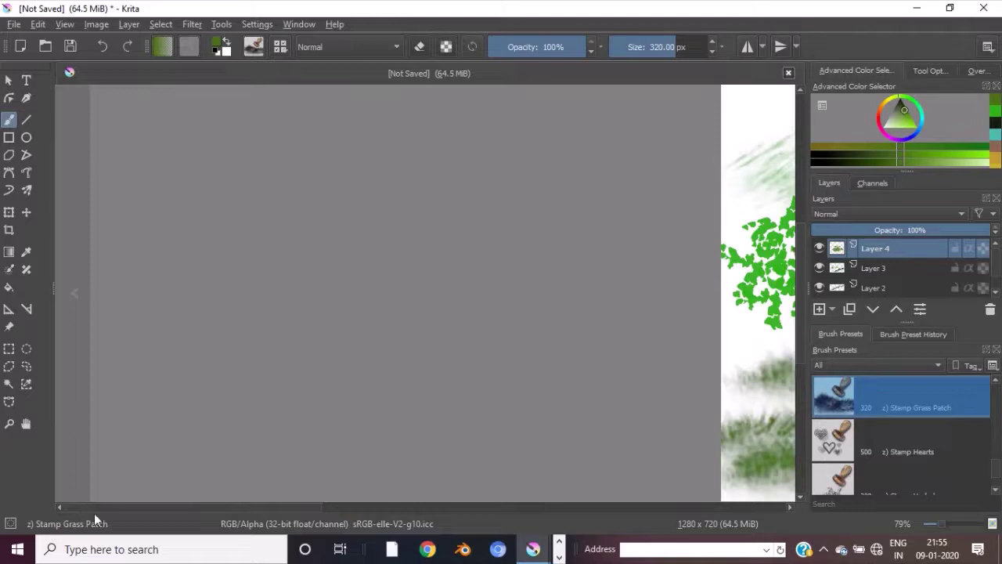
# With the Stamp Grass brush at 118 px, build up a tall olive green clump above the upper-right end of the dark foliage band.
pyautogui.moveTo(101, 509); pyautogui.dragTo(329, 524)
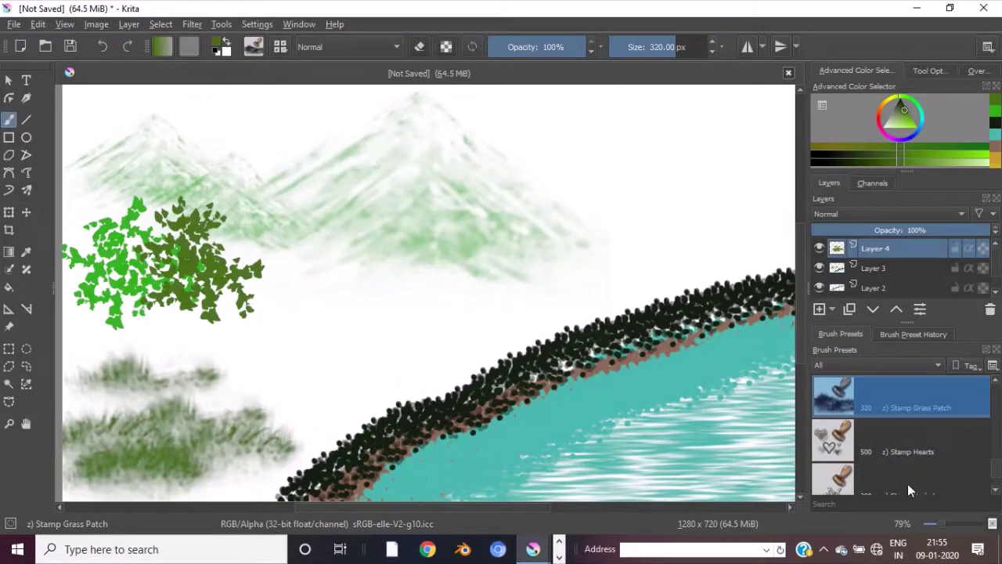
pyautogui.scroll(2, 883, 451)
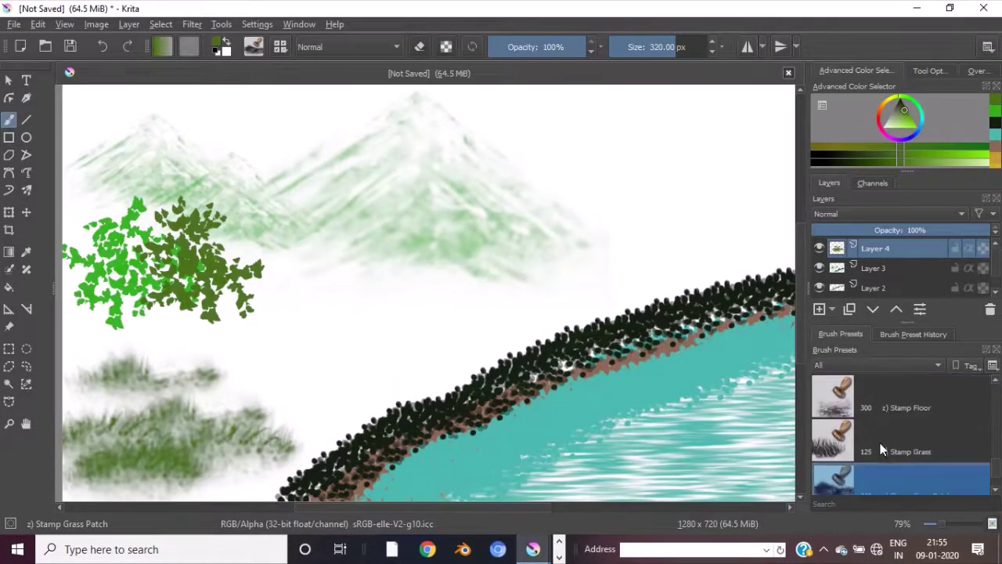
pyautogui.click(849, 441)
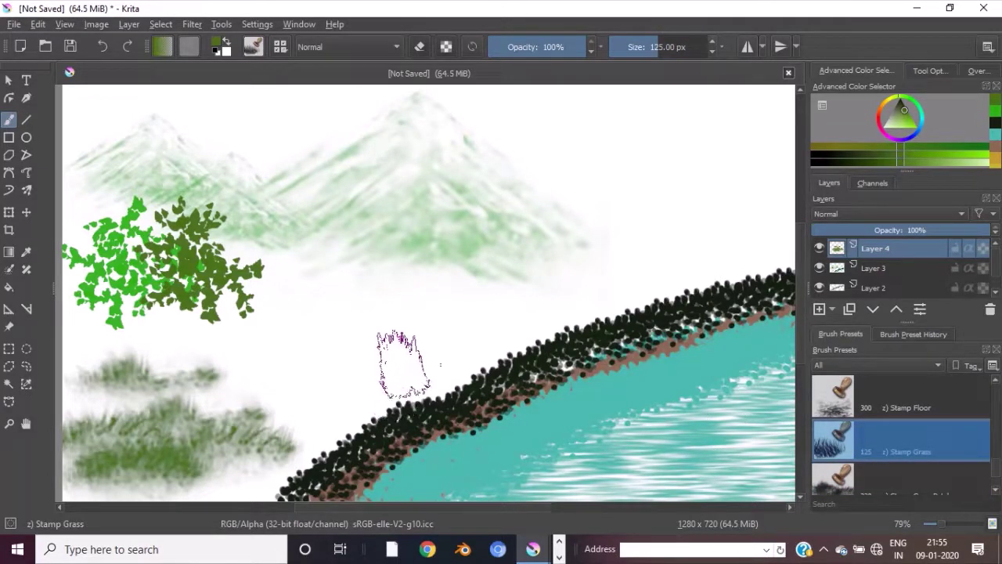
pyautogui.press(']')
pyautogui.press(']')
pyautogui.press(']')
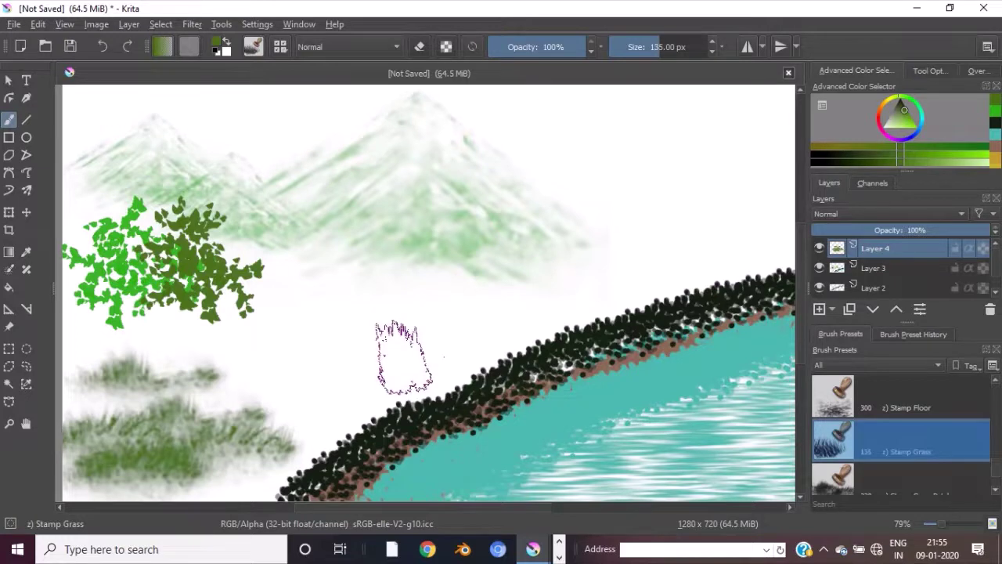
pyautogui.press('[')
pyautogui.press('[')
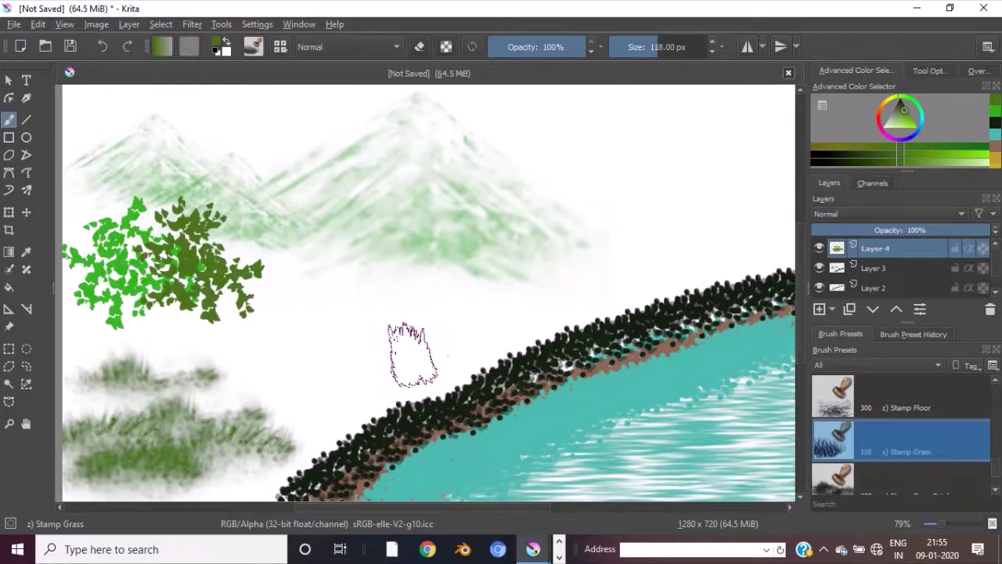
pyautogui.moveTo(732, 224)
pyautogui.mouseDown()
pyautogui.moveTo(783, 210)
pyautogui.moveTo(753, 184)
pyautogui.moveTo(766, 171)
pyautogui.moveTo(760, 176)
pyautogui.mouseUp()
pyautogui.moveTo(703, 217)
pyautogui.mouseDown()
pyautogui.moveTo(747, 249)
pyautogui.moveTo(775, 235)
pyautogui.moveTo(748, 218)
pyautogui.moveTo(774, 208)
pyautogui.moveTo(744, 235)
pyautogui.moveTo(707, 242)
pyautogui.moveTo(719, 265)
pyautogui.moveTo(705, 268)
pyautogui.moveTo(750, 259)
pyautogui.moveTo(783, 231)
pyautogui.moveTo(719, 231)
pyautogui.moveTo(682, 247)
pyautogui.moveTo(731, 235)
pyautogui.moveTo(767, 250)
pyautogui.mouseUp()
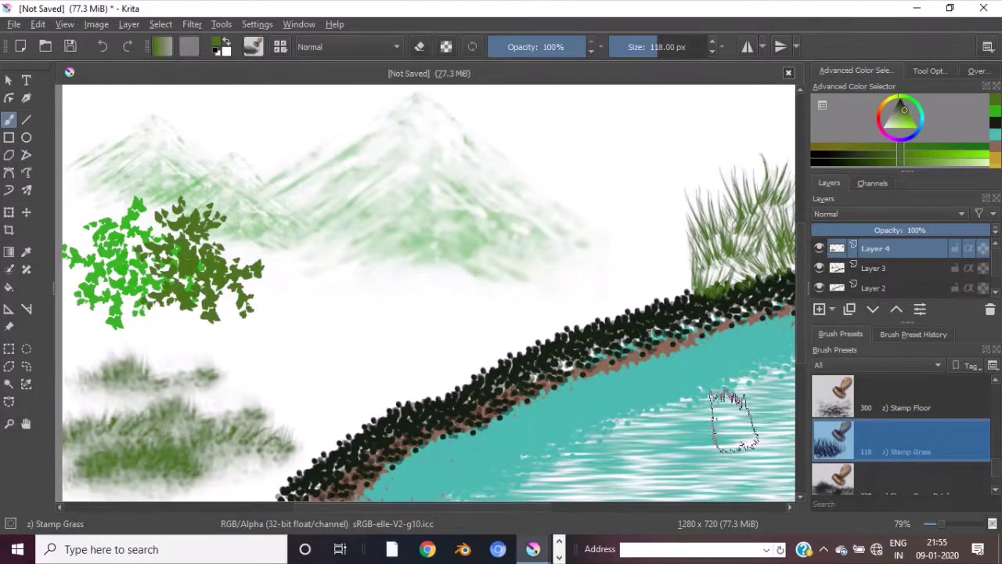
pyautogui.moveTo(724, 178)
pyautogui.mouseDown()
pyautogui.moveTo(721, 146)
pyautogui.moveTo(773, 101)
pyautogui.moveTo(771, 149)
pyautogui.moveTo(735, 116)
pyautogui.moveTo(722, 124)
pyautogui.moveTo(707, 235)
pyautogui.moveTo(771, 148)
pyautogui.moveTo(773, 184)
pyautogui.moveTo(783, 102)
pyautogui.mouseUp()
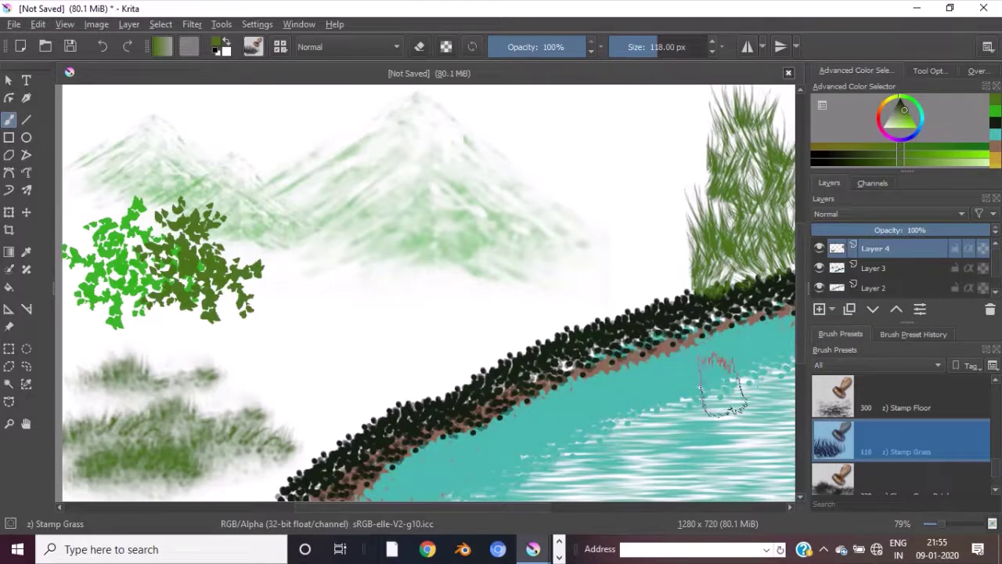
# Use the Stamp Floor brush to texture the tall grass clump and the area beside it in olive green, overlaid with pale cream.
pyautogui.click(859, 398)
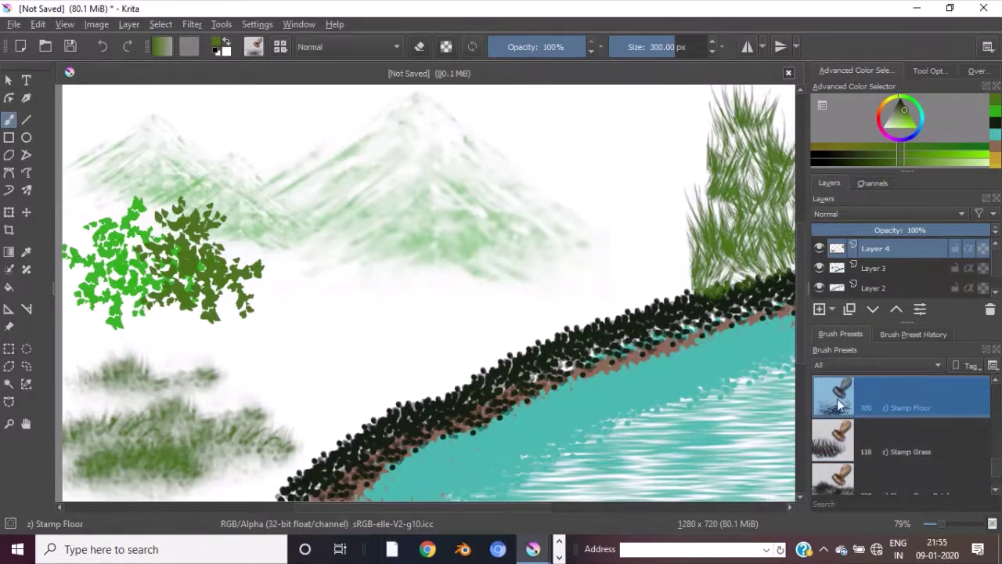
pyautogui.moveTo(738, 239)
pyautogui.mouseDown()
pyautogui.moveTo(751, 153)
pyautogui.moveTo(725, 149)
pyautogui.mouseUp()
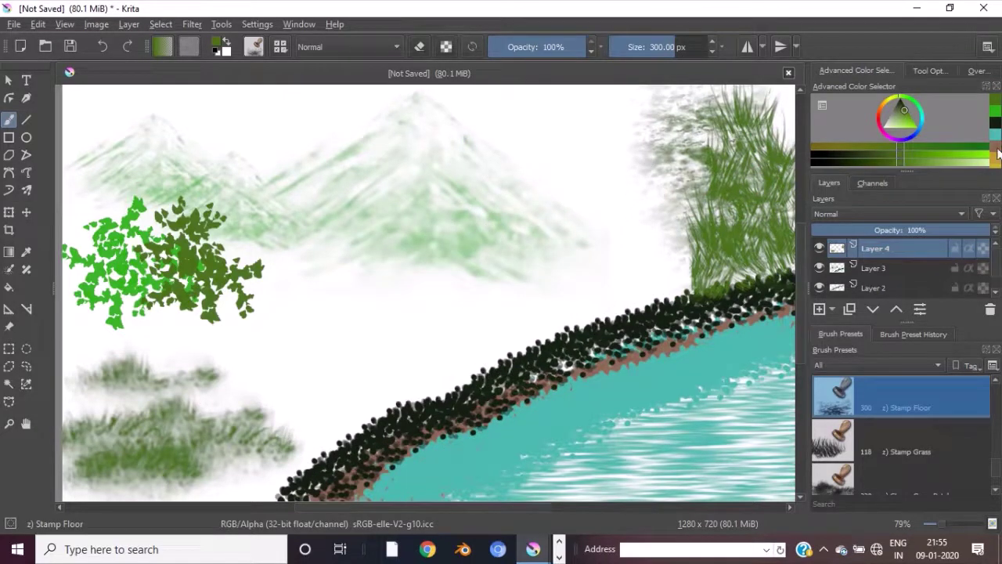
pyautogui.click(997, 149)
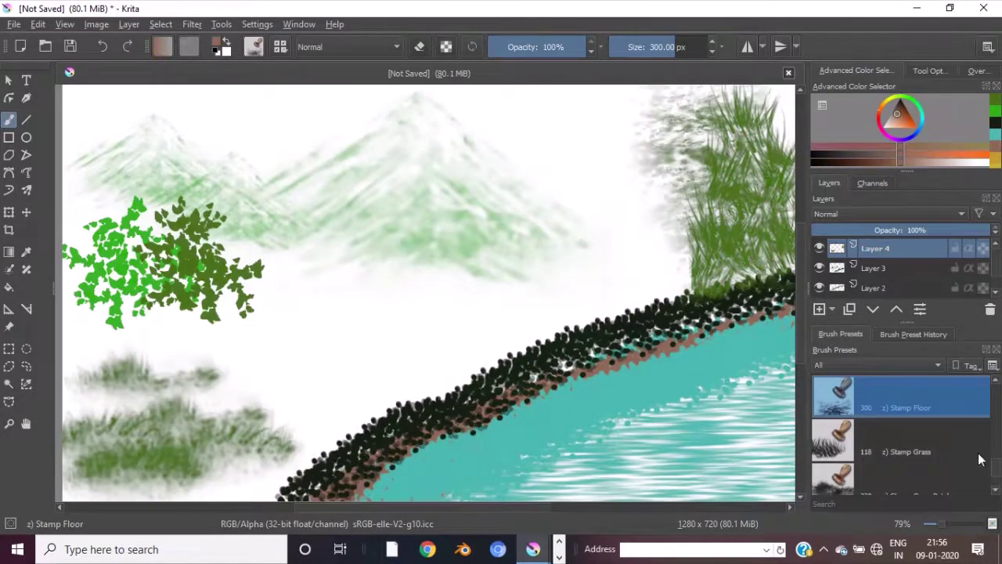
pyautogui.click(937, 162)
pyautogui.click(943, 162)
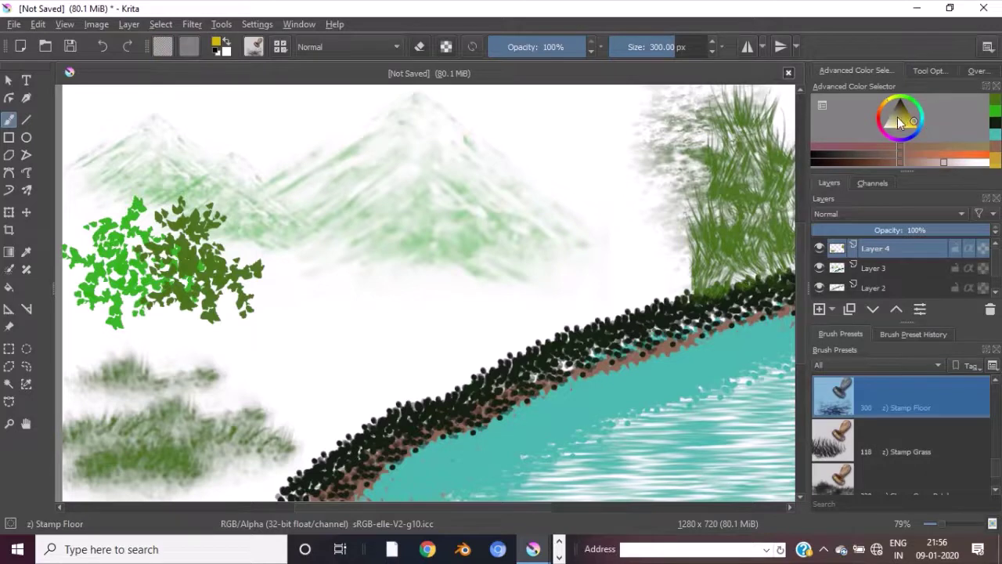
pyautogui.click(898, 123)
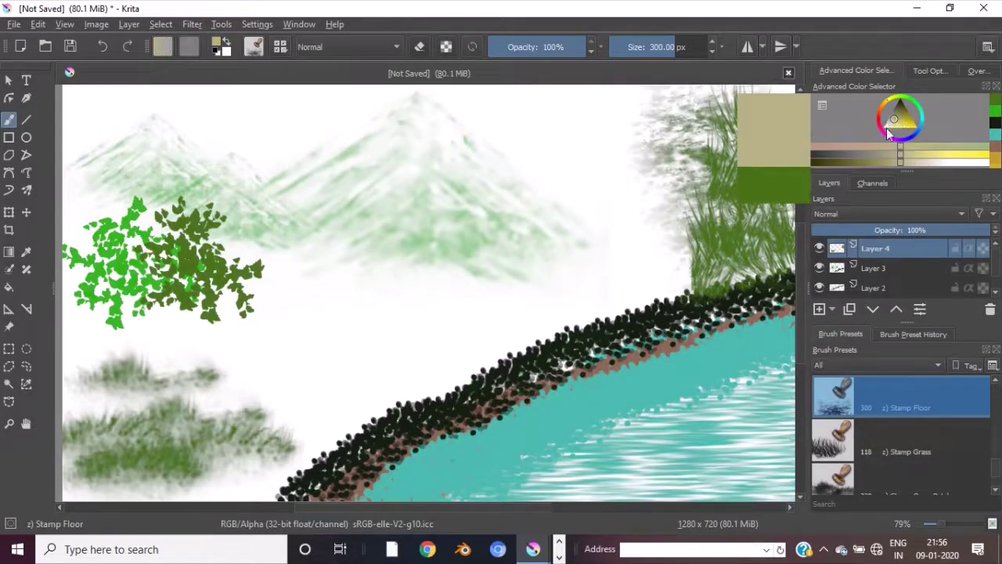
pyautogui.click(887, 128)
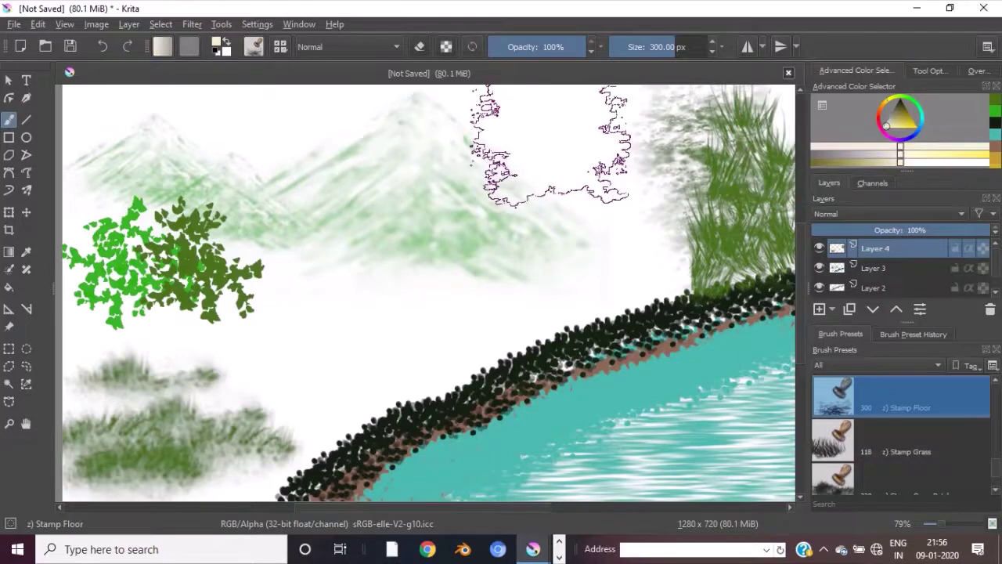
pyautogui.moveTo(630, 133)
pyautogui.mouseDown()
pyautogui.moveTo(726, 113)
pyautogui.moveTo(752, 141)
pyautogui.moveTo(748, 188)
pyautogui.moveTo(756, 182)
pyautogui.moveTo(775, 196)
pyautogui.mouseUp()
pyautogui.moveTo(549, 134)
pyautogui.mouseDown()
pyautogui.moveTo(591, 149)
pyautogui.moveTo(704, 134)
pyautogui.moveTo(744, 235)
pyautogui.mouseUp()
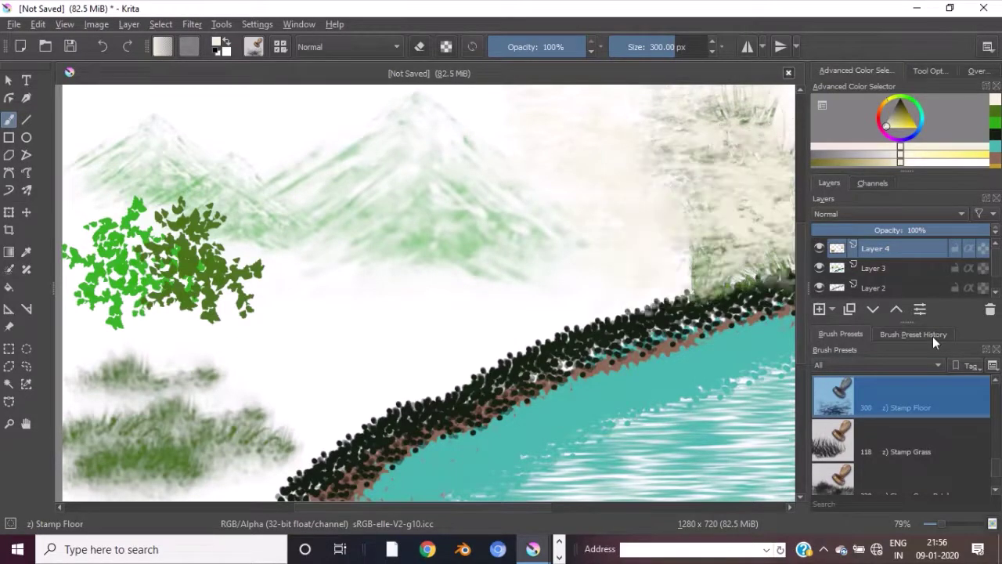
pyautogui.hotkey('ctrl', 'z')
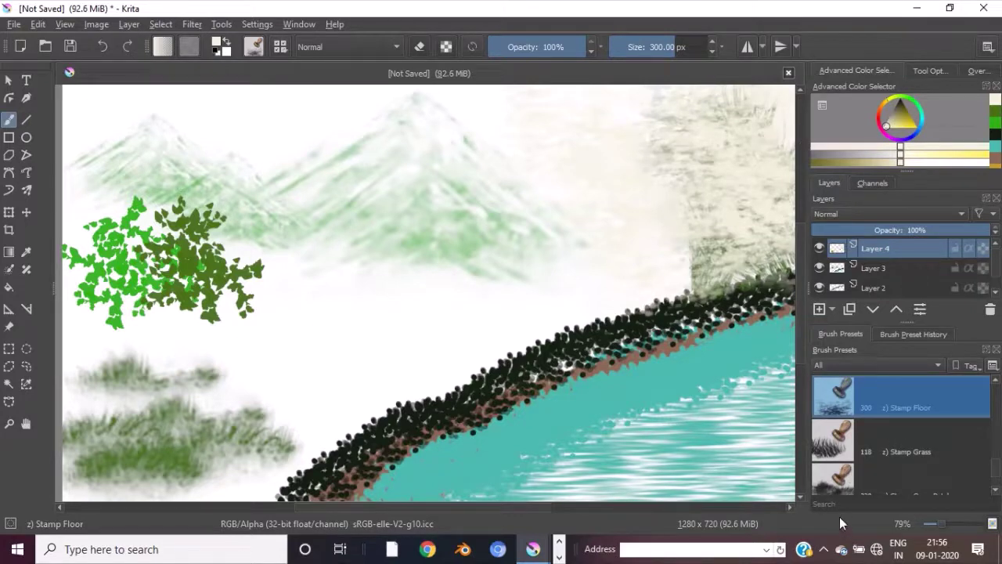
# Dab the dark shoreline's lower end in olive yellow with Texture Snow Pile and cover the whole bank with Texture Reptile scales.
pyautogui.scroll(2, 872, 461)
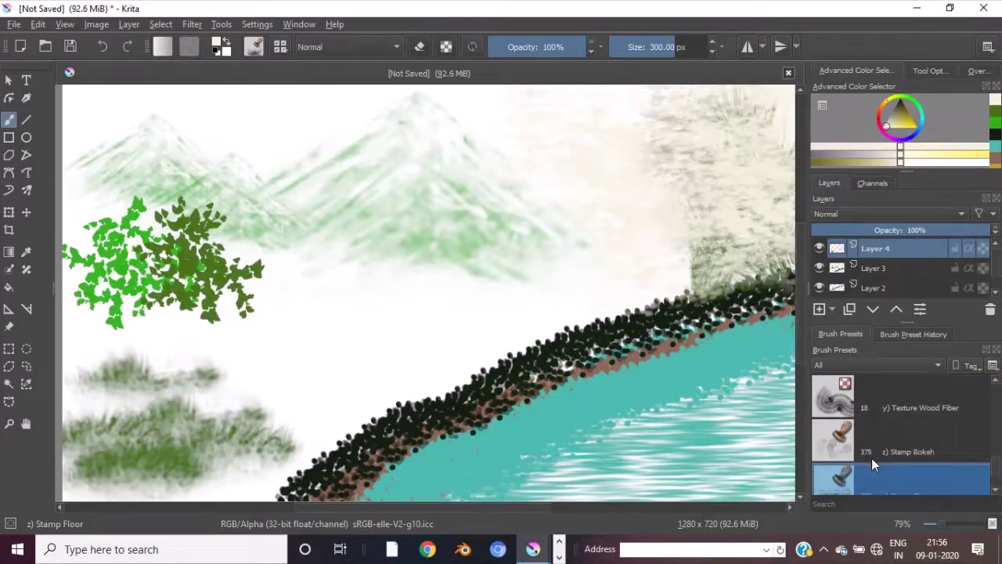
pyautogui.scroll(3, 873, 462)
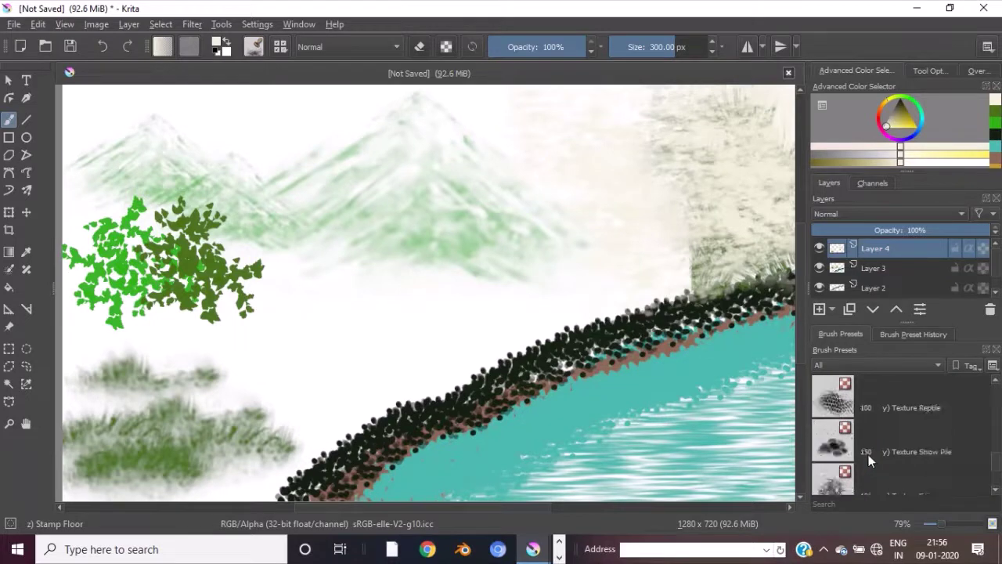
pyautogui.click(845, 449)
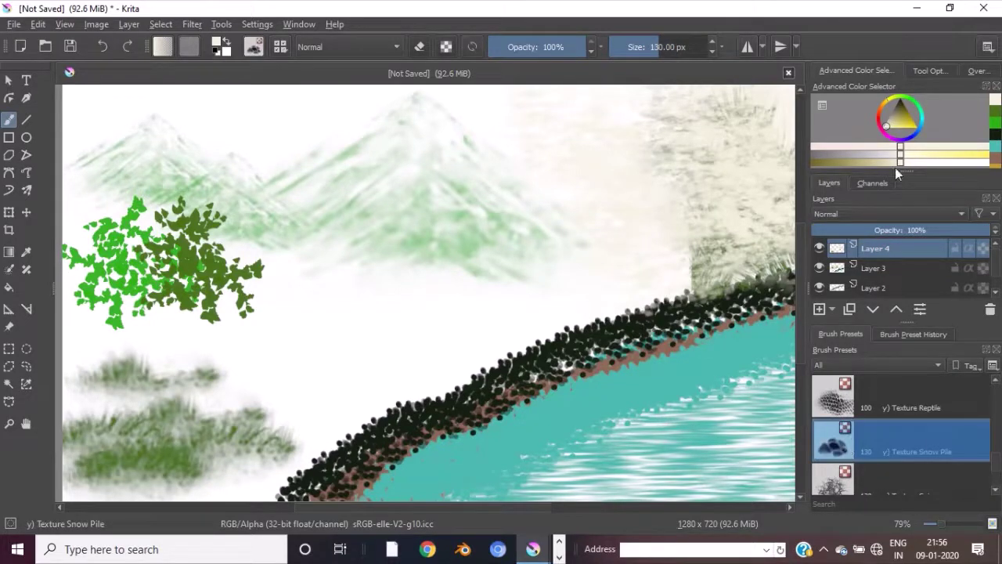
pyautogui.click(902, 117)
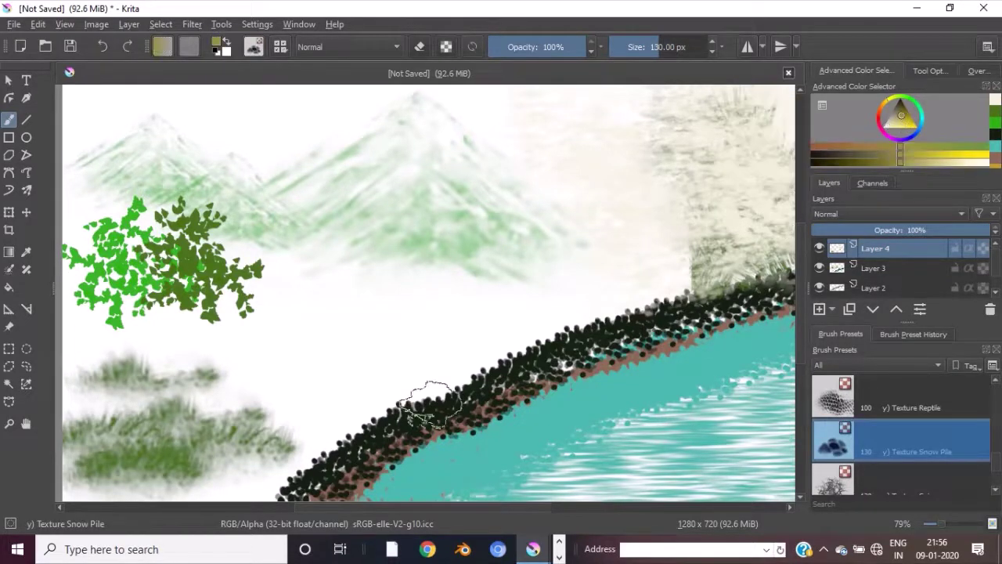
pyautogui.click(321, 479)
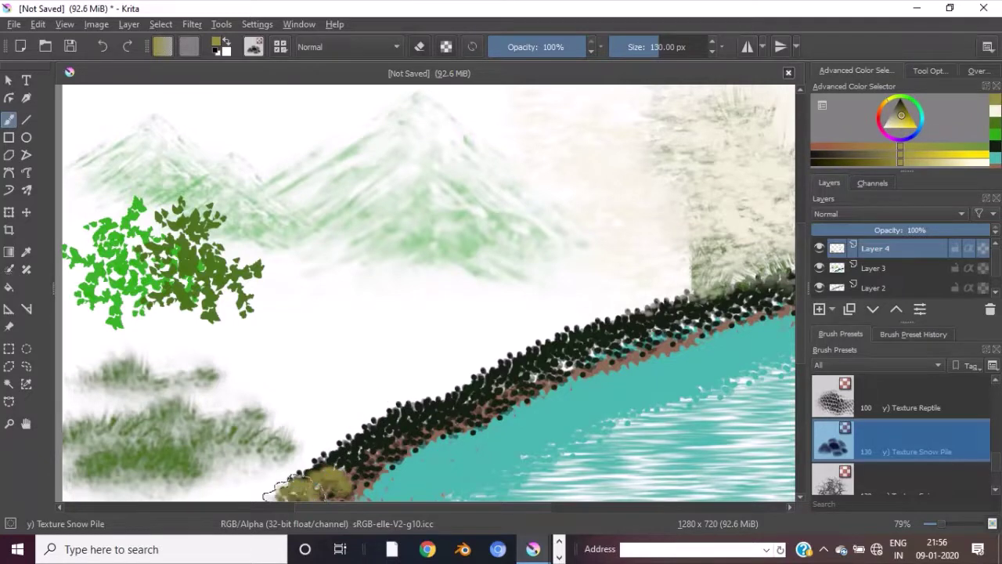
pyautogui.click(876, 404)
pyautogui.moveTo(321, 476)
pyautogui.mouseDown()
pyautogui.moveTo(583, 357)
pyautogui.moveTo(693, 331)
pyautogui.moveTo(791, 284)
pyautogui.mouseUp()
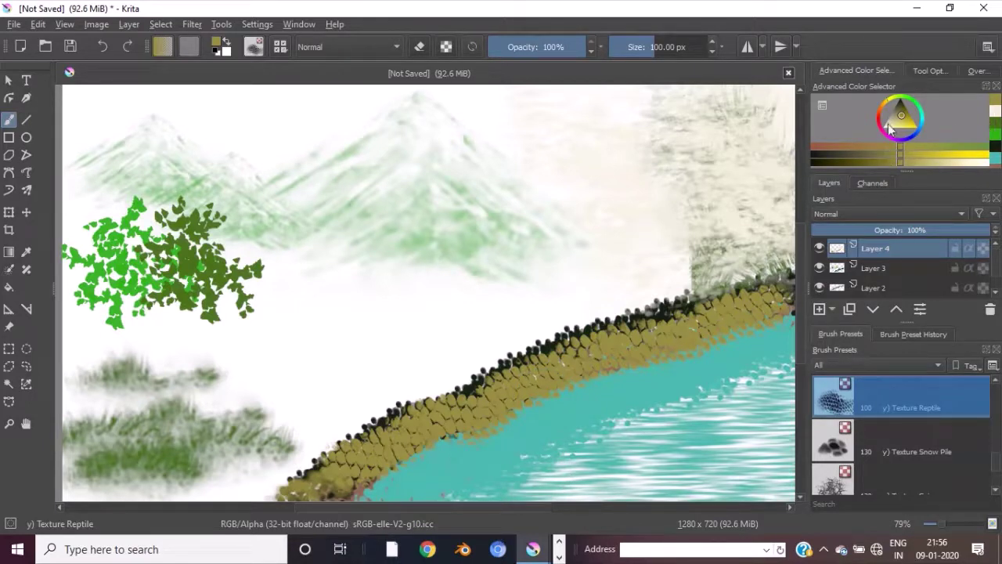
# Scatter olive yellow and bright green specks to the right of the leaf clusters with the Texture Random Particles brush at 175 px.
pyautogui.scroll(2, 838, 407)
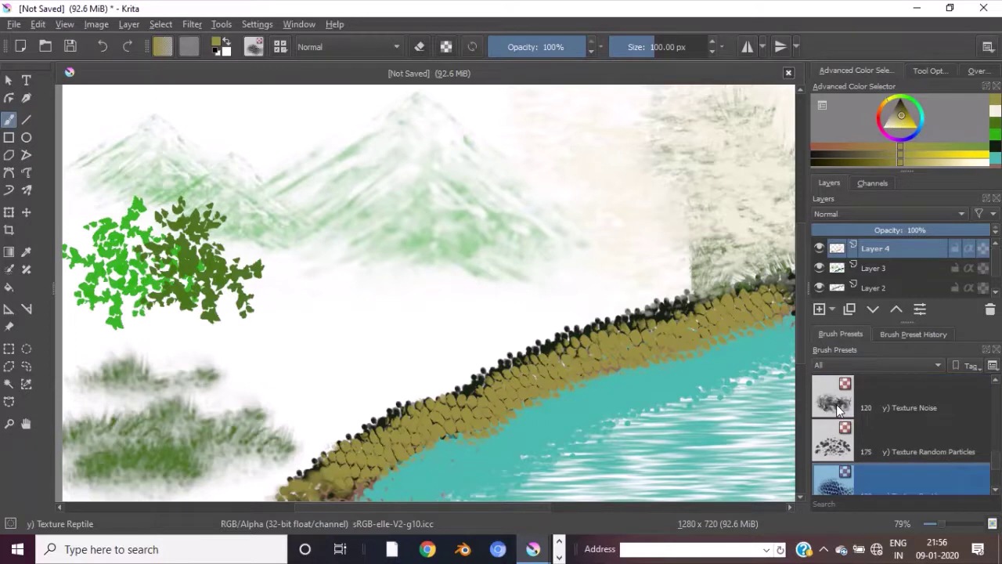
pyautogui.click(832, 445)
pyautogui.moveTo(313, 265); pyautogui.dragTo(337, 266)
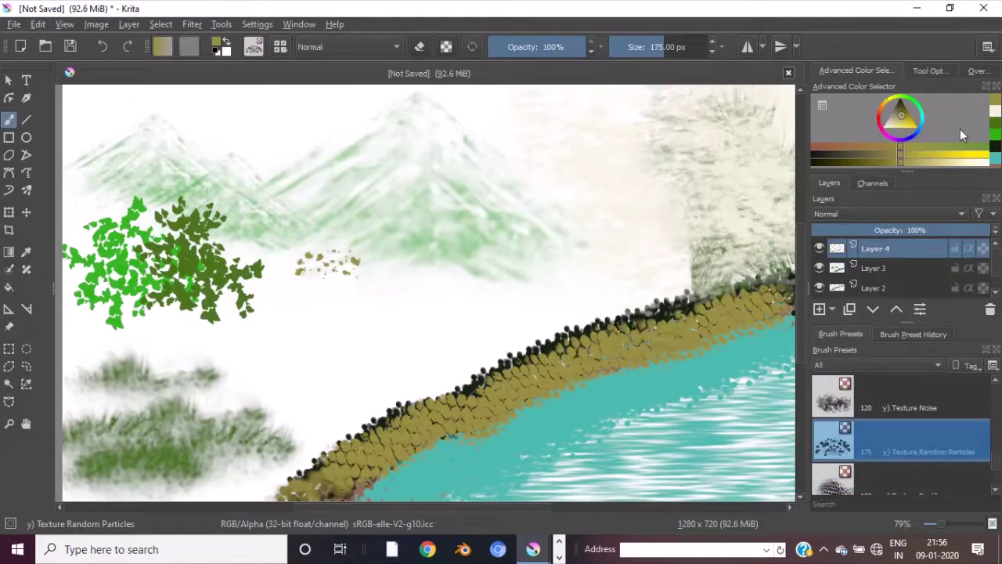
pyautogui.click(993, 140)
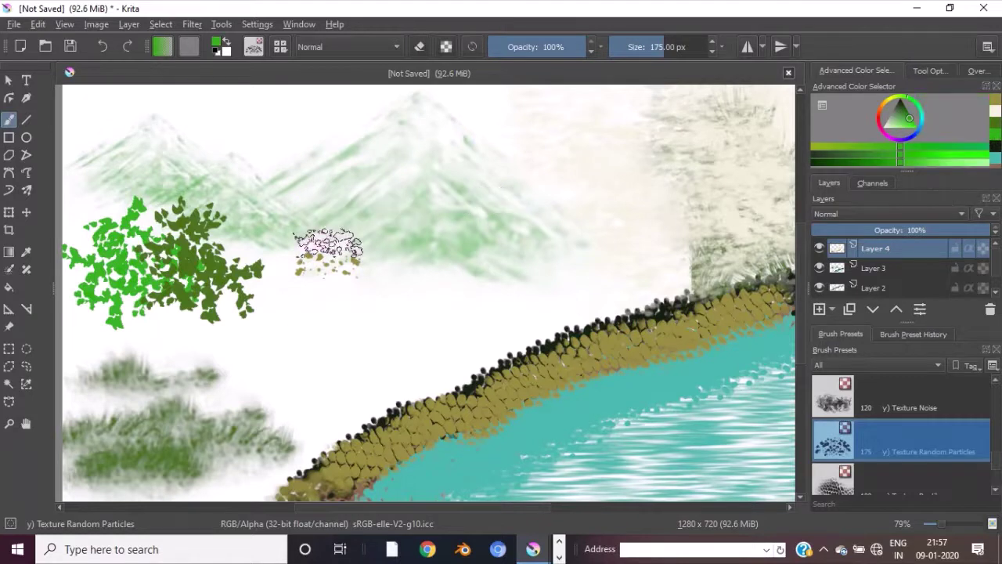
pyautogui.moveTo(321, 271)
pyautogui.mouseDown()
pyautogui.moveTo(320, 300)
pyautogui.moveTo(310, 286)
pyautogui.moveTo(376, 278)
pyautogui.mouseUp()
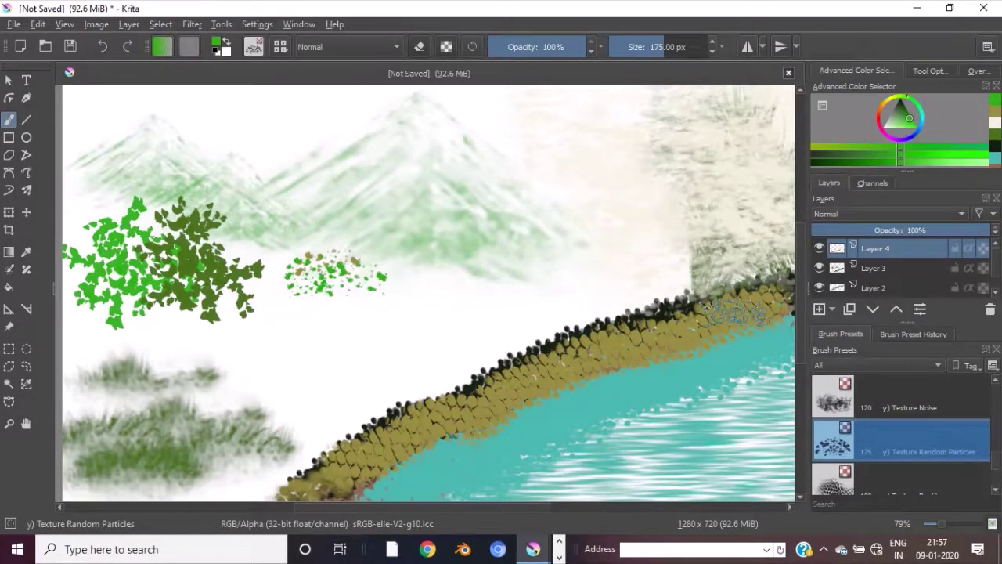
# With the Sketching-3 Leaky brush at 4 px in olive yellow, outline a flaring tree trunk with zigzag roots beneath the leaf clusters.
pyautogui.moveTo(855, 419)
pyautogui.scroll(-3, 855, 420)
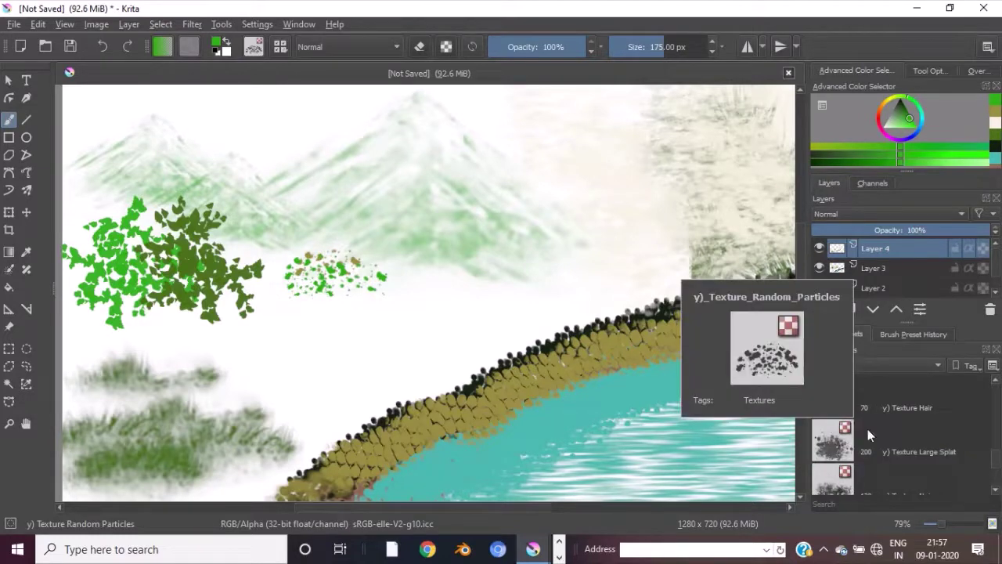
pyautogui.scroll(2, 868, 433)
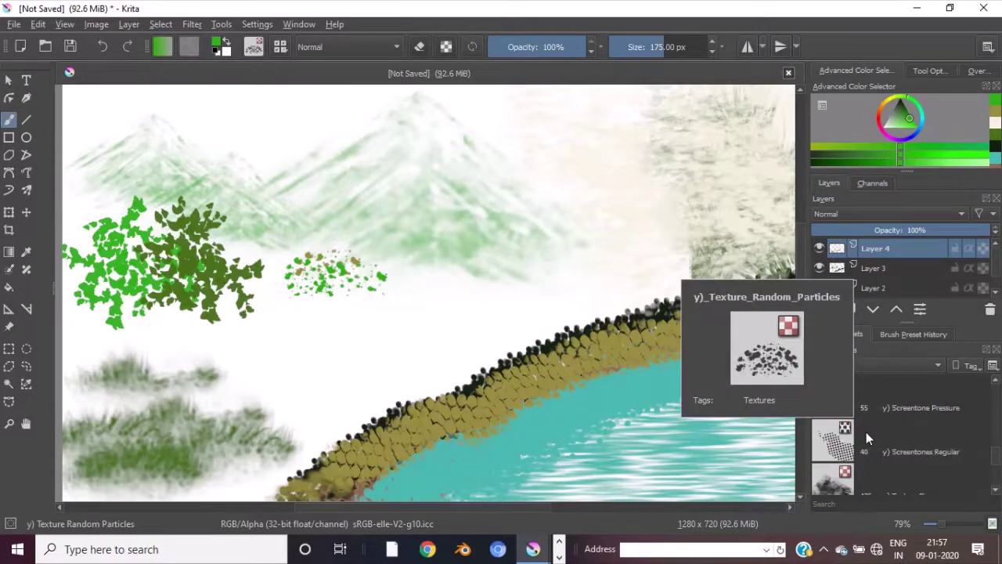
pyautogui.scroll(-2, 866, 435)
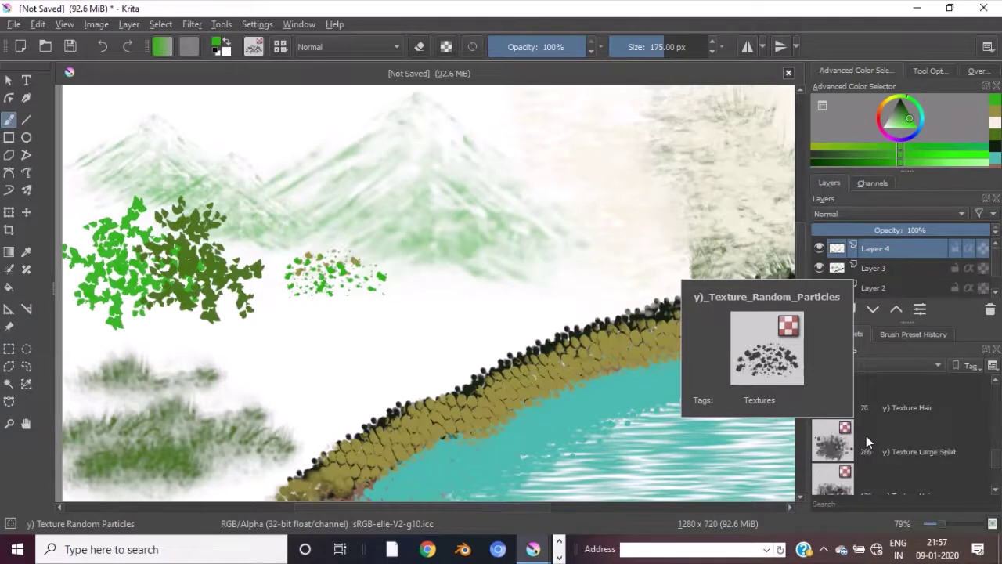
pyautogui.scroll(2, 858, 454)
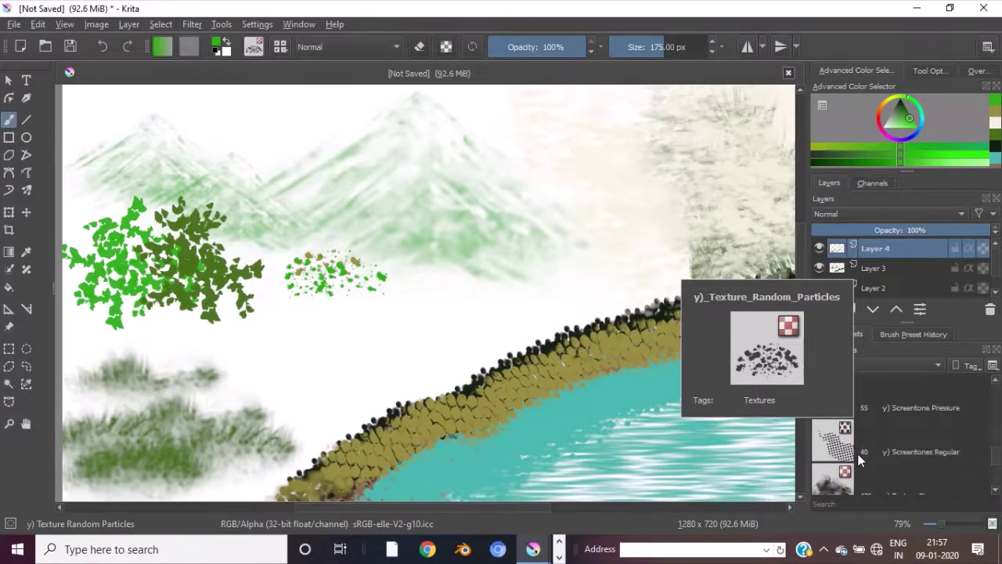
pyautogui.click(905, 448)
pyautogui.scroll(3, 876, 398)
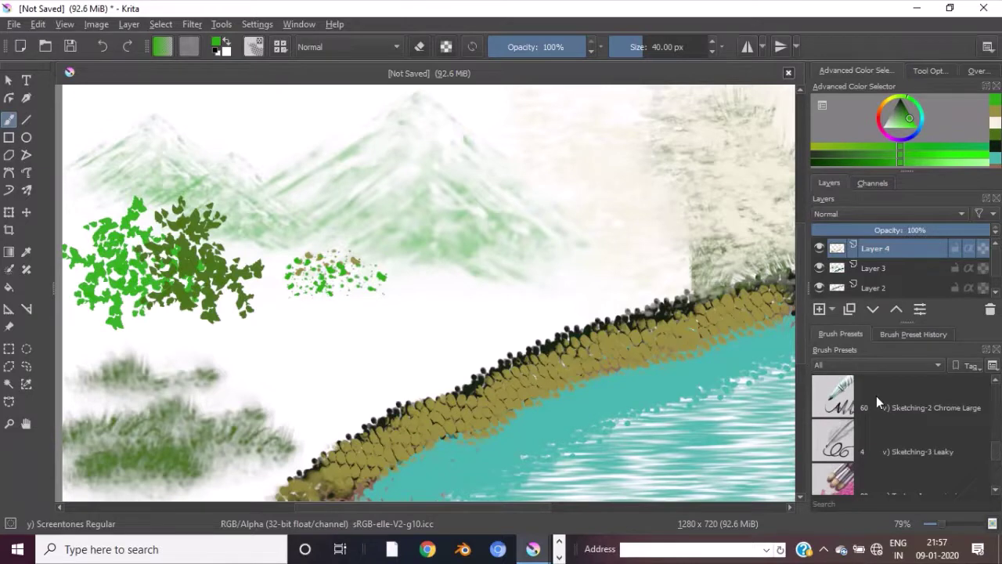
pyautogui.click(836, 449)
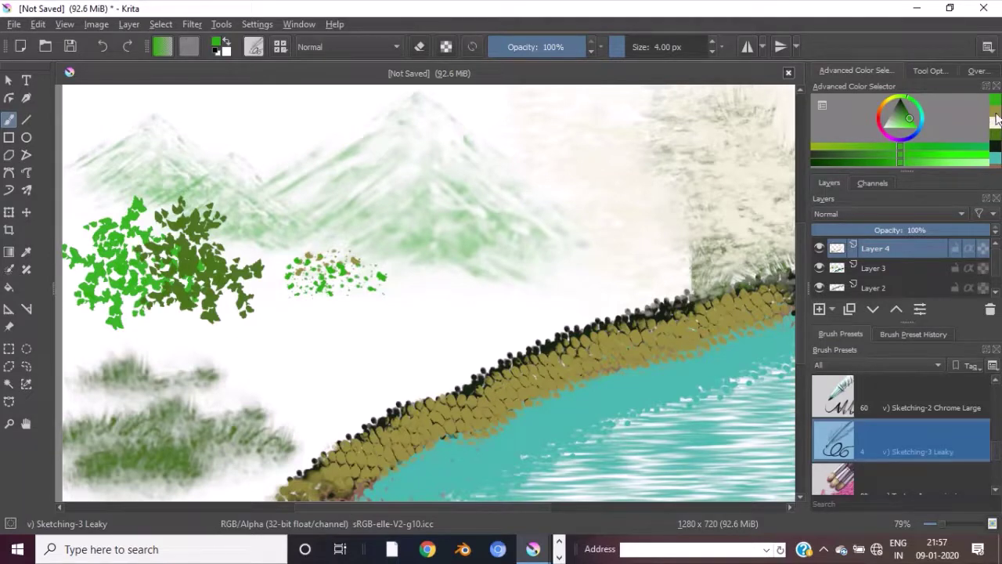
pyautogui.click(996, 117)
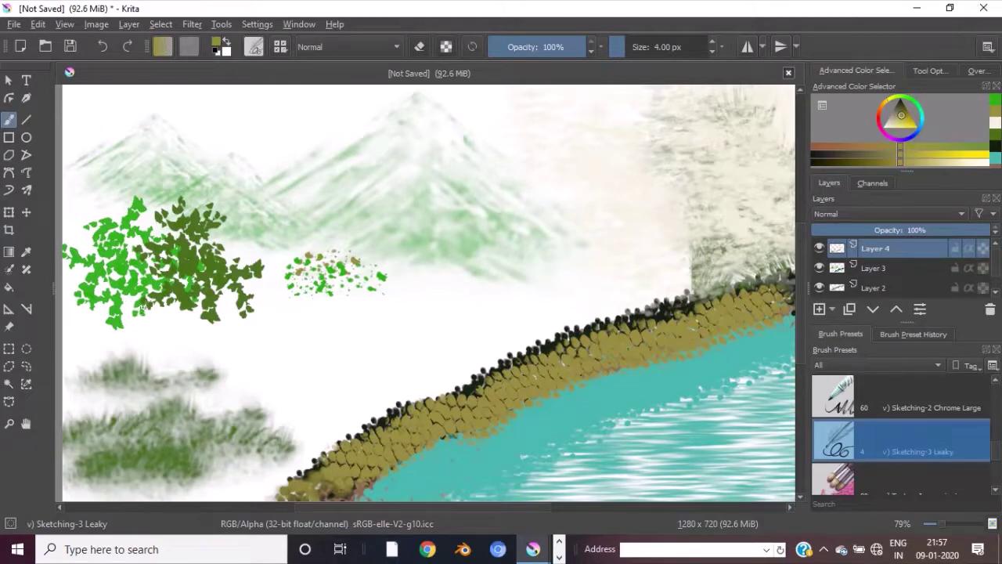
pyautogui.moveTo(100, 400); pyautogui.dragTo(96, 404)
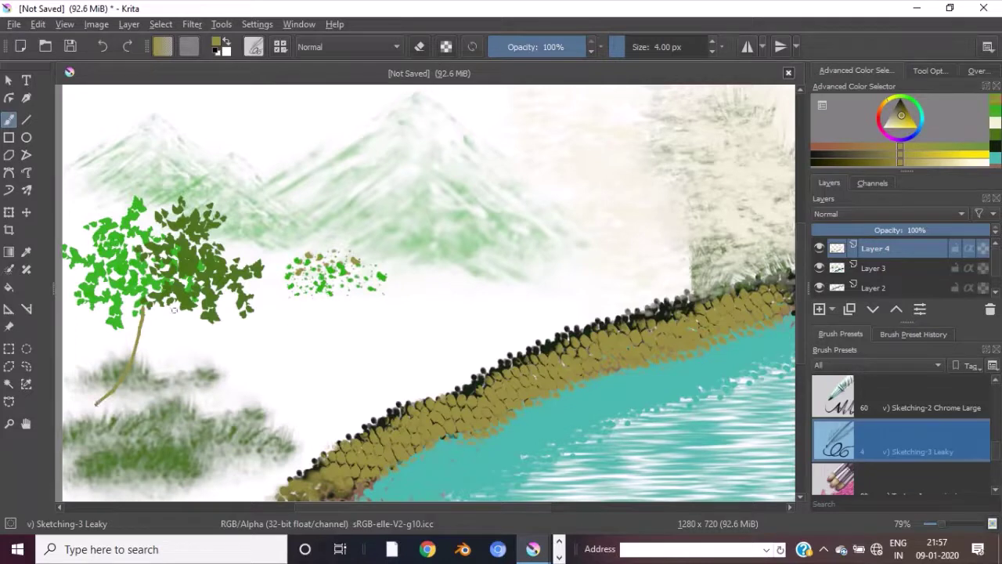
pyautogui.moveTo(163, 346); pyautogui.dragTo(208, 416)
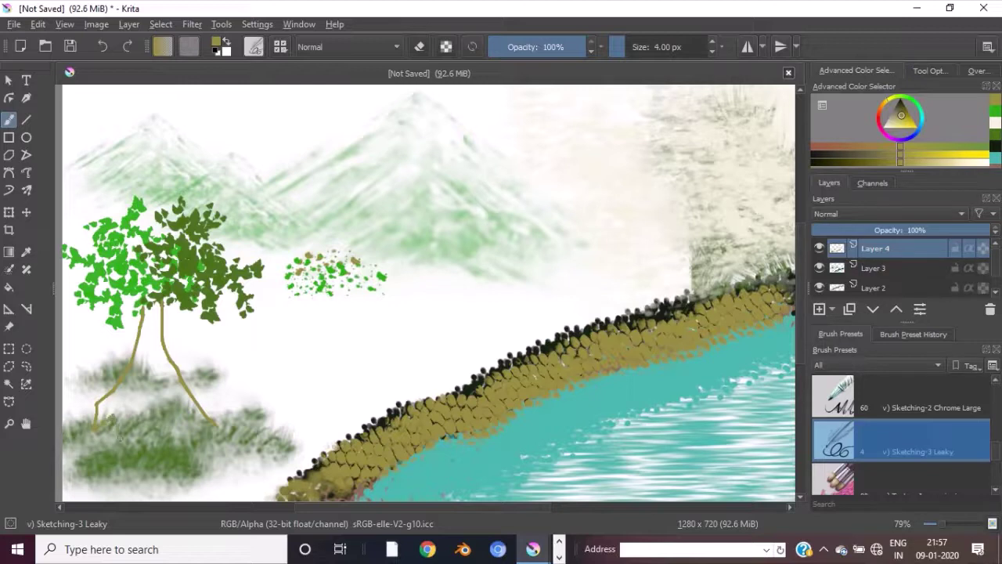
pyautogui.moveTo(154, 443); pyautogui.dragTo(230, 457)
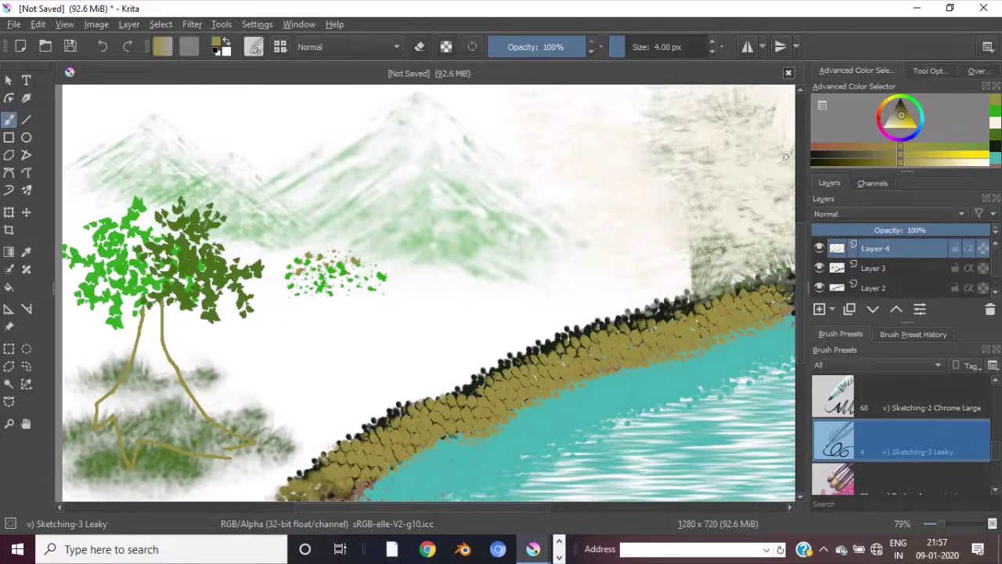
# Add lighter olive yellow strokes inside both trunk edges, using Sketching-3 Leaky and the Experimental Webs brush at 1 px.
pyautogui.click(901, 119)
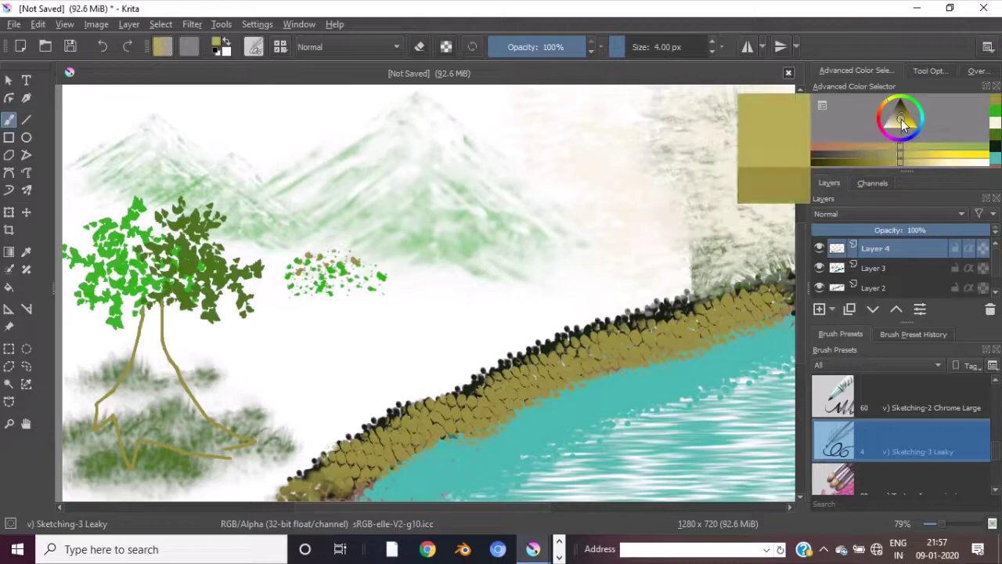
pyautogui.moveTo(135, 356); pyautogui.dragTo(147, 304)
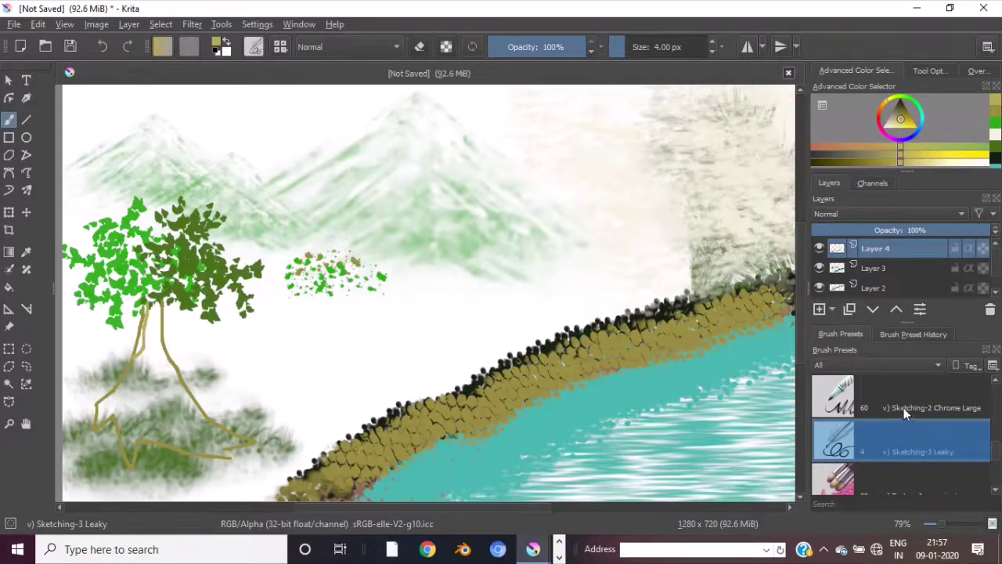
pyautogui.scroll(1, 902, 407)
pyautogui.scroll(1, 902, 407)
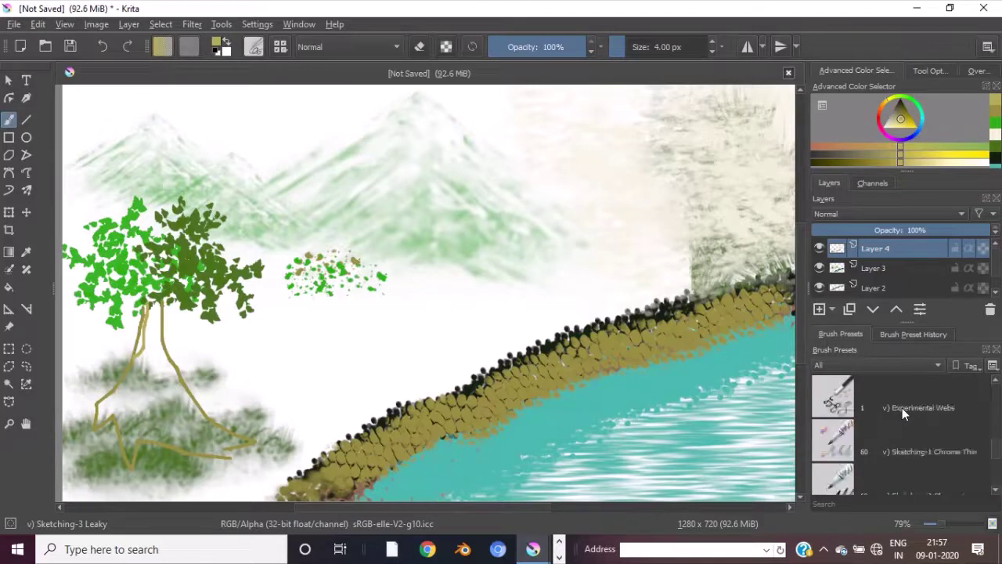
pyautogui.click(838, 403)
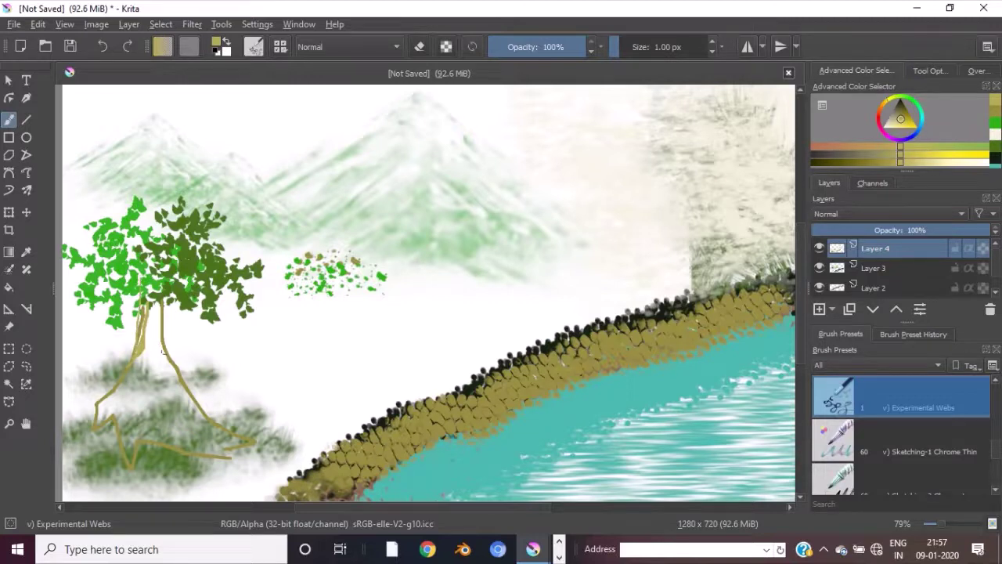
pyautogui.moveTo(165, 349); pyautogui.dragTo(175, 260)
# Choose a golden yellow and smudge the trunk's interior down toward the roots with the Blender Textured Soft brush at 50 px.
pyautogui.scroll(2, 859, 428)
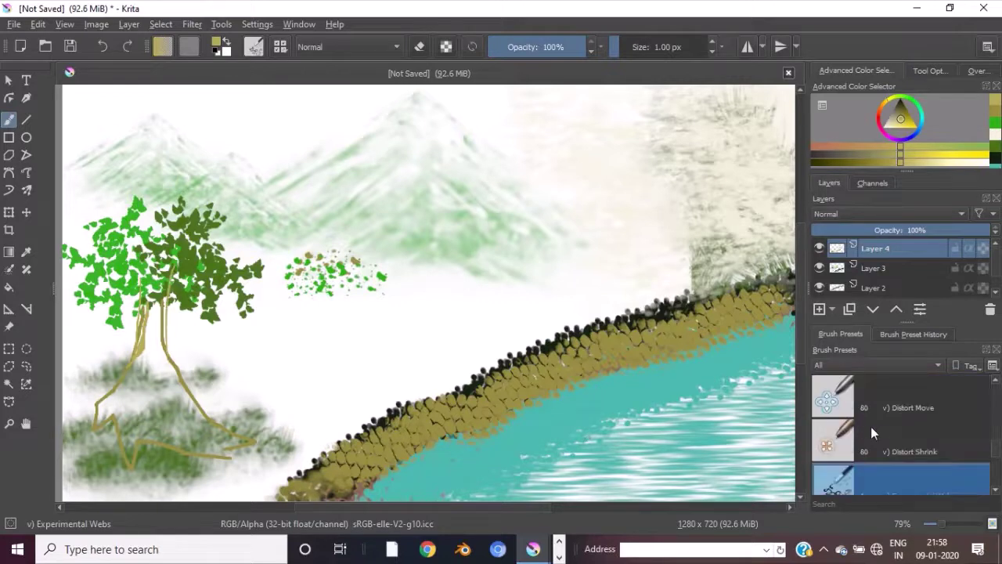
pyautogui.scroll(3, 897, 438)
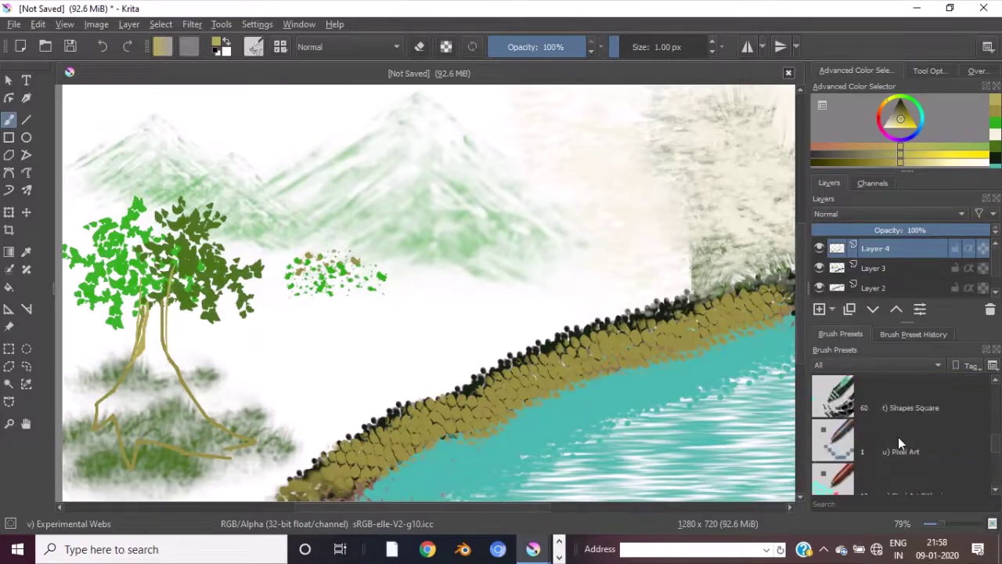
pyautogui.scroll(3, 900, 437)
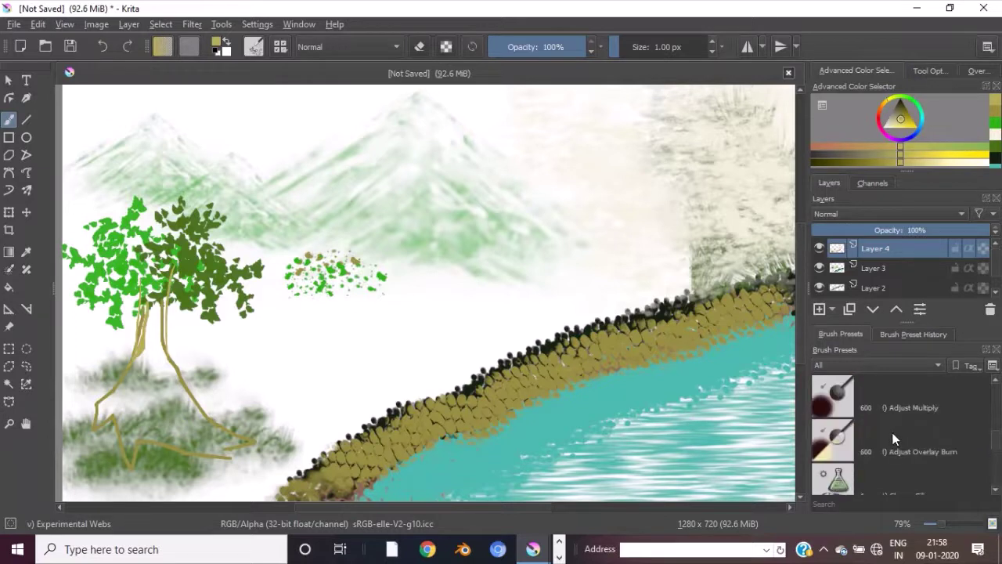
pyautogui.scroll(2, 894, 439)
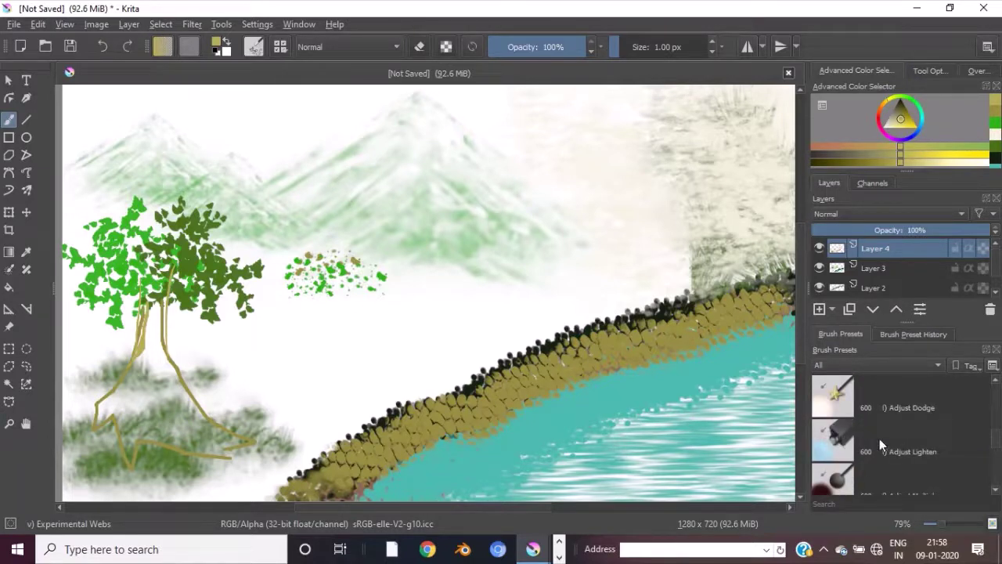
pyautogui.scroll(2, 880, 438)
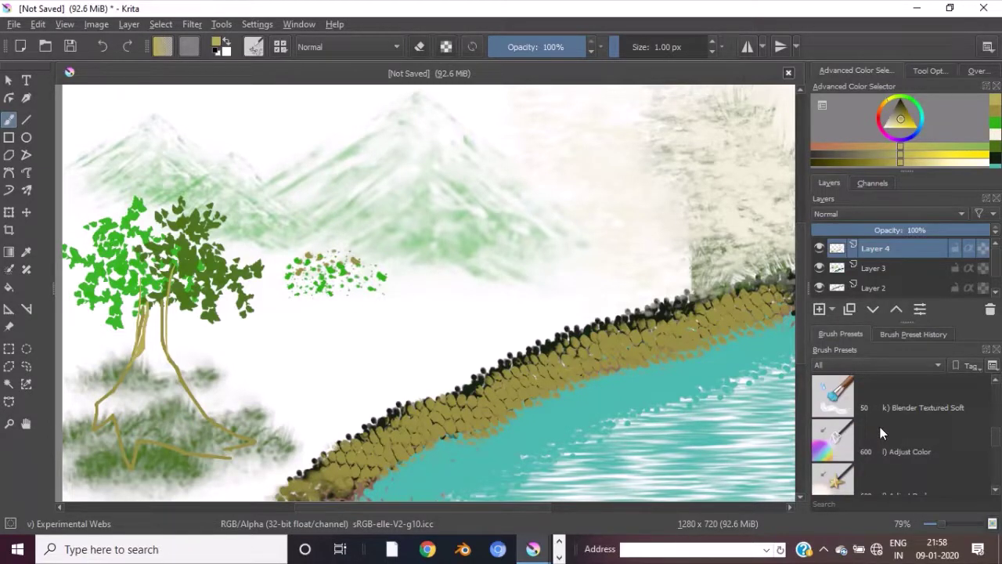
pyautogui.click(915, 397)
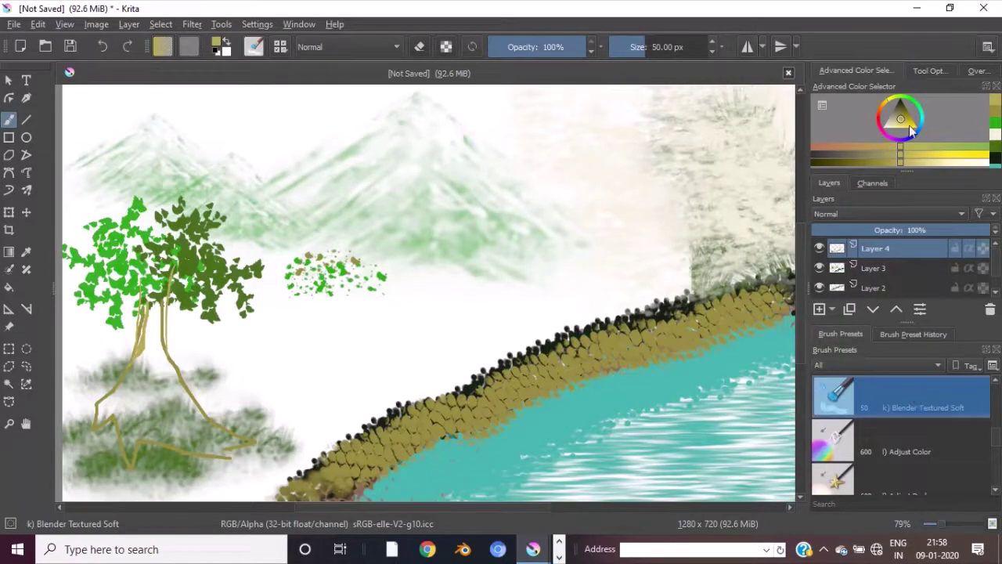
pyautogui.click(918, 156)
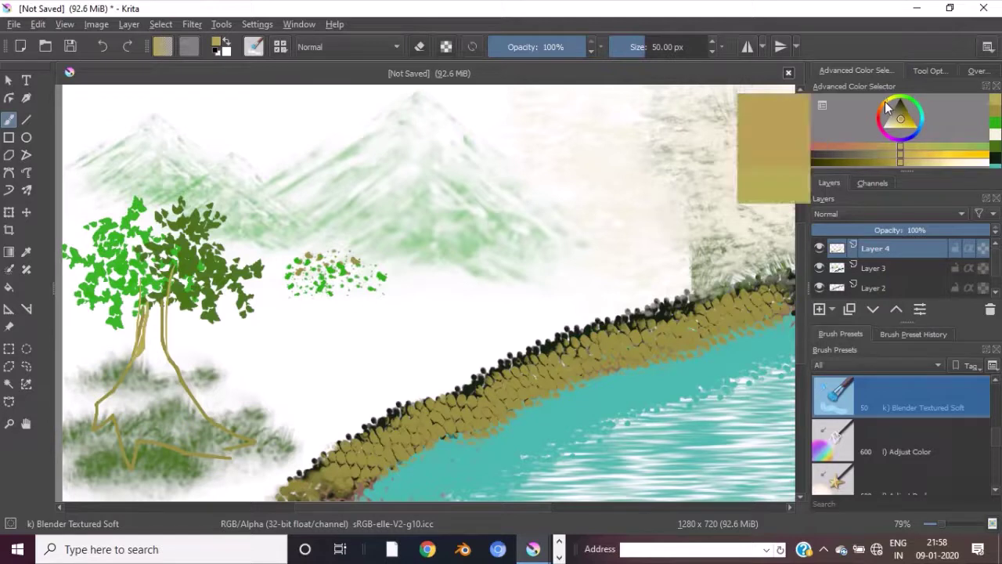
pyautogui.click(931, 154)
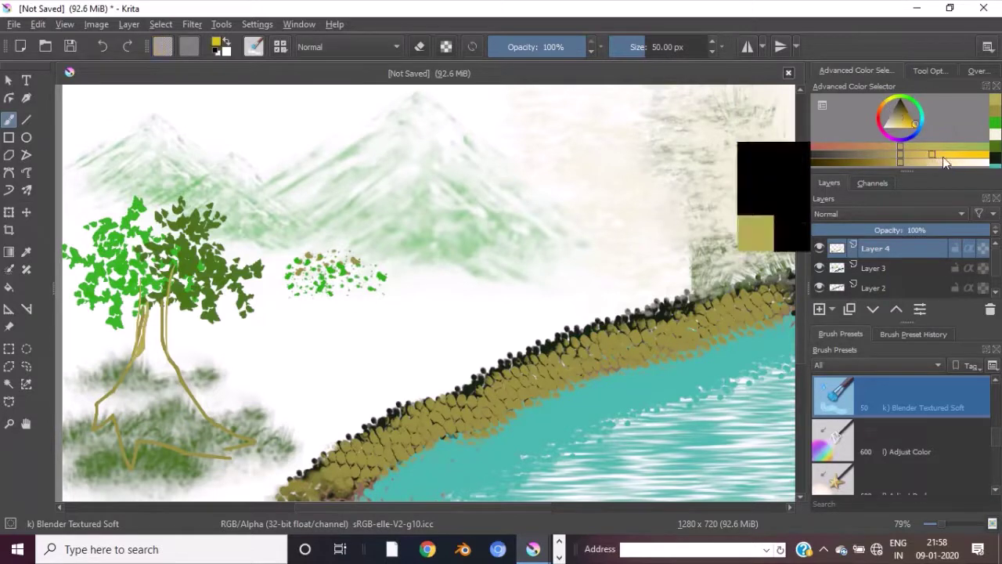
pyautogui.click(944, 155)
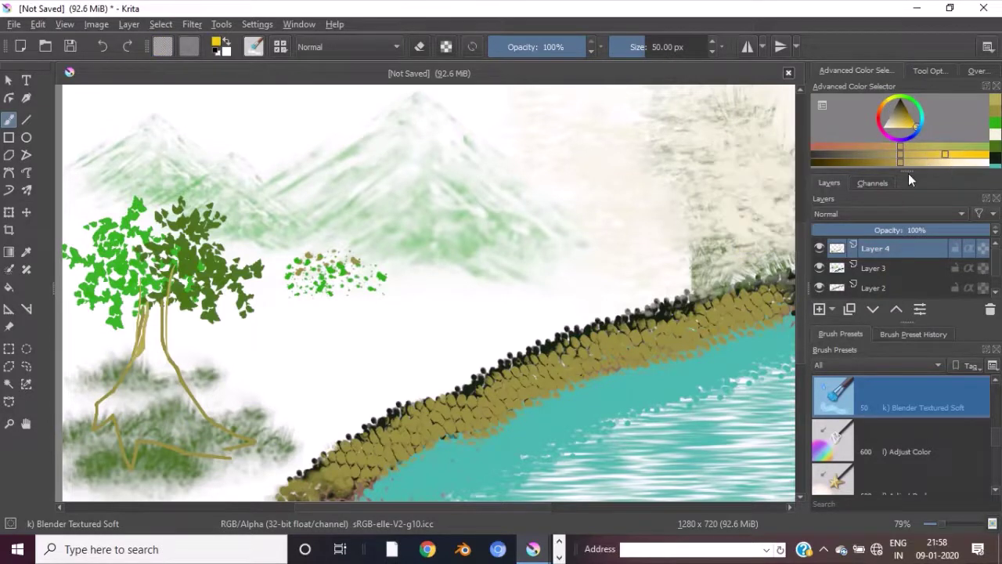
pyautogui.click(908, 127)
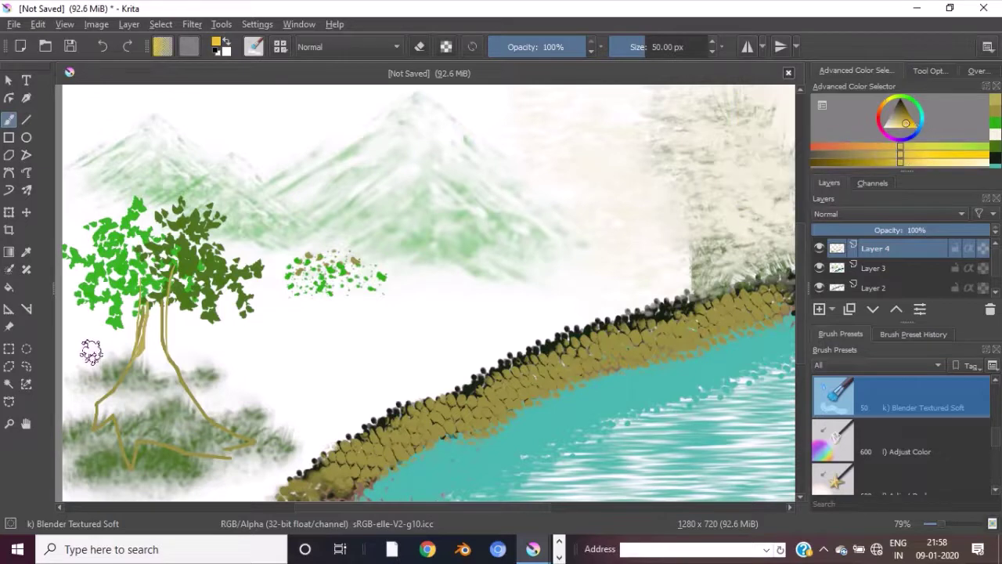
pyautogui.moveTo(145, 311)
pyautogui.mouseDown()
pyautogui.moveTo(123, 390)
pyautogui.moveTo(101, 416)
pyautogui.moveTo(147, 306)
pyautogui.moveTo(149, 341)
pyautogui.moveTo(192, 407)
pyautogui.mouseUp()
pyautogui.moveTo(139, 352)
pyautogui.mouseDown()
pyautogui.moveTo(157, 383)
pyautogui.moveTo(208, 427)
pyautogui.mouseUp()
pyautogui.scroll(1, 865, 423)
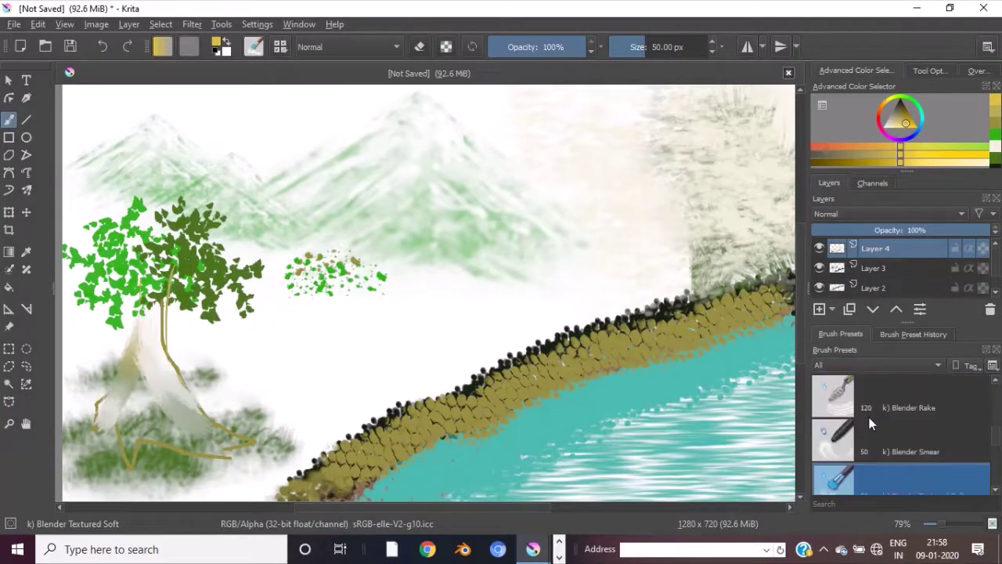
# Fill the trunk and its spreading roots with golden yellow using the Wet Textured Soft brush at 60 px.
pyautogui.scroll(1, 855, 437)
pyautogui.scroll(1, 851, 433)
pyautogui.scroll(2, 851, 433)
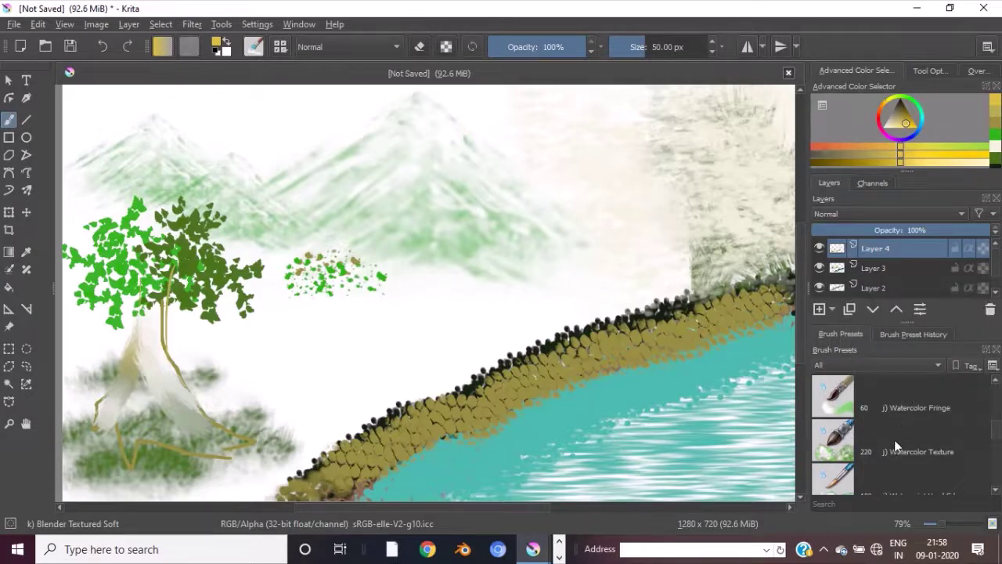
pyautogui.scroll(1, 895, 445)
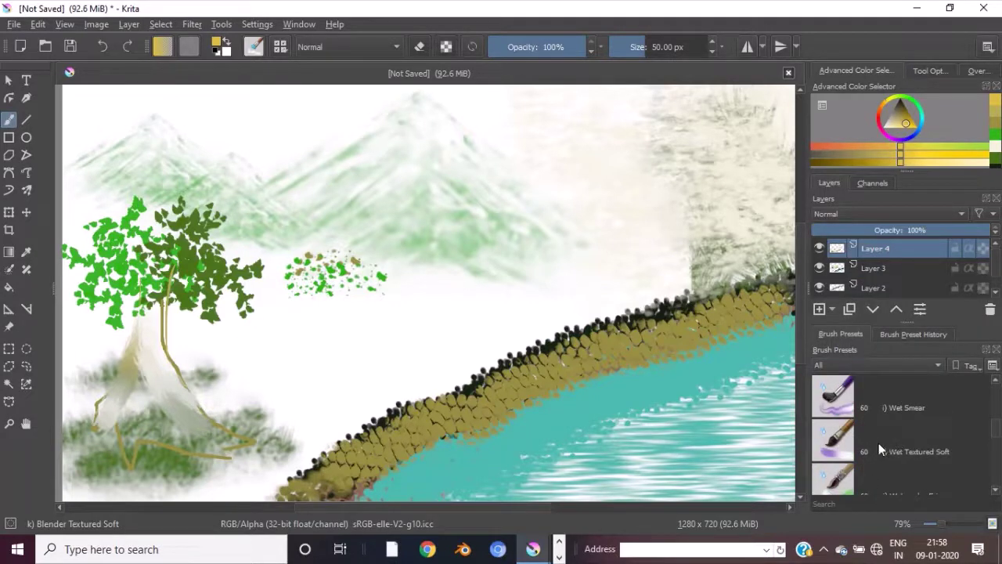
pyautogui.click(879, 442)
pyautogui.moveTo(143, 313)
pyautogui.mouseDown()
pyautogui.moveTo(142, 385)
pyautogui.moveTo(98, 383)
pyautogui.moveTo(144, 325)
pyautogui.moveTo(176, 404)
pyautogui.moveTo(141, 364)
pyautogui.moveTo(131, 409)
pyautogui.moveTo(117, 403)
pyautogui.moveTo(137, 393)
pyautogui.moveTo(115, 371)
pyautogui.moveTo(114, 346)
pyautogui.moveTo(125, 367)
pyautogui.moveTo(140, 302)
pyautogui.moveTo(141, 331)
pyautogui.moveTo(129, 348)
pyautogui.moveTo(116, 282)
pyautogui.moveTo(149, 284)
pyautogui.moveTo(155, 364)
pyautogui.moveTo(204, 436)
pyautogui.moveTo(120, 370)
pyautogui.moveTo(86, 442)
pyautogui.moveTo(123, 414)
pyautogui.moveTo(122, 458)
pyautogui.moveTo(135, 411)
pyautogui.moveTo(155, 432)
pyautogui.moveTo(215, 445)
pyautogui.moveTo(186, 419)
pyautogui.moveTo(196, 414)
pyautogui.moveTo(212, 439)
pyautogui.mouseUp()
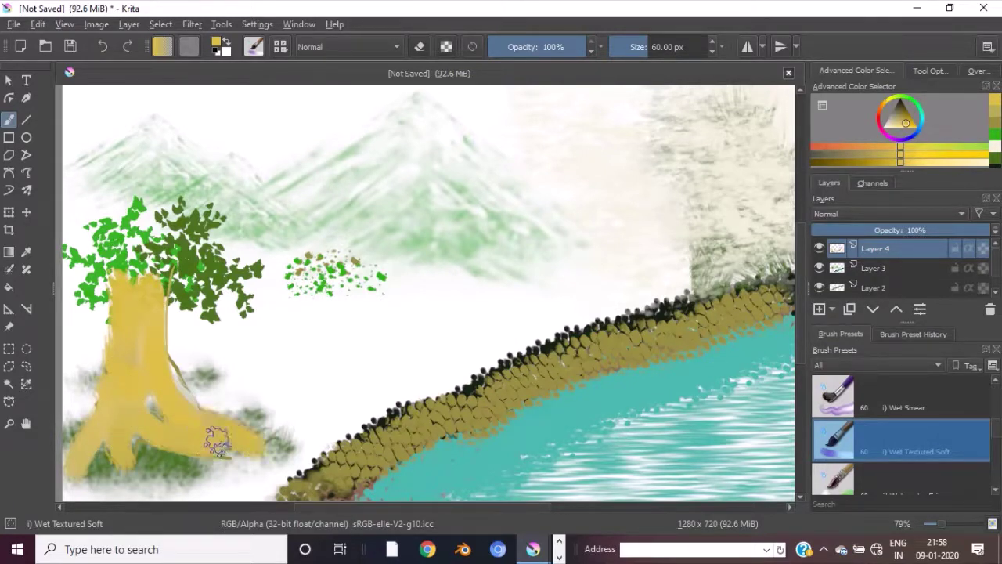
# Trace the trunk's right edge down to the root in dark olive with the Charcoal Pencil Thin brush at 6 px.
pyautogui.scroll(1, 924, 405)
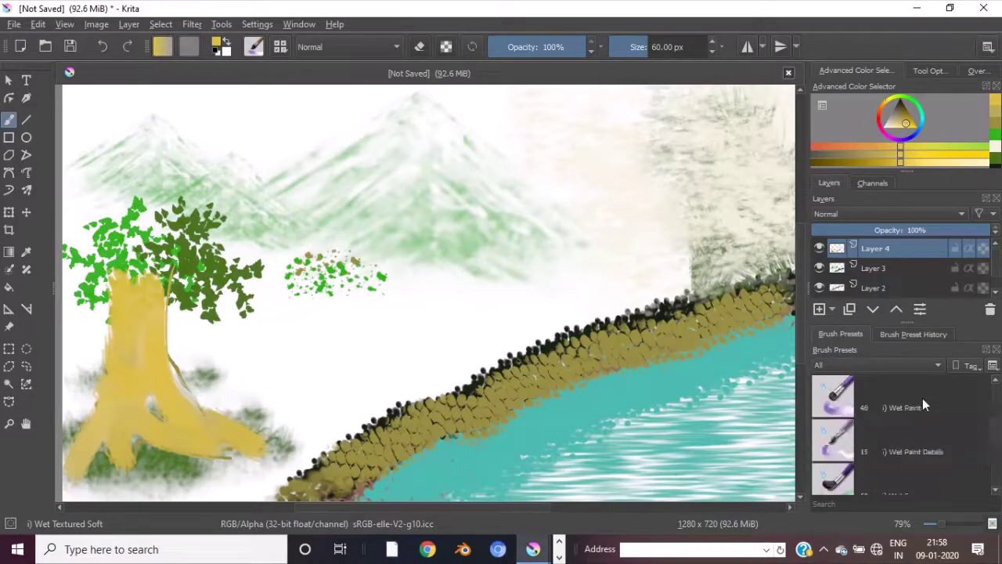
pyautogui.scroll(2, 899, 462)
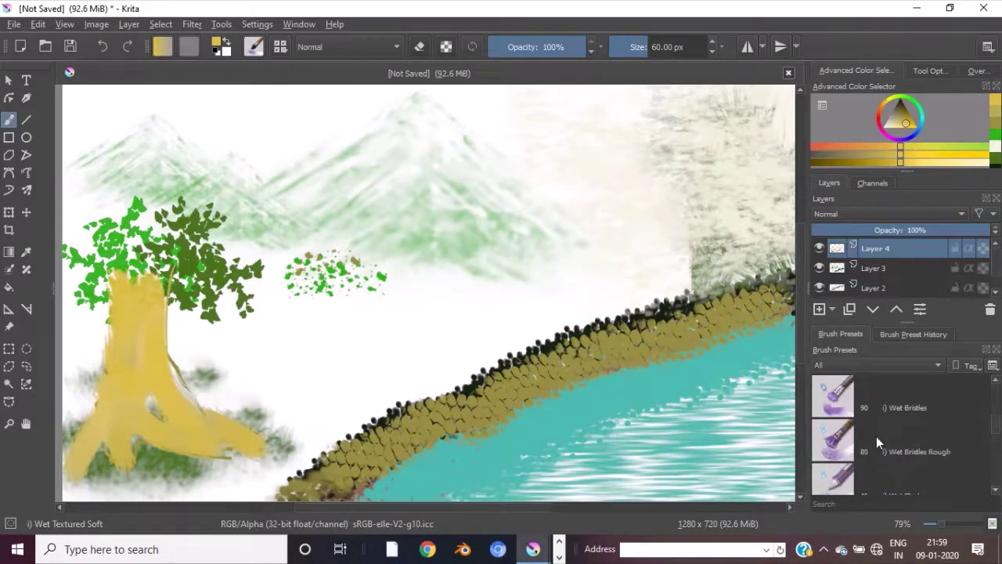
pyautogui.scroll(1, 875, 439)
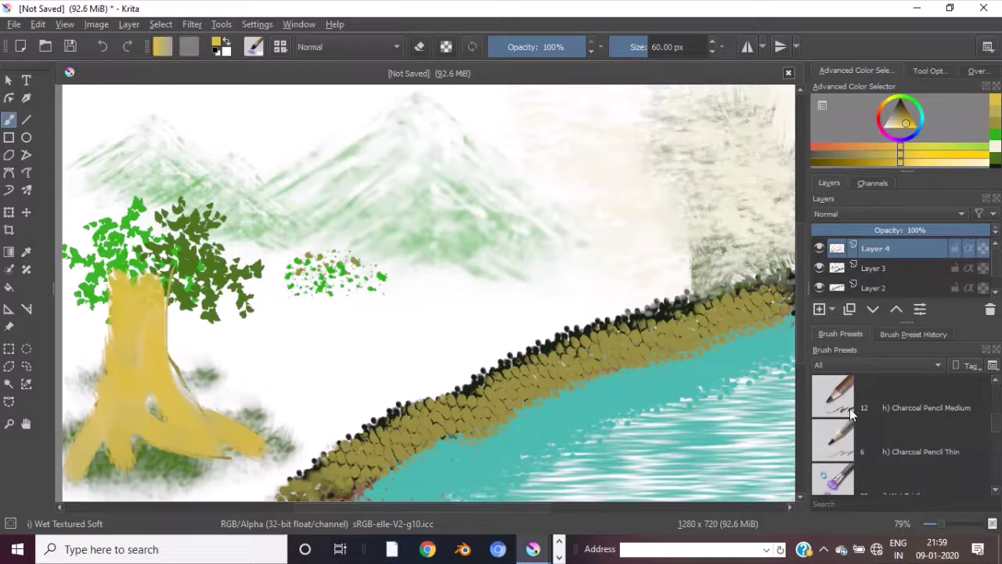
pyautogui.click(846, 437)
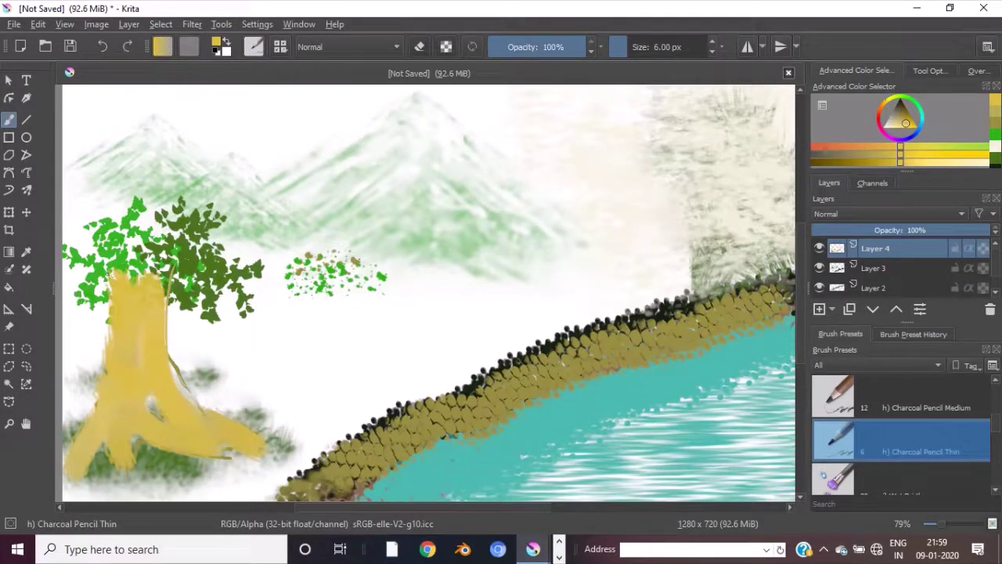
pyautogui.click(901, 115)
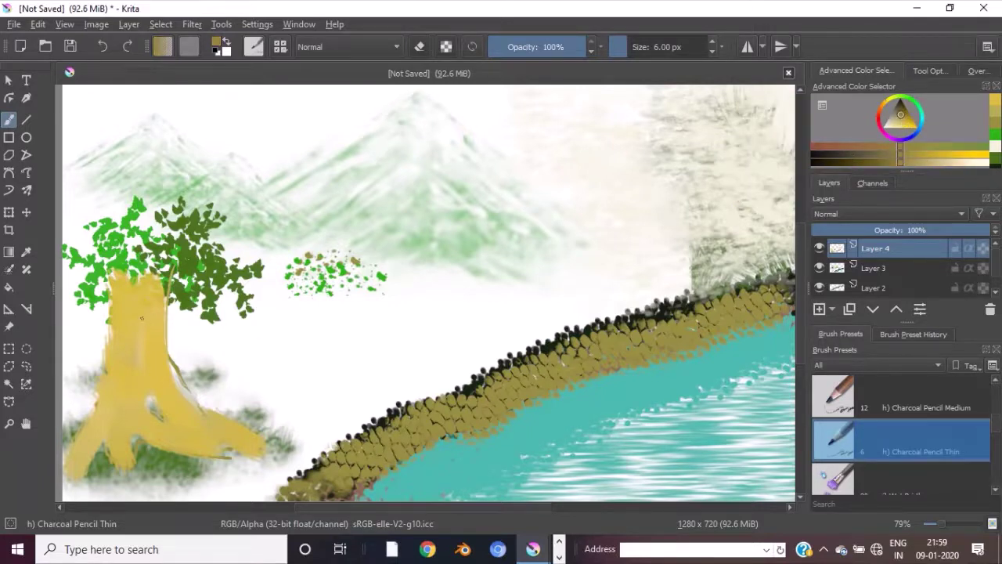
pyautogui.moveTo(163, 288)
pyautogui.mouseDown()
pyautogui.moveTo(188, 394)
pyautogui.moveTo(233, 449)
pyautogui.mouseUp()
pyautogui.scroll(3, 188, 396)
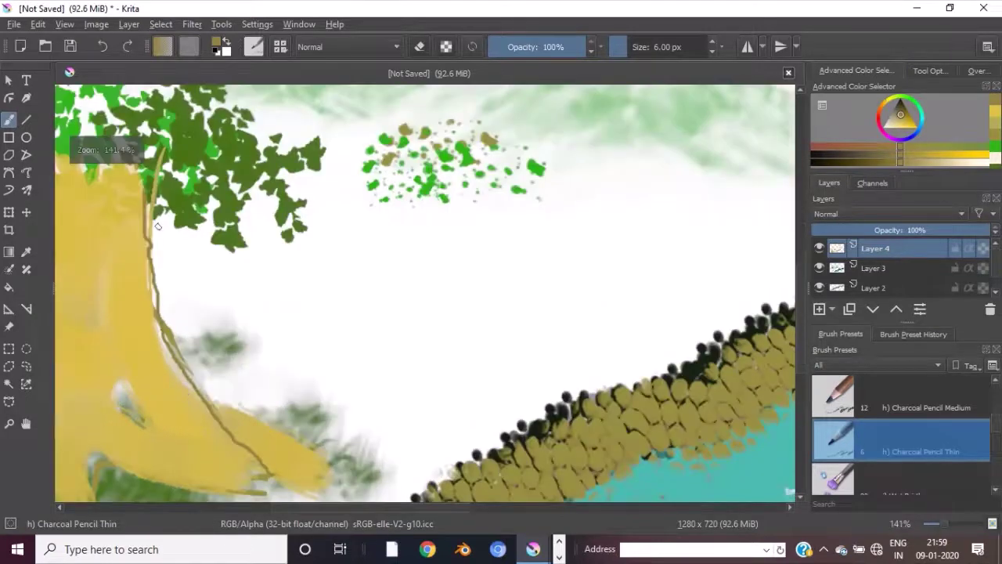
pyautogui.moveTo(145, 195)
pyautogui.mouseDown()
pyautogui.moveTo(163, 338)
pyautogui.moveTo(190, 388)
pyautogui.moveTo(236, 435)
pyautogui.moveTo(328, 499)
pyautogui.moveTo(238, 454)
pyautogui.mouseUp()
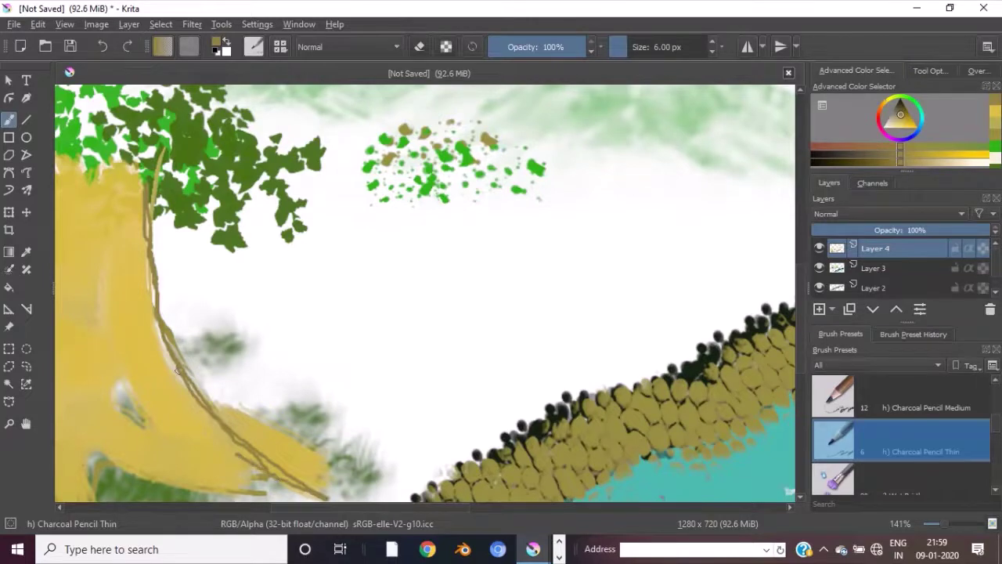
# Outline the trunk's left edge and left roots, and add crease lines on the right root with Charcoal Pencil Thin.
pyautogui.scroll(-2, 192, 383)
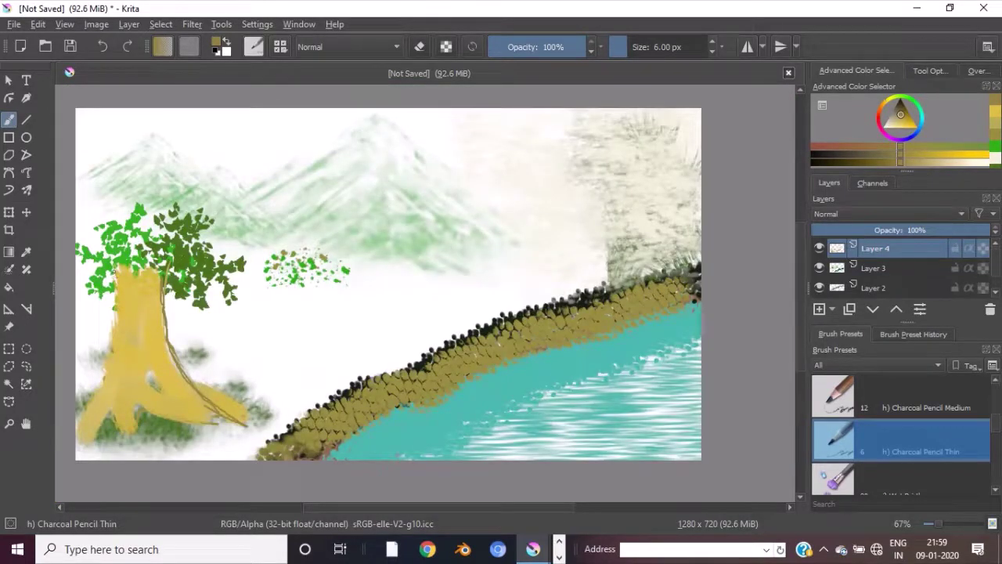
pyautogui.moveTo(115, 354); pyautogui.dragTo(76, 440)
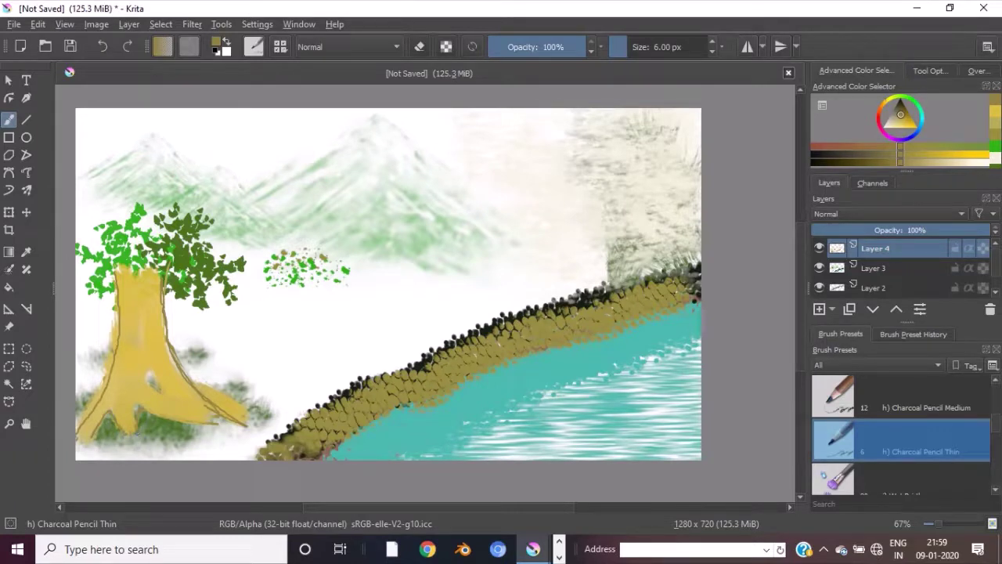
pyautogui.moveTo(188, 414); pyautogui.dragTo(245, 428)
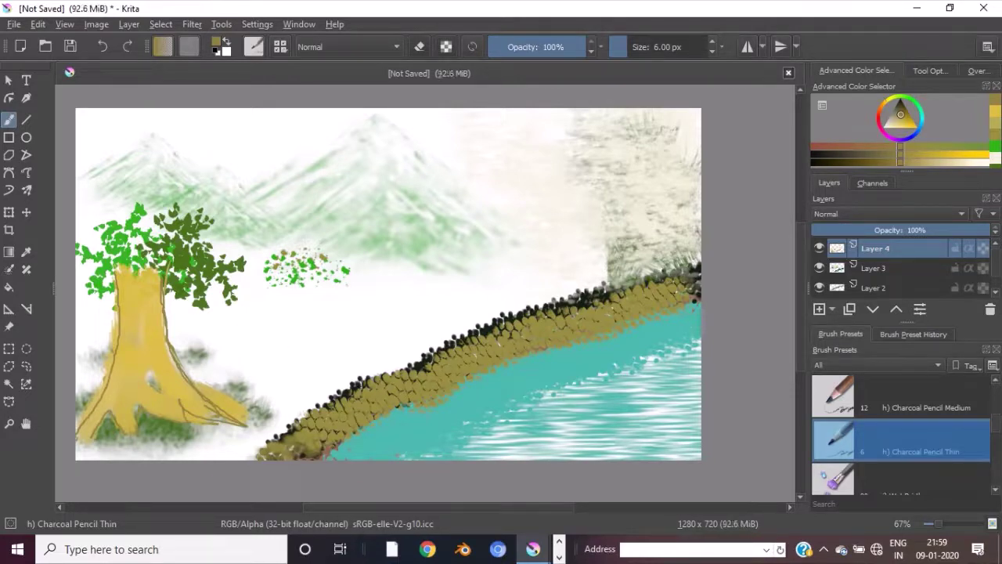
# Reinforce both trunk edges with dark olive strokes using the Charcoal Pencil Medium brush at 12 px.
pyautogui.click(903, 404)
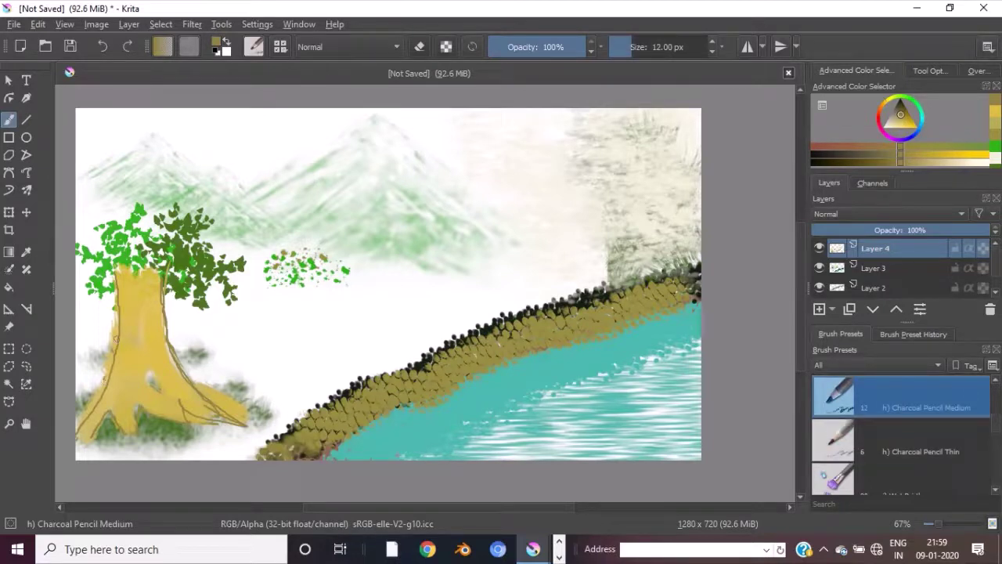
pyautogui.moveTo(117, 271)
pyautogui.mouseDown()
pyautogui.moveTo(114, 345)
pyautogui.moveTo(77, 431)
pyautogui.mouseUp()
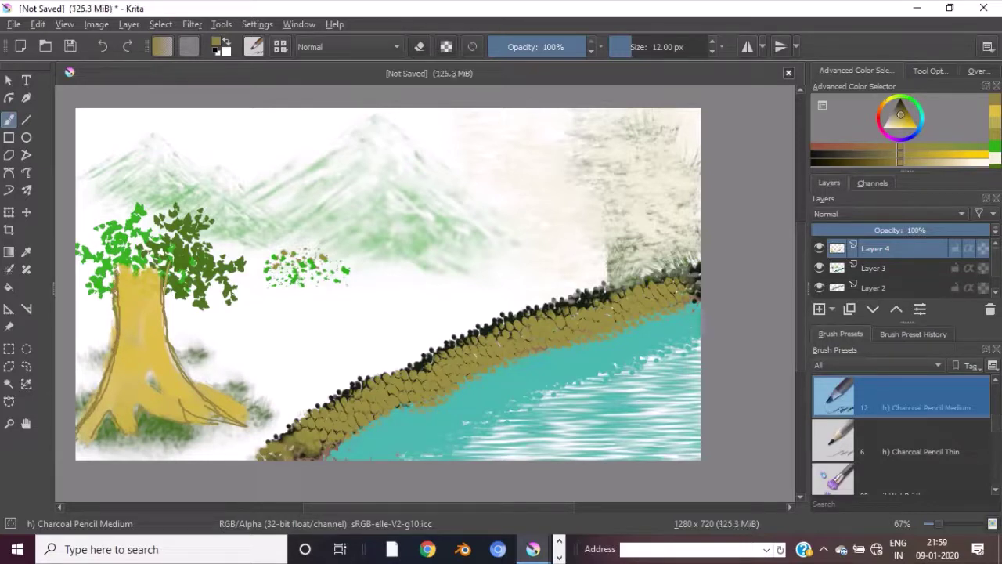
pyautogui.moveTo(114, 311); pyautogui.dragTo(98, 394)
pyautogui.moveTo(161, 289)
pyautogui.mouseDown()
pyautogui.moveTo(166, 351)
pyautogui.moveTo(205, 409)
pyautogui.mouseUp()
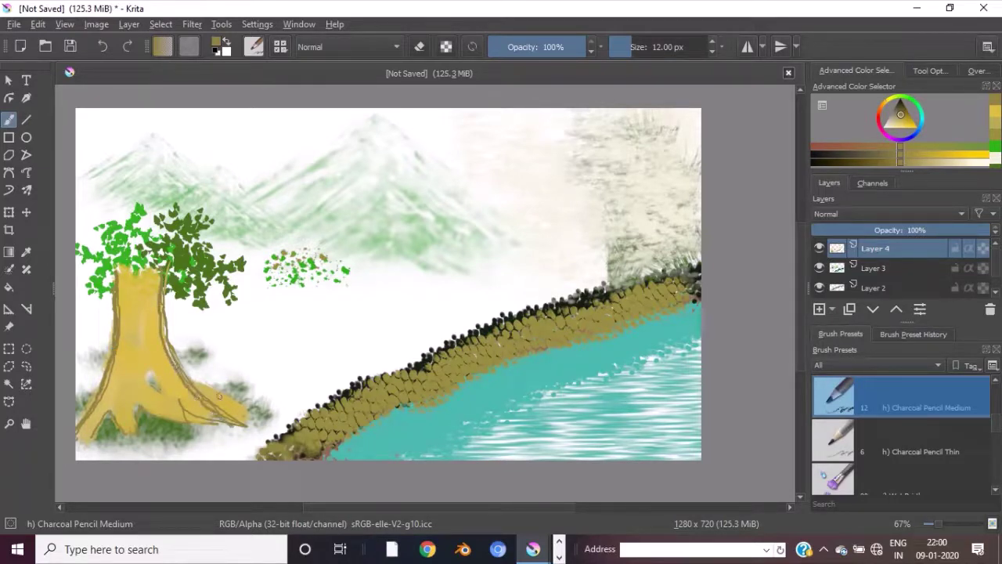
# Paint thick brown contours along both trunk edges down to the roots with the Charcoal pencil large brush at 32 px.
pyautogui.scroll(2, 850, 402)
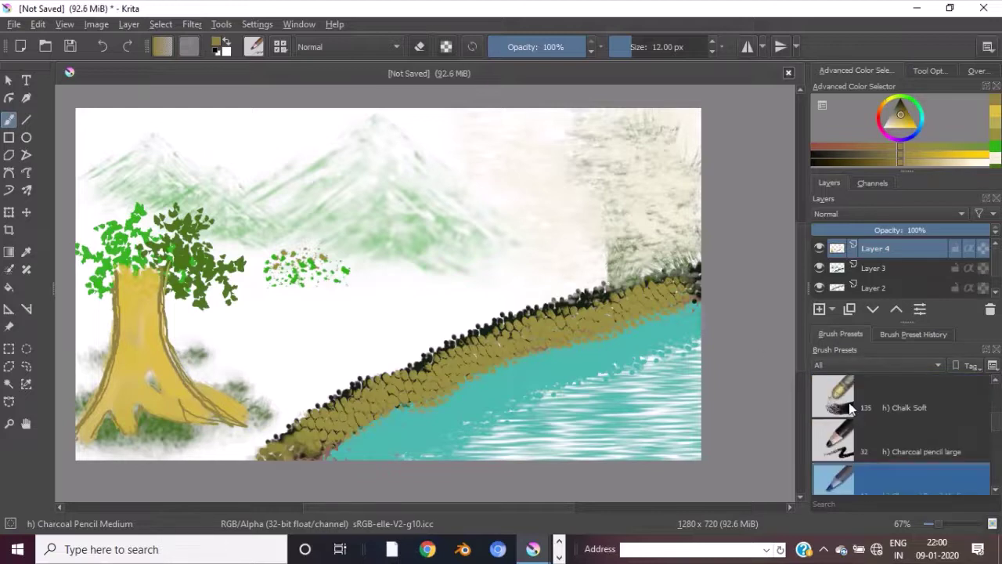
pyautogui.click(892, 431)
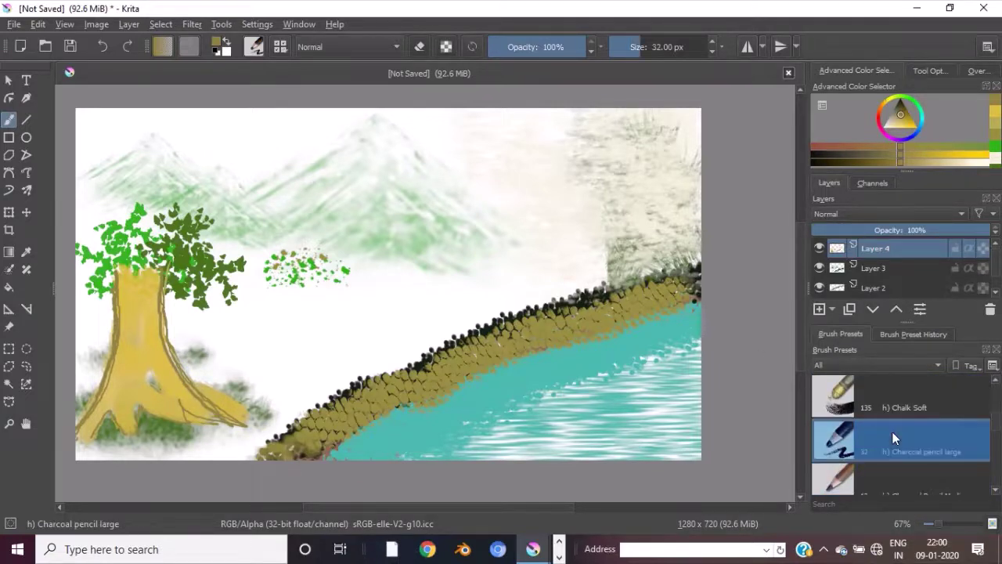
pyautogui.click(907, 114)
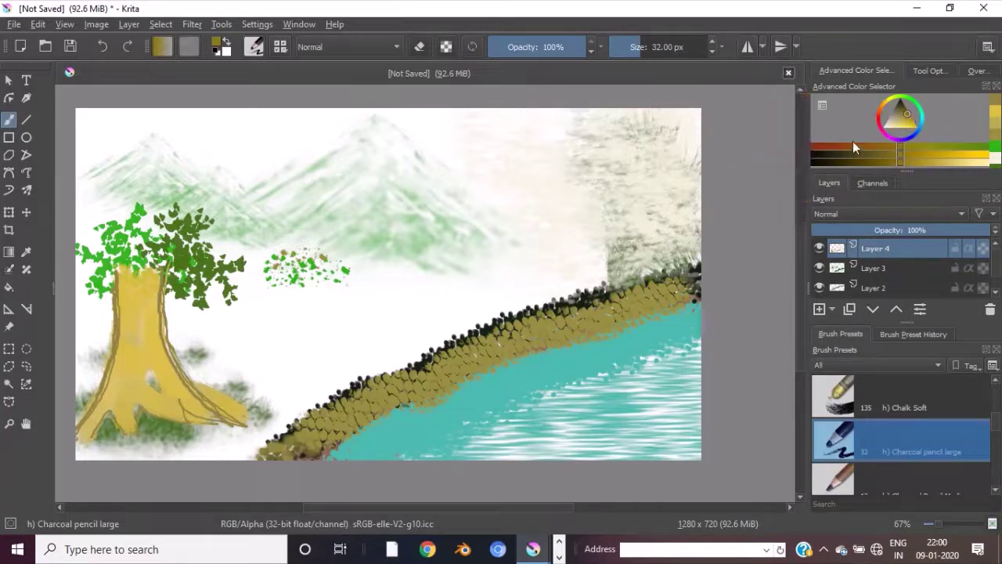
pyautogui.click(900, 115)
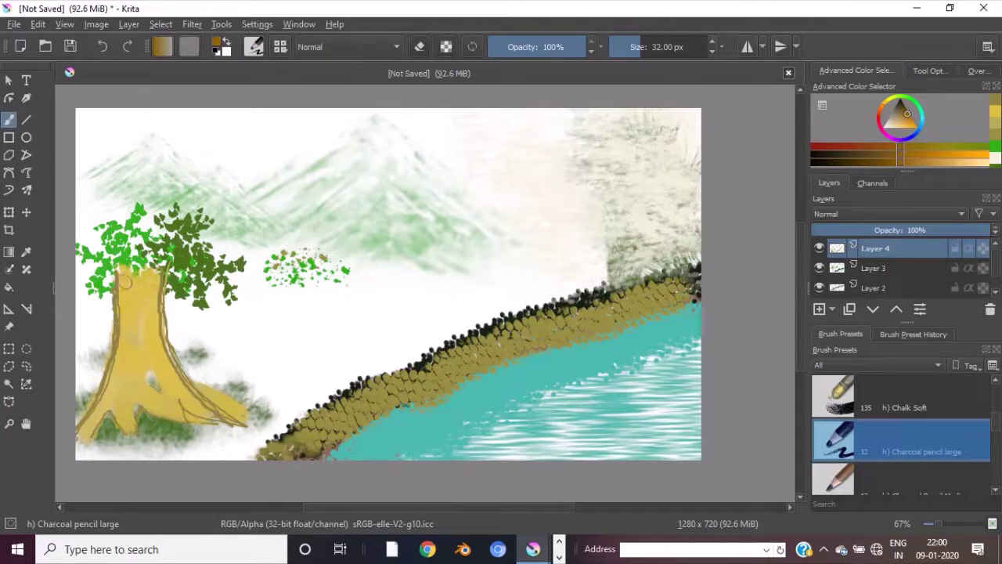
pyautogui.moveTo(113, 264)
pyautogui.mouseDown()
pyautogui.moveTo(112, 335)
pyautogui.moveTo(78, 432)
pyautogui.mouseUp()
pyautogui.moveTo(171, 266)
pyautogui.mouseDown()
pyautogui.moveTo(153, 318)
pyautogui.moveTo(164, 294)
pyautogui.moveTo(184, 403)
pyautogui.moveTo(218, 420)
pyautogui.moveTo(243, 410)
pyautogui.mouseUp()
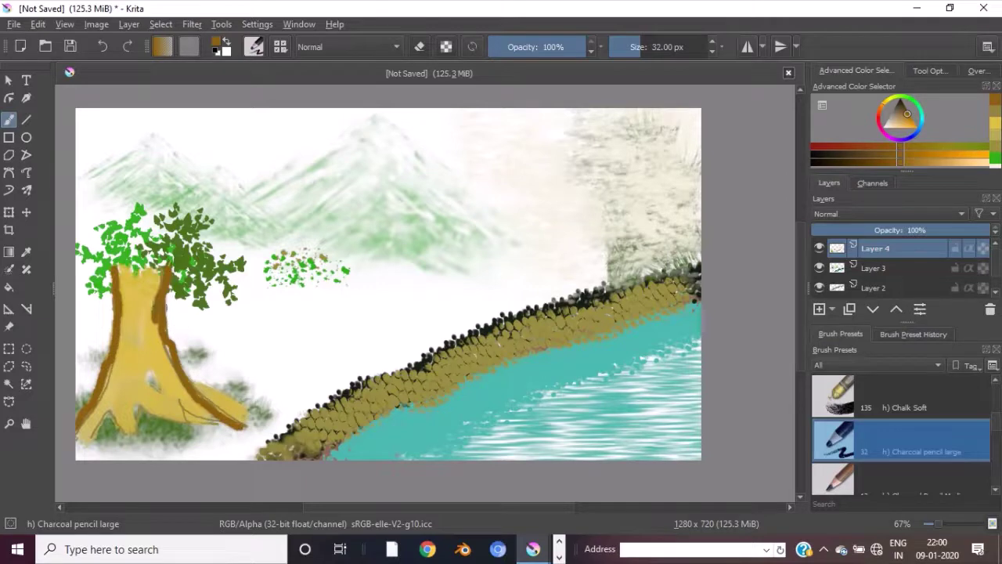
# Extend the brown right contour up into the foliage and draw forked branches spreading from the trunk's top among the leaves.
pyautogui.moveTo(174, 352); pyautogui.dragTo(172, 239)
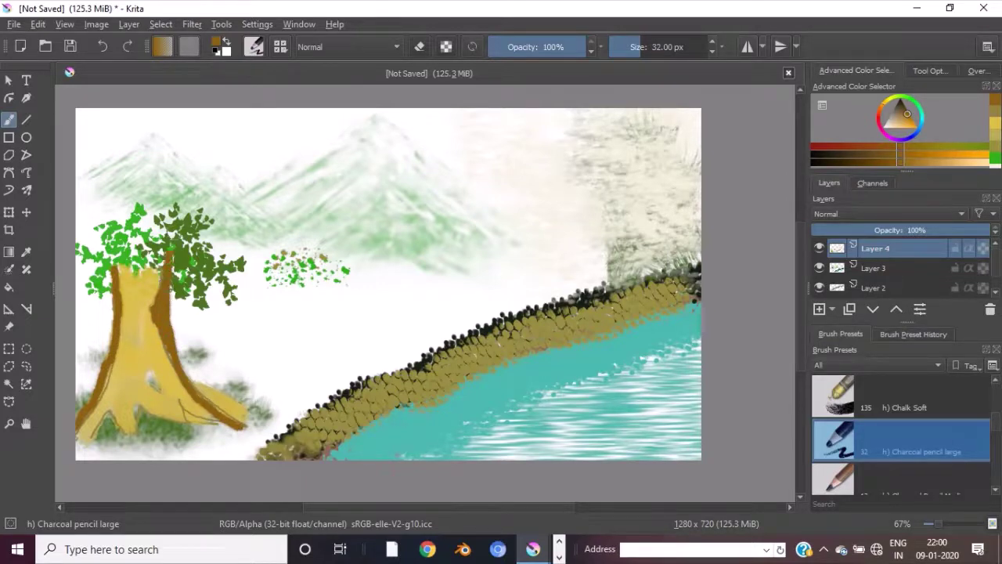
pyautogui.moveTo(152, 275)
pyautogui.mouseDown()
pyautogui.moveTo(145, 252)
pyautogui.moveTo(158, 231)
pyautogui.moveTo(198, 232)
pyautogui.mouseUp()
pyautogui.moveTo(129, 251); pyautogui.dragTo(86, 240)
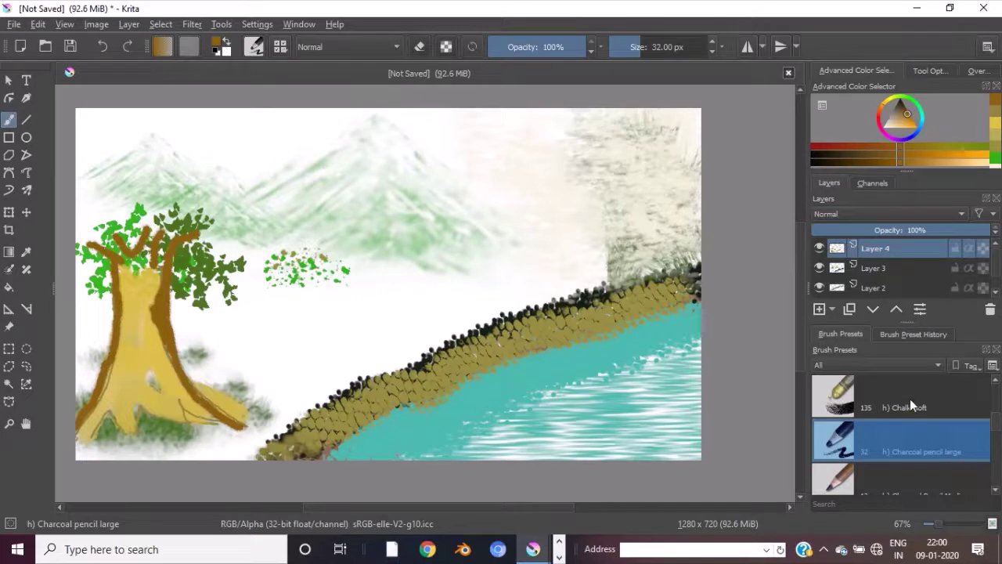
# Shade the upper trunk brown, then lighter brown down through the right root, with the Chalk Soft brush at 135 px.
pyautogui.click(910, 400)
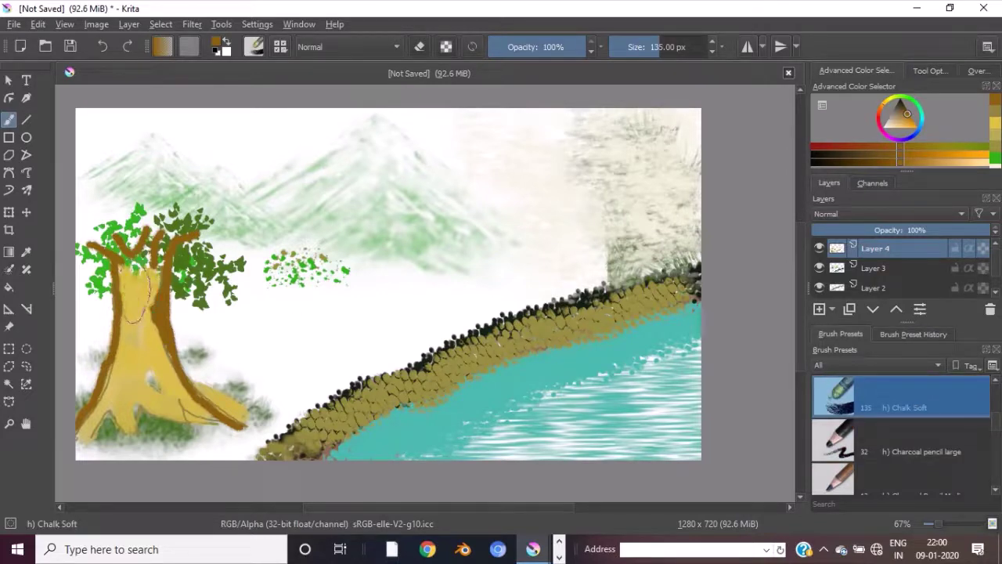
pyautogui.moveTo(147, 267); pyautogui.dragTo(139, 329)
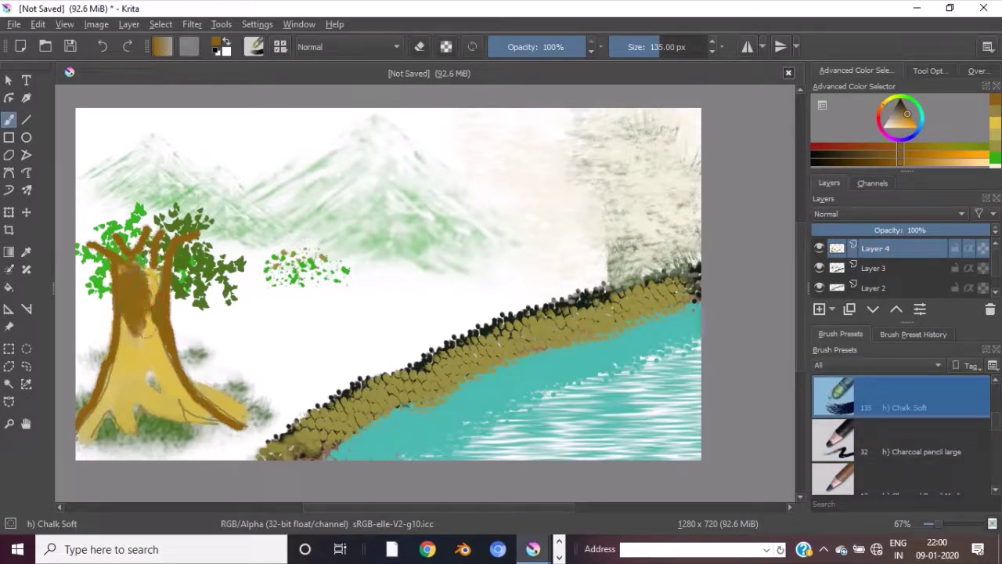
pyautogui.click(926, 155)
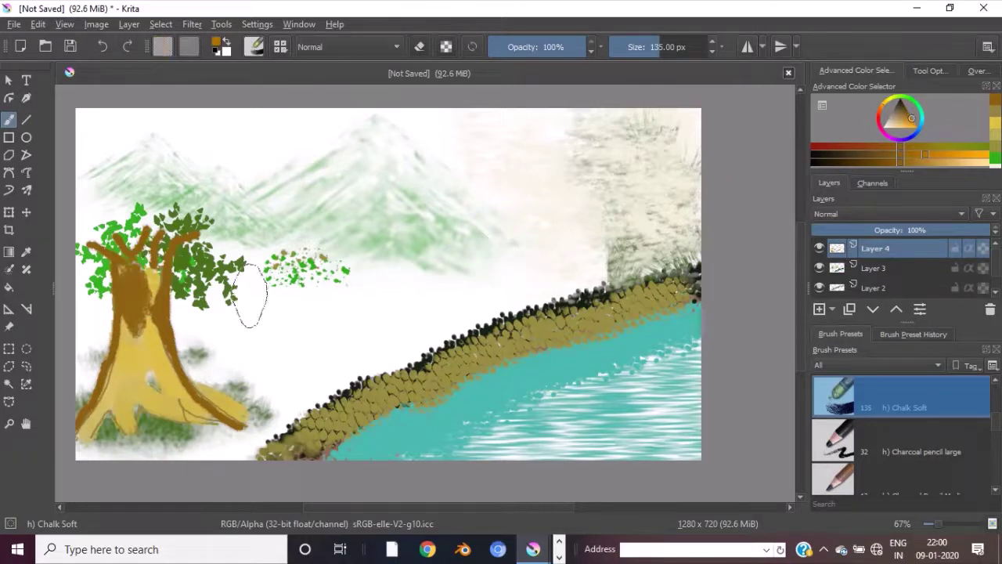
pyautogui.click(901, 117)
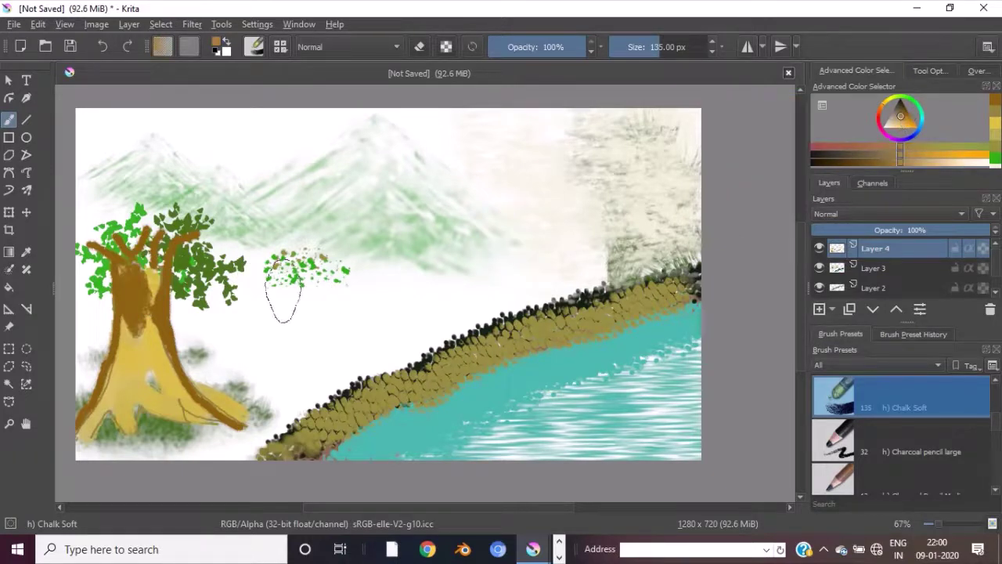
pyautogui.moveTo(145, 262)
pyautogui.mouseDown()
pyautogui.moveTo(143, 352)
pyautogui.moveTo(160, 387)
pyautogui.mouseUp()
pyautogui.moveTo(148, 353); pyautogui.dragTo(207, 454)
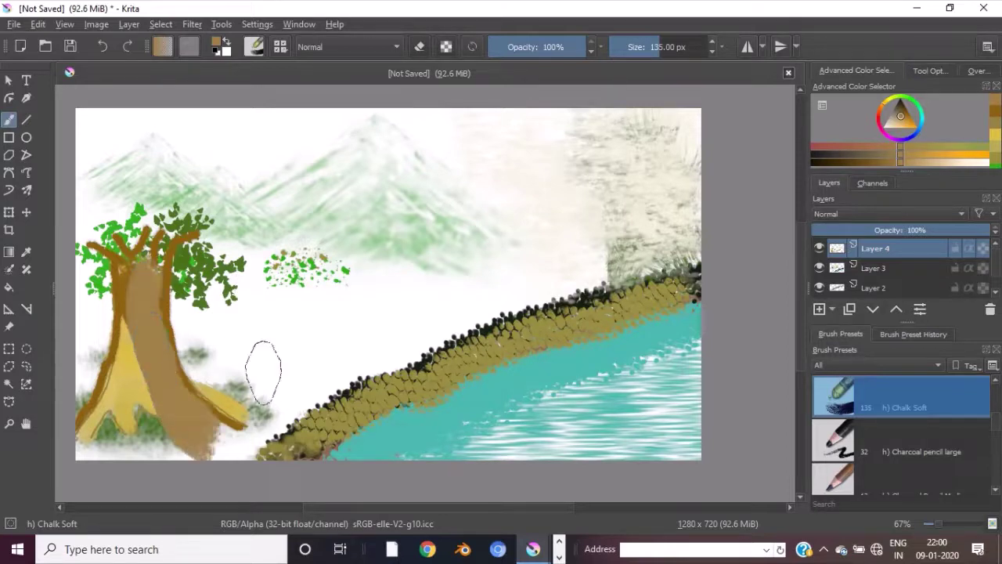
# Cover the trunk and roots in golden orange using the Chalk Grainy brush at 90 px.
pyautogui.click(908, 124)
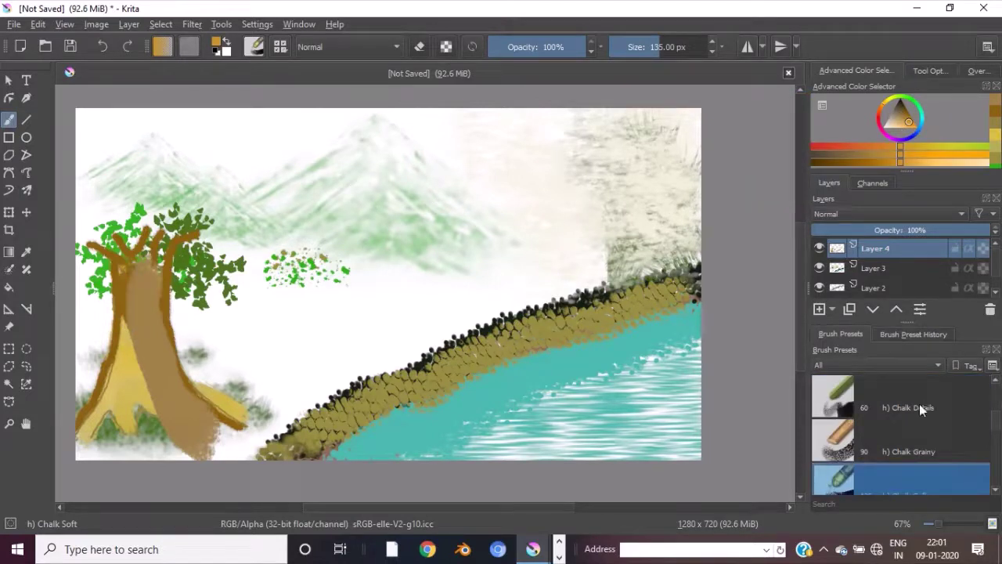
pyautogui.click(889, 446)
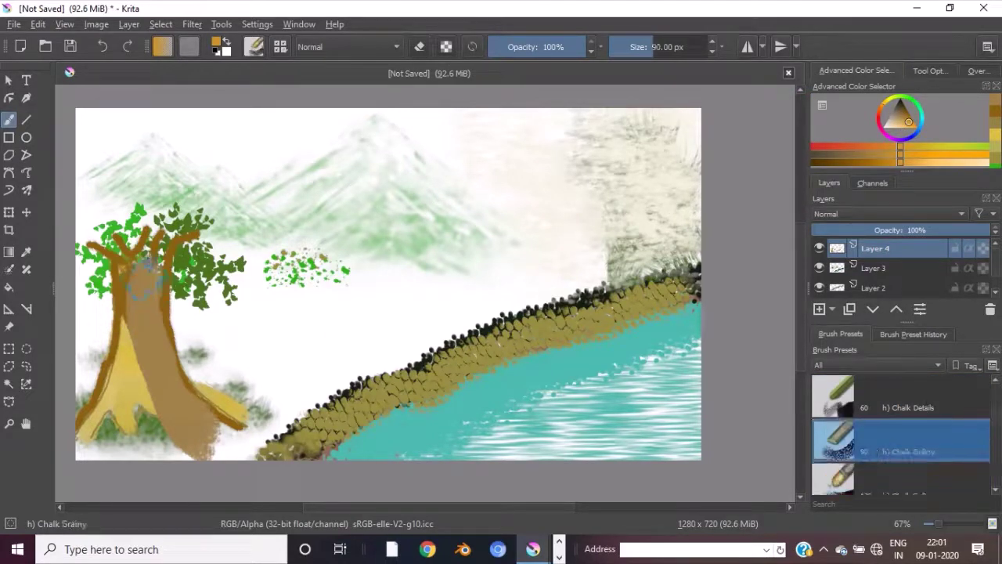
pyautogui.moveTo(146, 250)
pyautogui.mouseDown()
pyautogui.moveTo(155, 344)
pyautogui.moveTo(182, 396)
pyautogui.moveTo(225, 427)
pyautogui.mouseUp()
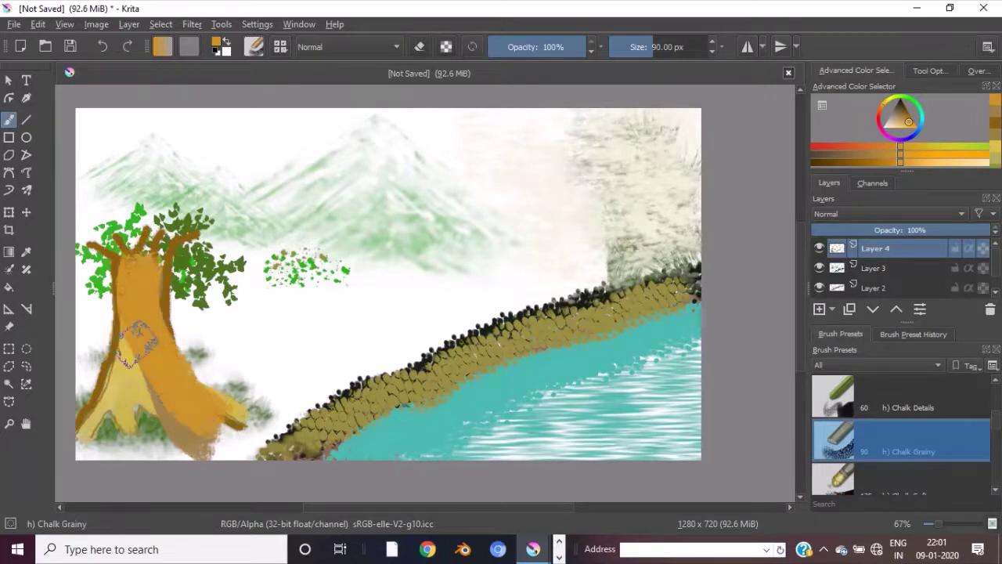
pyautogui.moveTo(139, 341); pyautogui.dragTo(86, 439)
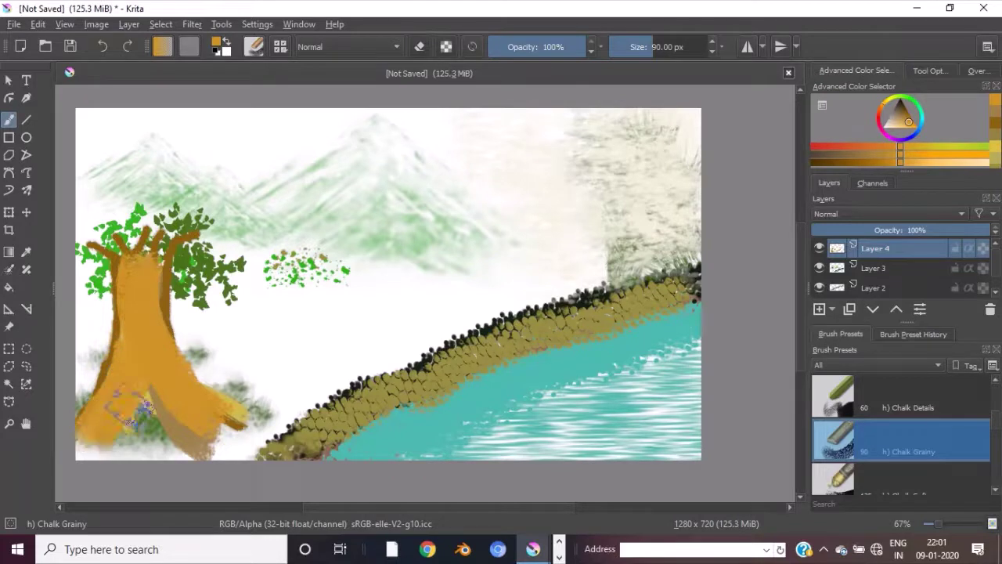
pyautogui.moveTo(140, 392)
pyautogui.mouseDown()
pyautogui.moveTo(149, 424)
pyautogui.moveTo(153, 398)
pyautogui.moveTo(184, 446)
pyautogui.moveTo(184, 428)
pyautogui.moveTo(223, 419)
pyautogui.mouseUp()
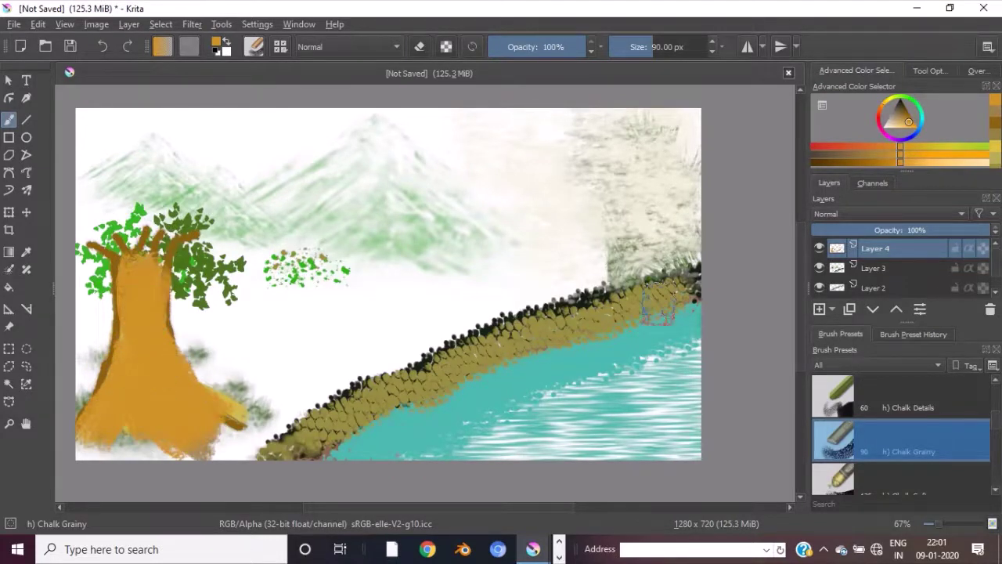
# Paint golden orange over the trunk's top and right-hand branches with the Dry Textured Creases brush at 110 px.
pyautogui.scroll(2, 925, 396)
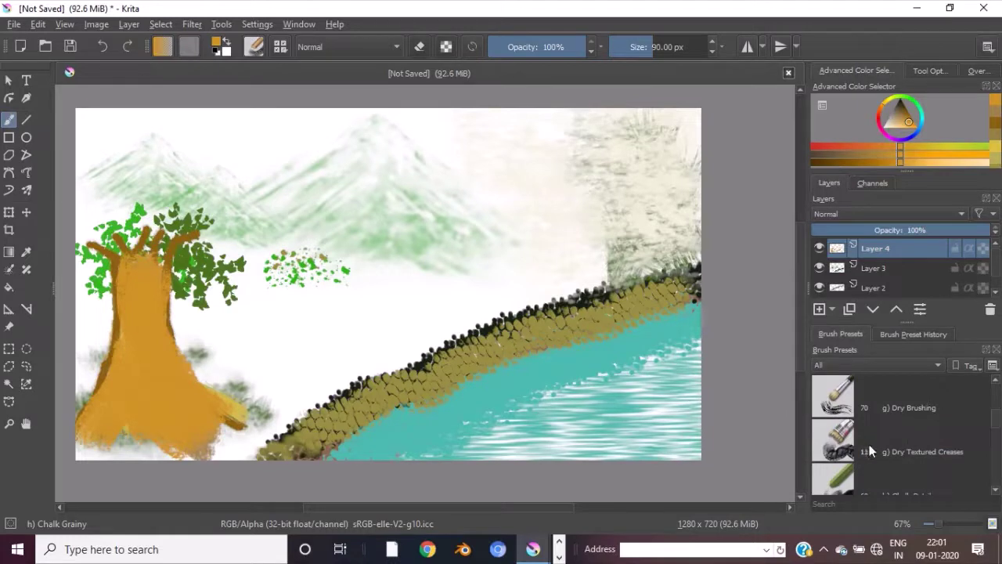
pyautogui.click(902, 447)
pyautogui.moveTo(148, 266)
pyautogui.mouseDown()
pyautogui.moveTo(153, 234)
pyautogui.moveTo(180, 243)
pyautogui.mouseUp()
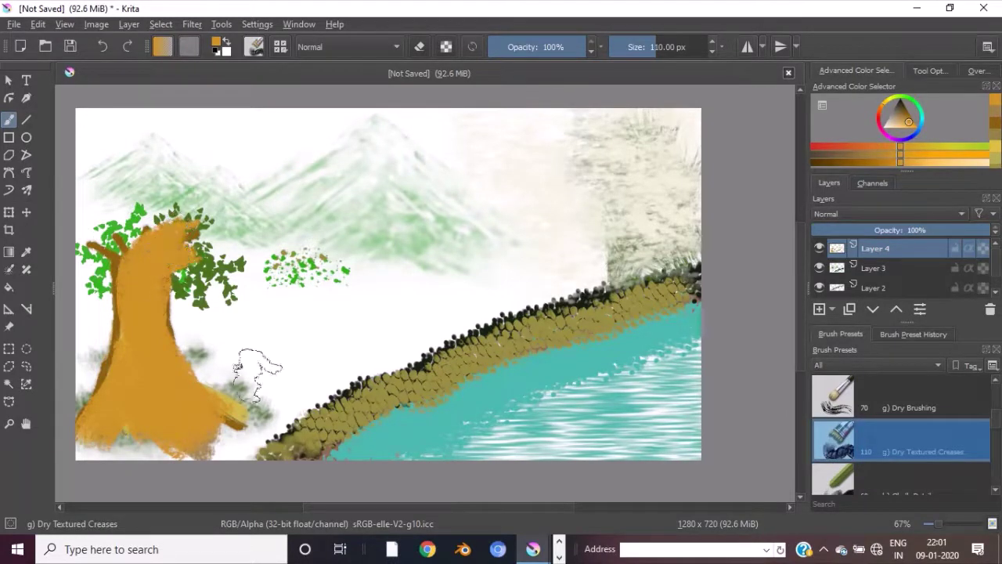
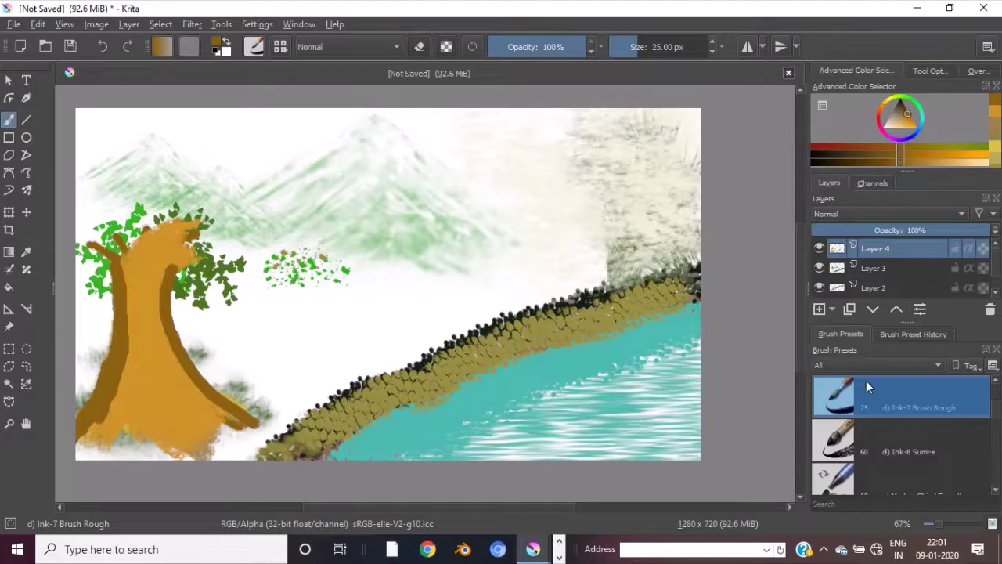
# Draw brown bark and root lines on the trunk and a branch outline extending right with the Ink-4 Pen Rough brush at 7 px.
pyautogui.scroll(2, 866, 383)
pyautogui.click(837, 443)
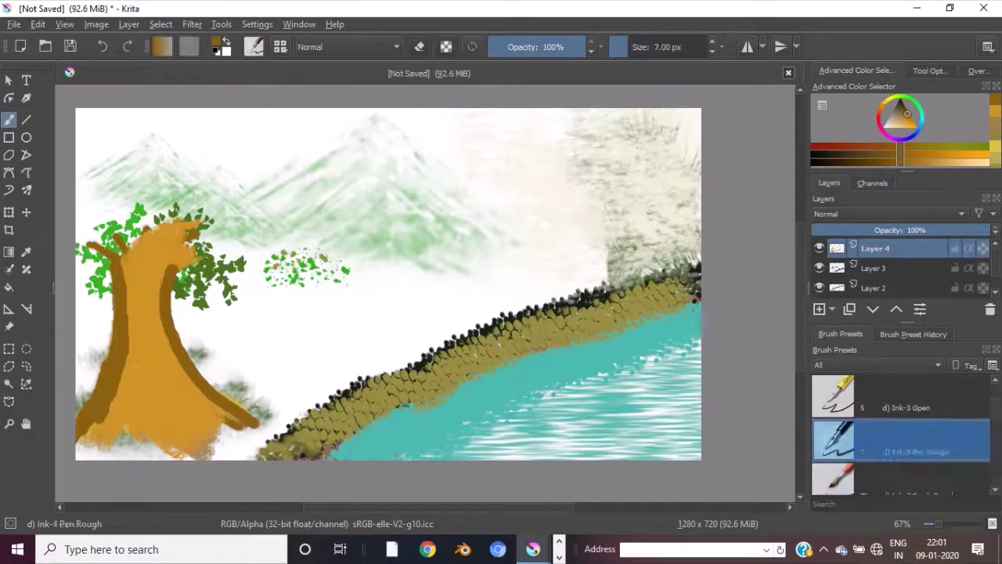
pyautogui.moveTo(153, 274); pyautogui.dragTo(153, 304)
pyautogui.moveTo(136, 378); pyautogui.dragTo(119, 424)
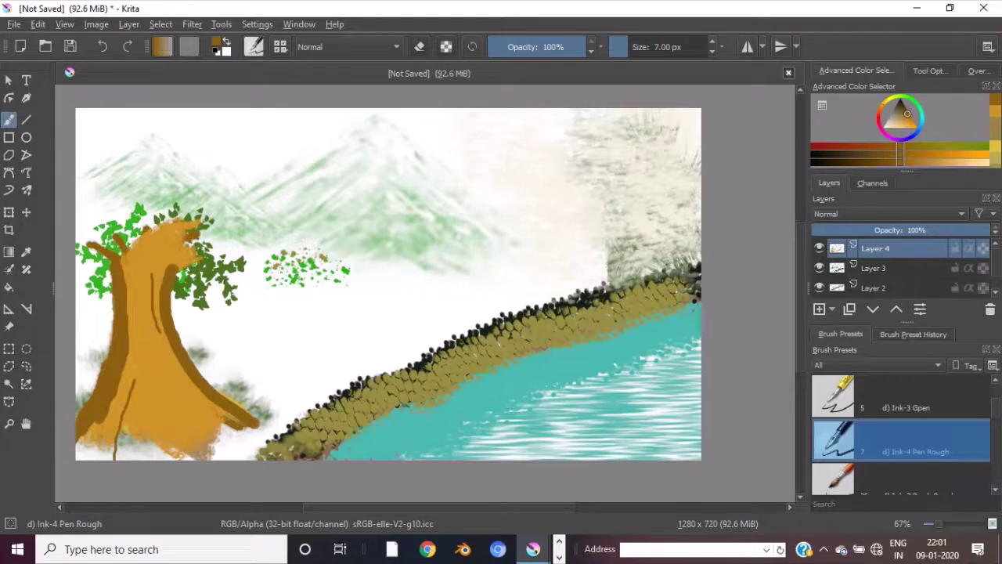
pyautogui.moveTo(175, 405); pyautogui.dragTo(249, 439)
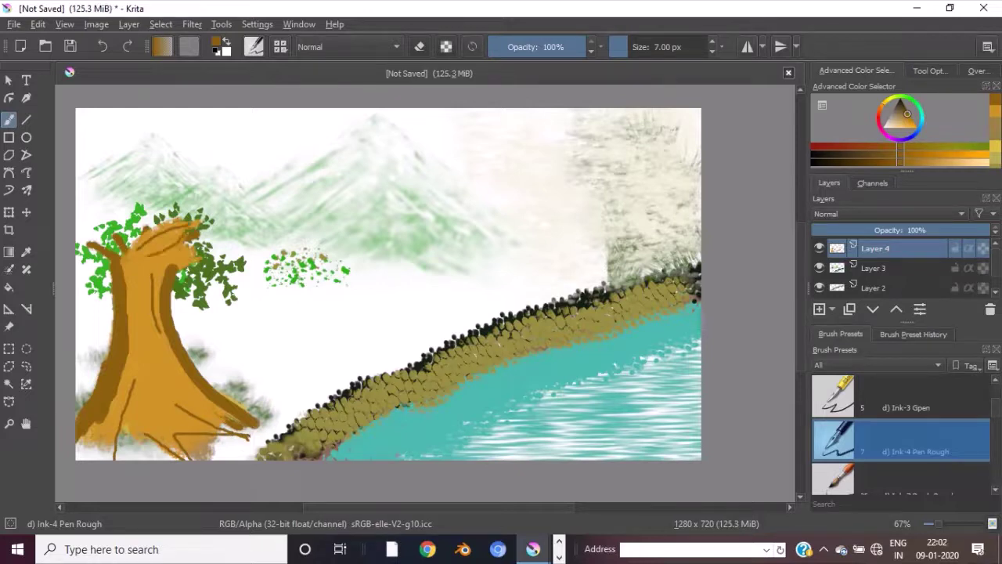
pyautogui.moveTo(182, 242); pyautogui.dragTo(264, 241)
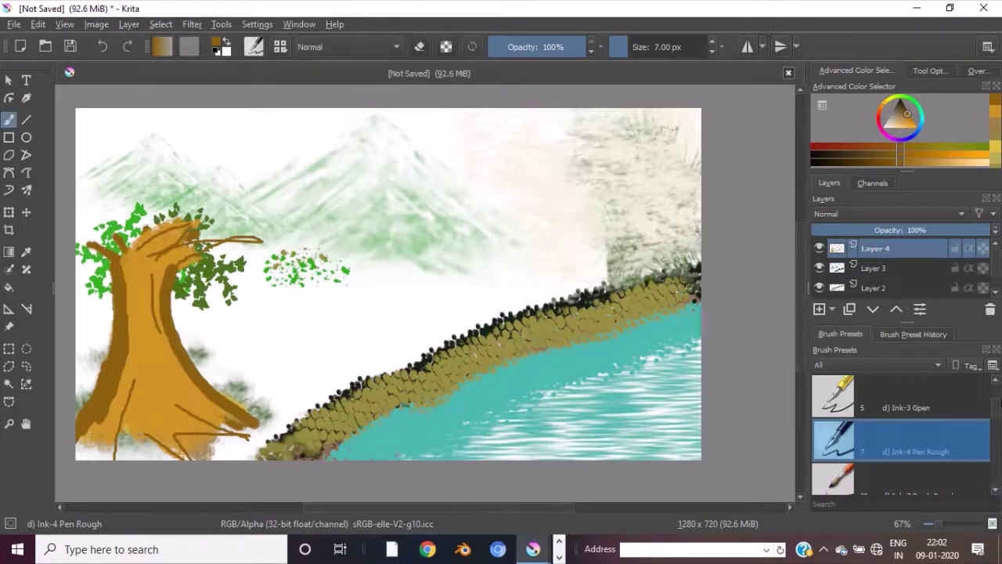
# Shade the middle of the trunk and its right side brown down to the root with the Pencil-6 Quick Shade brush at 60 px.
pyautogui.click(877, 396)
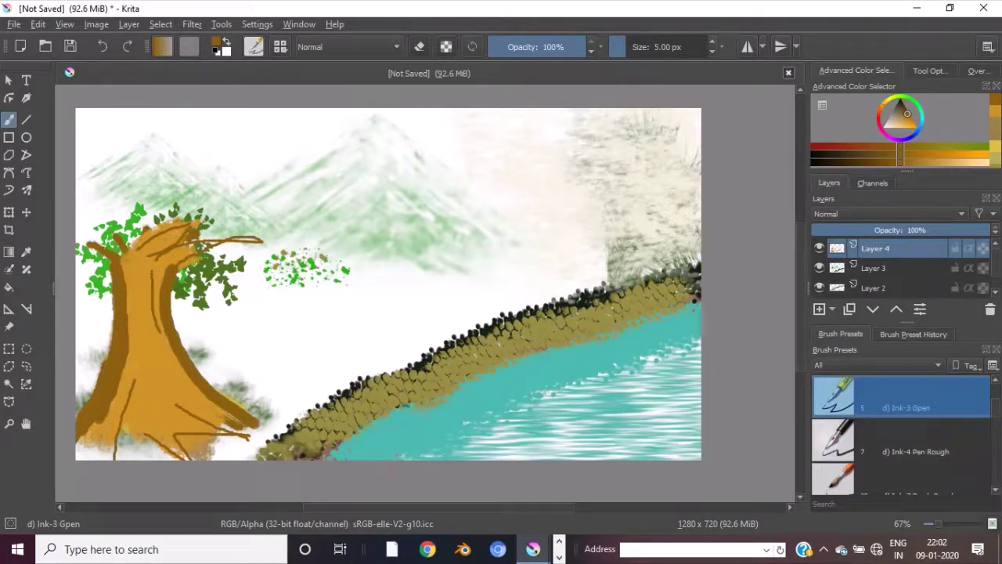
pyautogui.scroll(2, 874, 450)
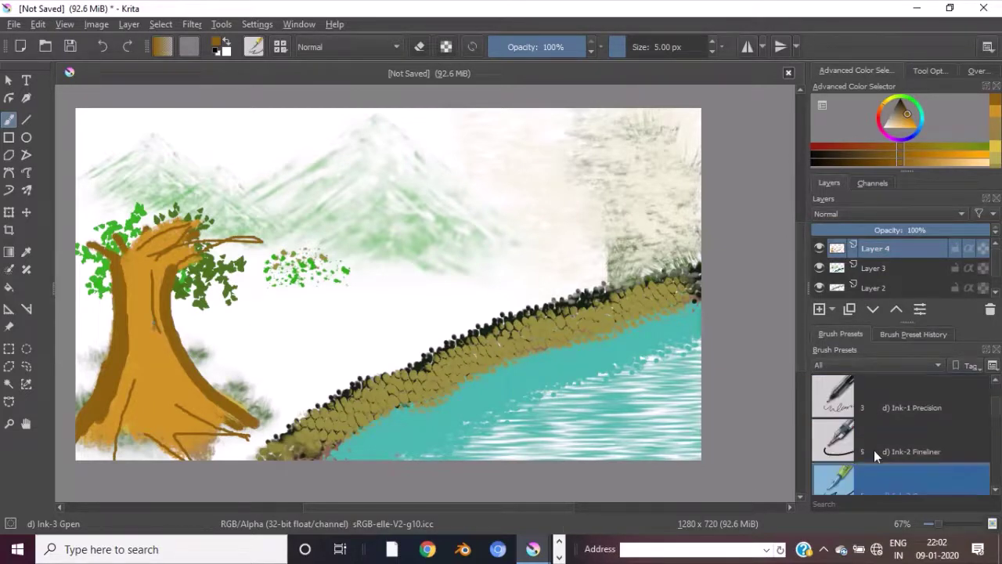
pyautogui.click(874, 452)
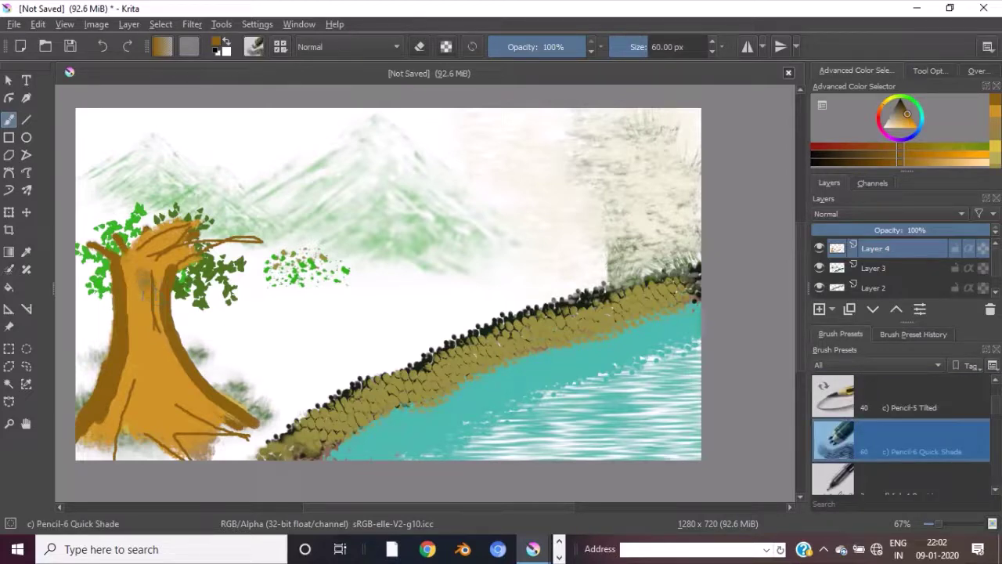
pyautogui.moveTo(148, 291); pyautogui.dragTo(162, 360)
pyautogui.moveTo(133, 259)
pyautogui.mouseDown()
pyautogui.moveTo(142, 335)
pyautogui.moveTo(166, 391)
pyautogui.mouseUp()
pyautogui.moveTo(141, 263)
pyautogui.mouseDown()
pyautogui.moveTo(157, 280)
pyautogui.moveTo(163, 350)
pyautogui.moveTo(188, 404)
pyautogui.mouseUp()
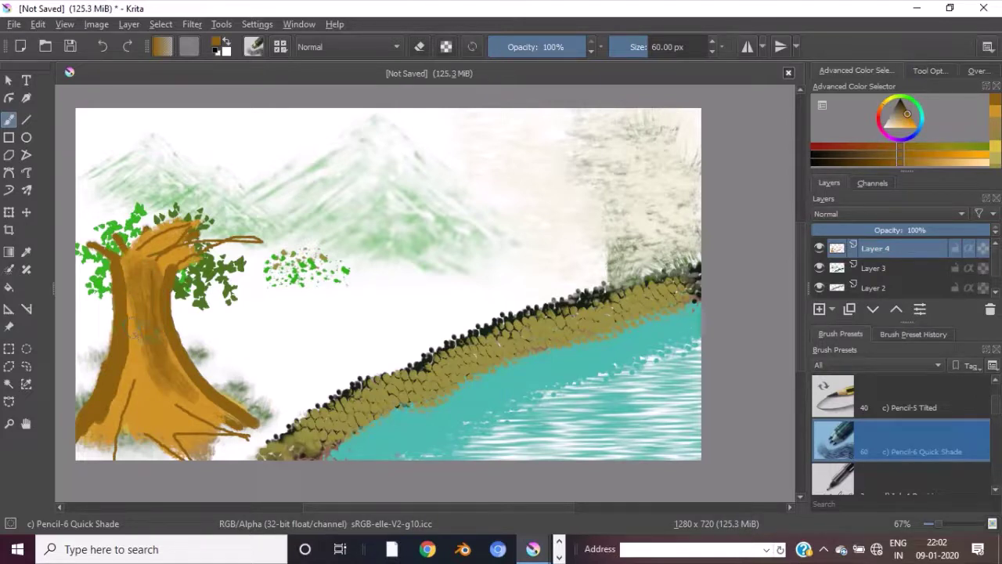
pyautogui.moveTo(168, 352); pyautogui.dragTo(220, 412)
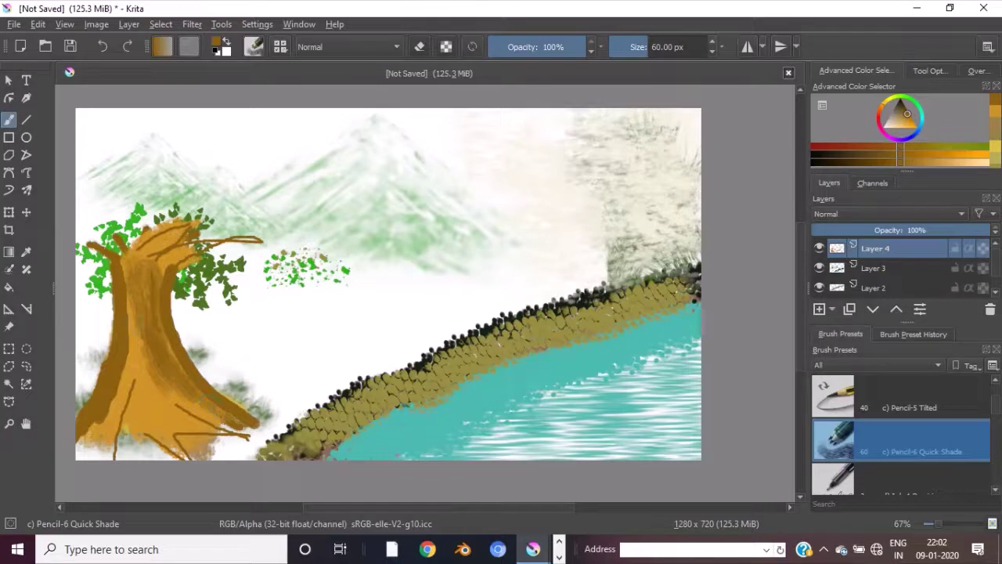
# Extend the brown shading over the trunk's left side, the roots and the top beneath the branches.
pyautogui.moveTo(141, 315); pyautogui.dragTo(122, 430)
pyautogui.moveTo(135, 359)
pyautogui.mouseDown()
pyautogui.moveTo(86, 456)
pyautogui.moveTo(91, 427)
pyautogui.moveTo(117, 438)
pyautogui.moveTo(108, 461)
pyautogui.moveTo(139, 407)
pyautogui.moveTo(155, 444)
pyautogui.moveTo(186, 401)
pyautogui.moveTo(249, 432)
pyautogui.moveTo(199, 404)
pyautogui.mouseUp()
pyautogui.moveTo(132, 258); pyautogui.dragTo(130, 300)
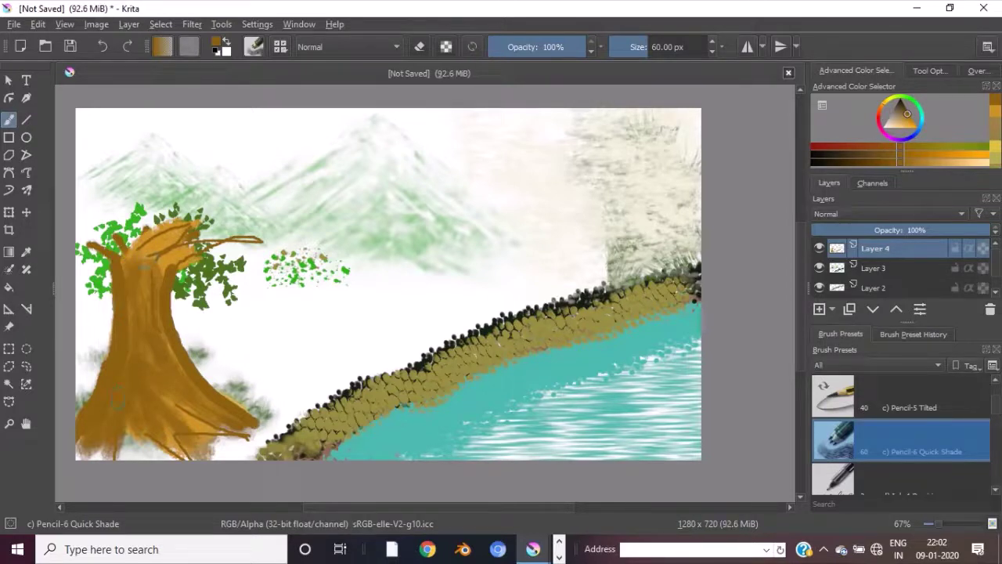
pyautogui.moveTo(141, 265)
pyautogui.mouseDown()
pyautogui.moveTo(181, 233)
pyautogui.moveTo(155, 279)
pyautogui.mouseUp()
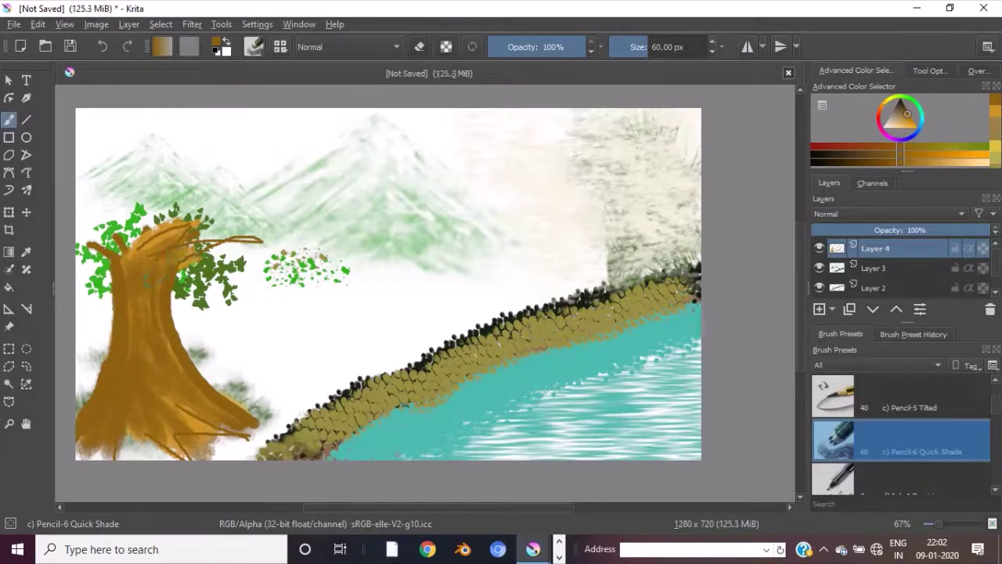
pyautogui.moveTo(197, 245); pyautogui.dragTo(174, 260)
# Stamp a full crown of medium green foliage over the branches with the Stamp Leaves brush at 165 px.
pyautogui.scroll(5, 854, 407)
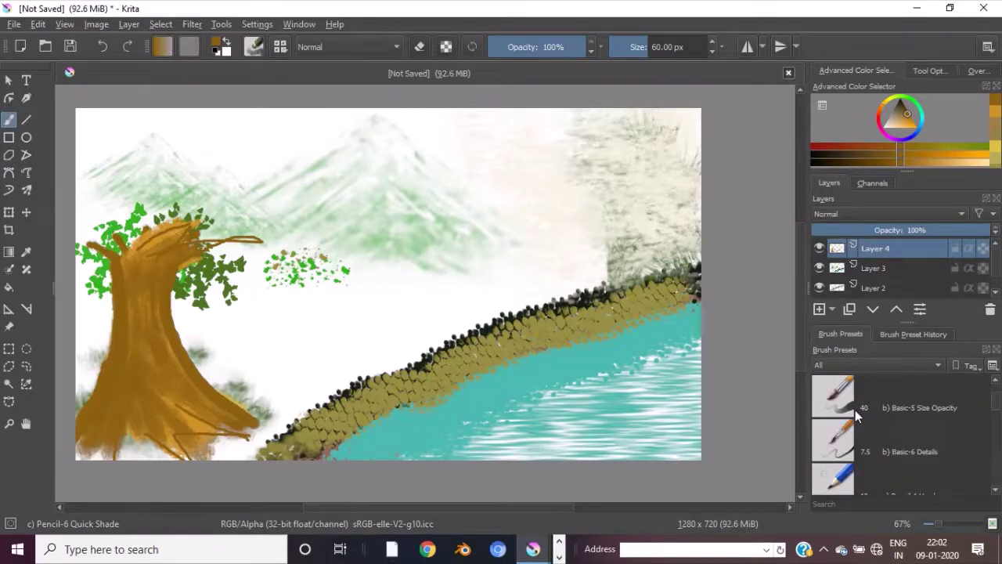
pyautogui.scroll(3, 855, 409)
pyautogui.scroll(4, 851, 455)
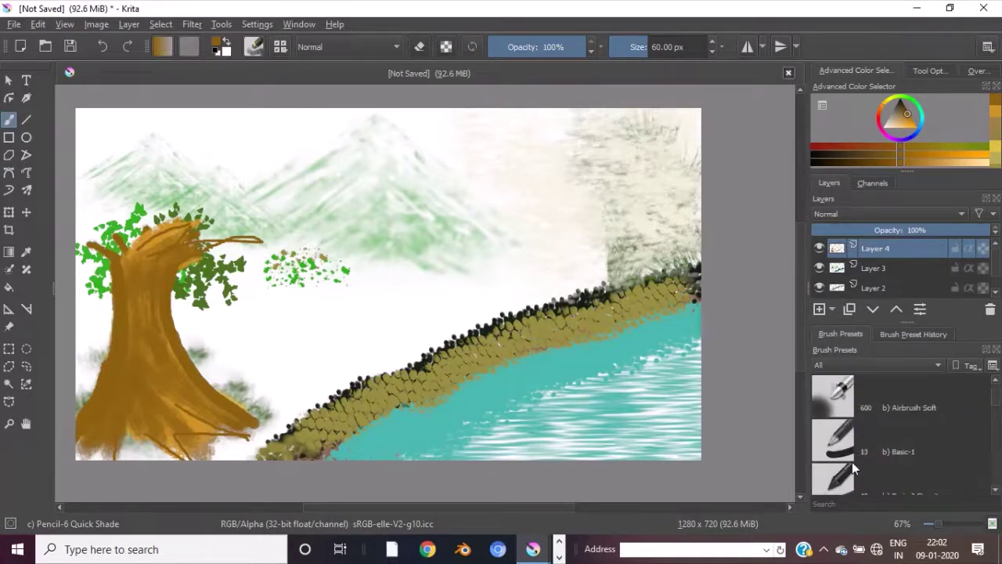
pyautogui.scroll(-3, 851, 466)
pyautogui.scroll(-10, 889, 443)
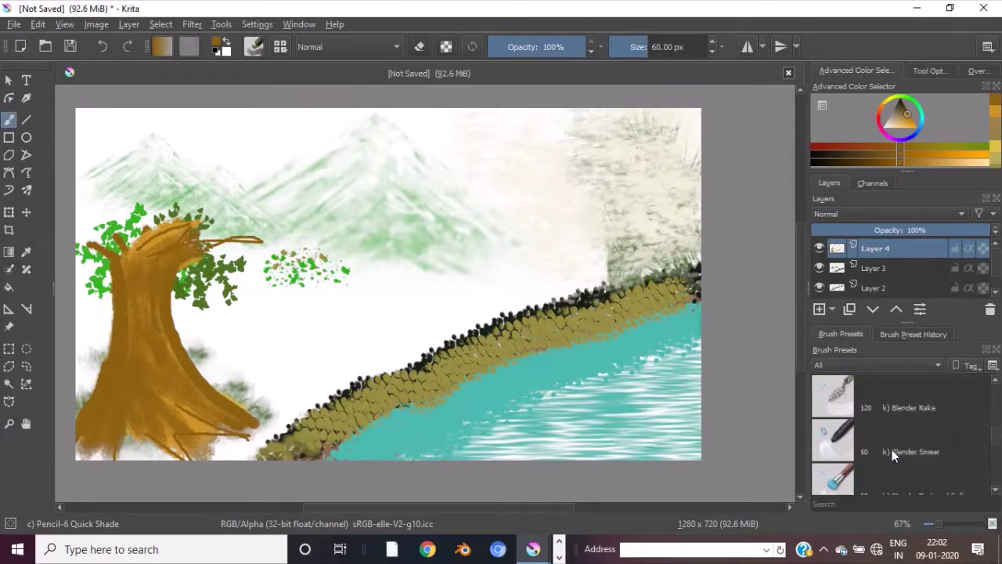
pyautogui.scroll(-15, 892, 450)
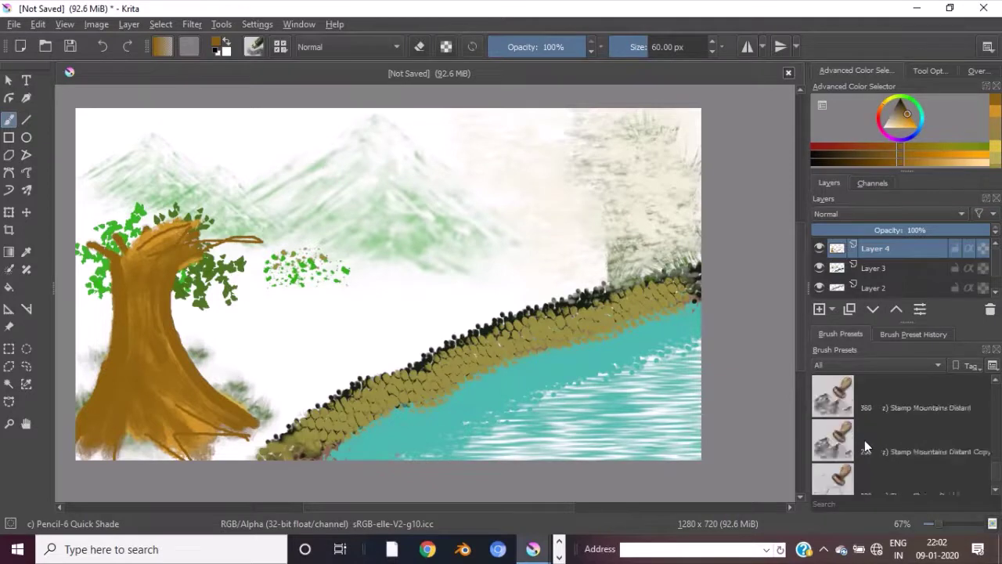
pyautogui.scroll(-3, 866, 441)
pyautogui.scroll(2, 869, 440)
pyautogui.scroll(-2, 870, 440)
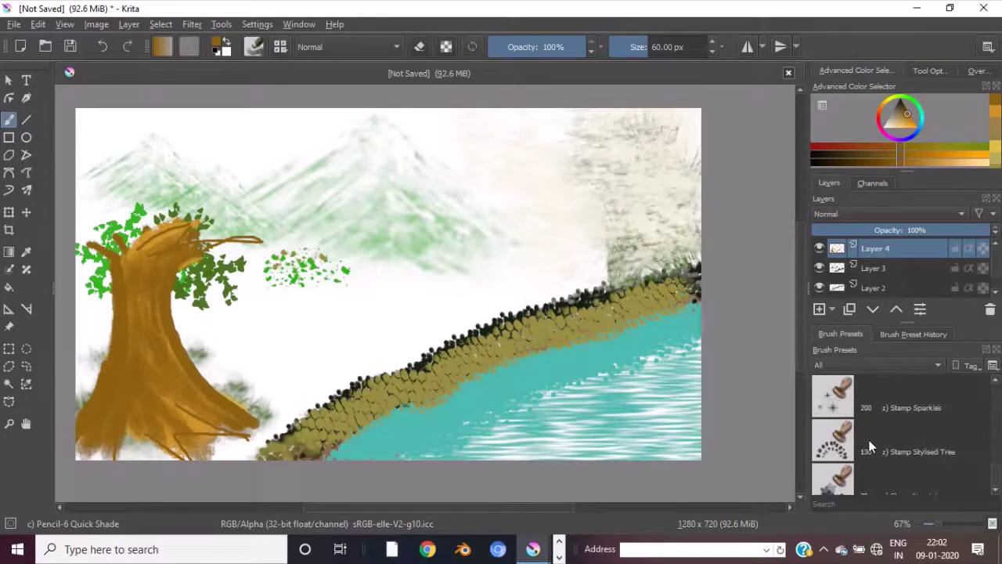
pyautogui.scroll(2, 866, 430)
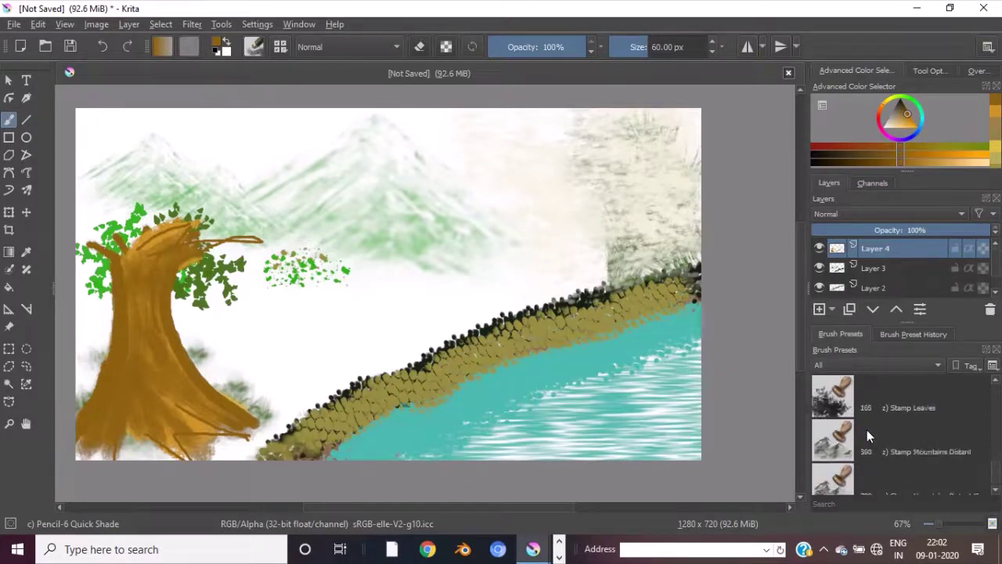
pyautogui.click(838, 397)
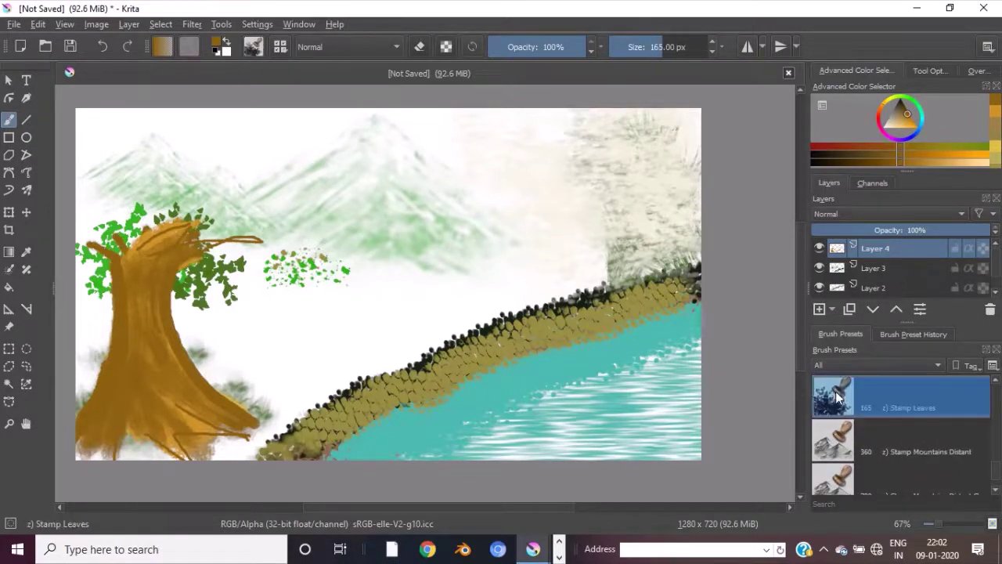
pyautogui.click(907, 101)
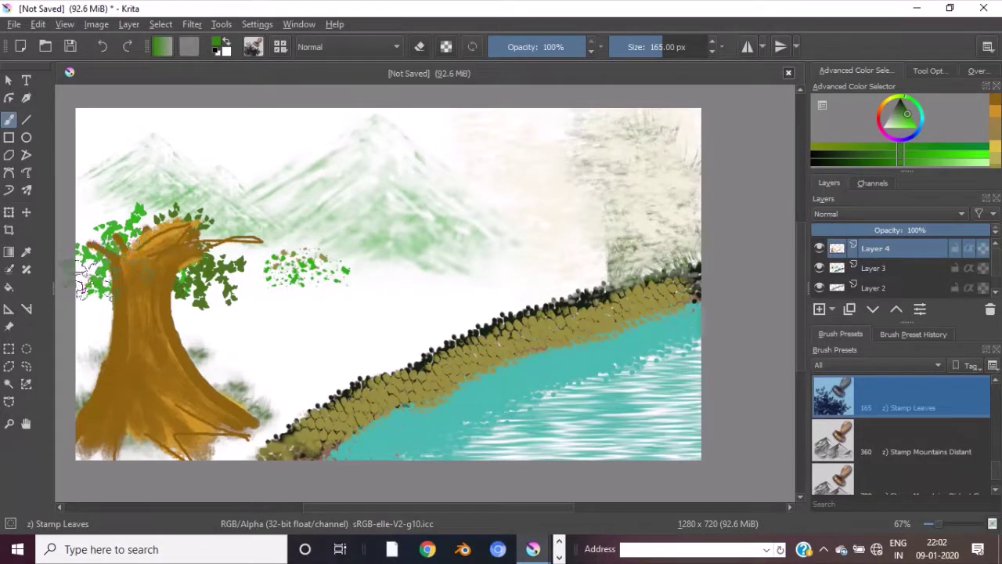
pyautogui.moveTo(94, 280); pyautogui.dragTo(97, 288)
pyautogui.moveTo(133, 244)
pyautogui.mouseDown()
pyautogui.moveTo(210, 289)
pyautogui.moveTo(245, 260)
pyautogui.moveTo(266, 286)
pyautogui.moveTo(254, 239)
pyautogui.moveTo(227, 215)
pyautogui.moveTo(131, 191)
pyautogui.moveTo(109, 192)
pyautogui.moveTo(74, 247)
pyautogui.moveTo(121, 231)
pyautogui.moveTo(145, 184)
pyautogui.moveTo(181, 155)
pyautogui.moveTo(270, 235)
pyautogui.mouseUp()
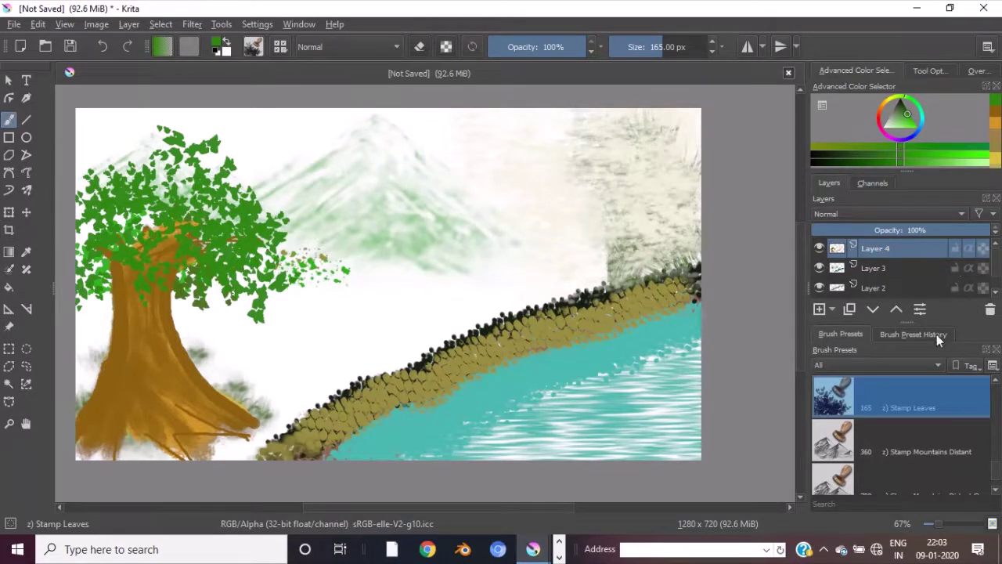
# Stamp a bright green grass patch over the lower left roots with the Stamp Grass Patch brush at 320 px.
pyautogui.scroll(2, 918, 393)
pyautogui.scroll(1, 878, 441)
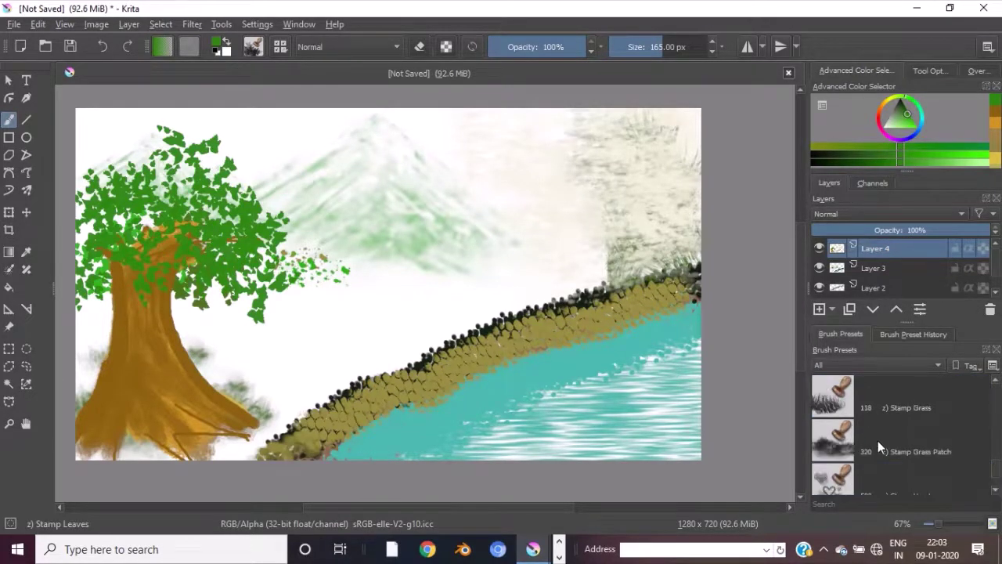
pyautogui.click(850, 444)
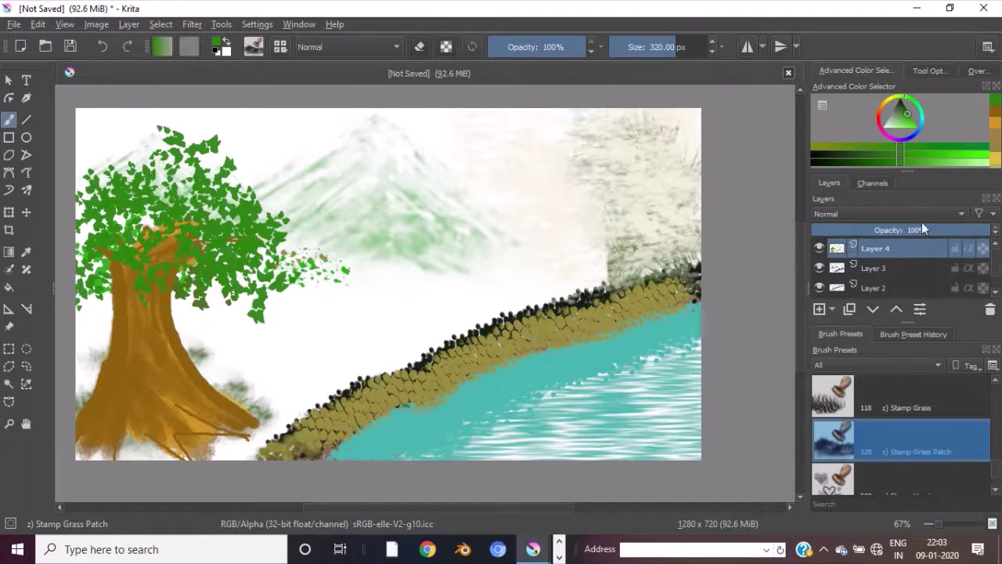
pyautogui.click(916, 151)
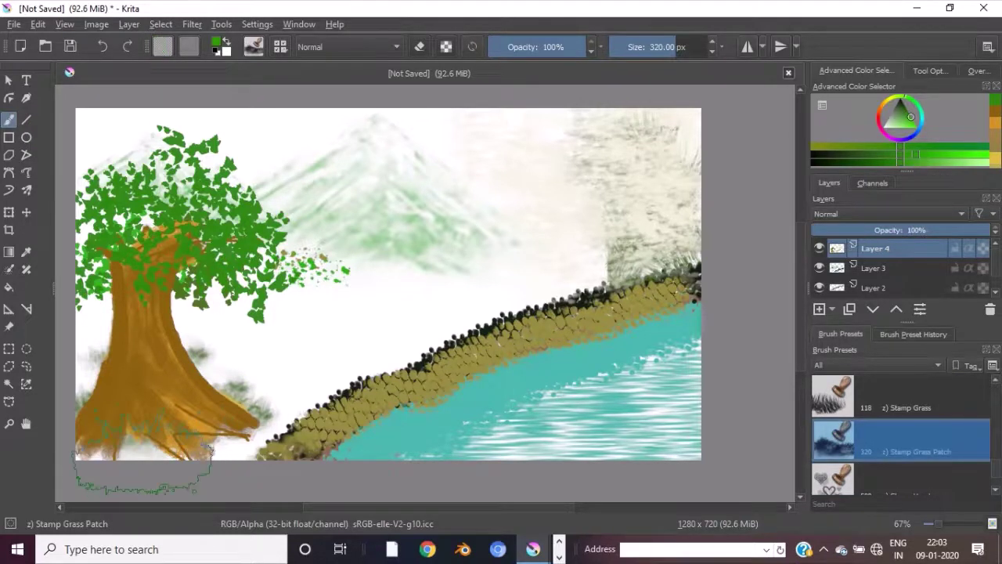
pyautogui.click(130, 456)
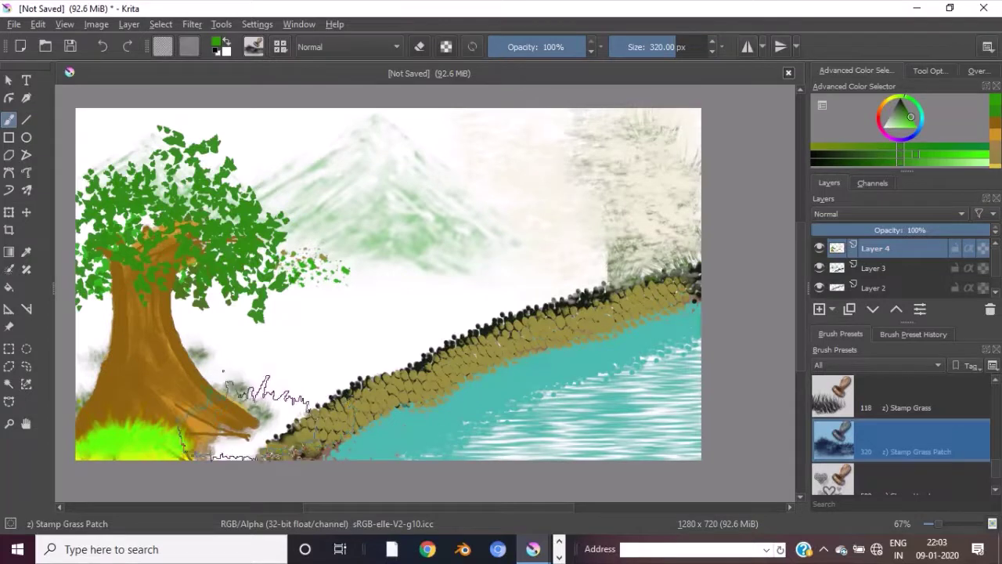
# Try grass stamps over the tree's right roots, pick a softer green, and undo those stamps.
pyautogui.click(235, 427)
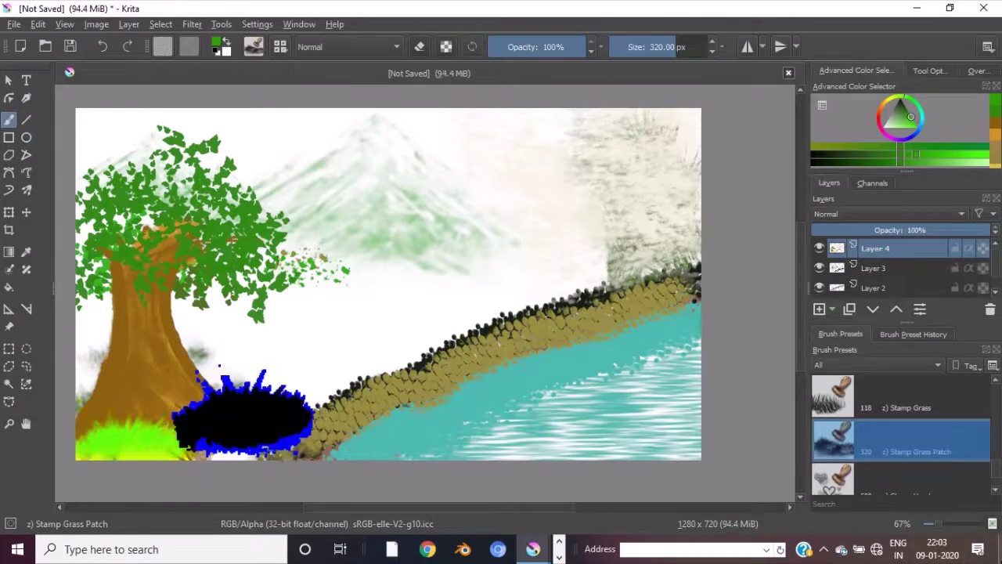
pyautogui.click(906, 119)
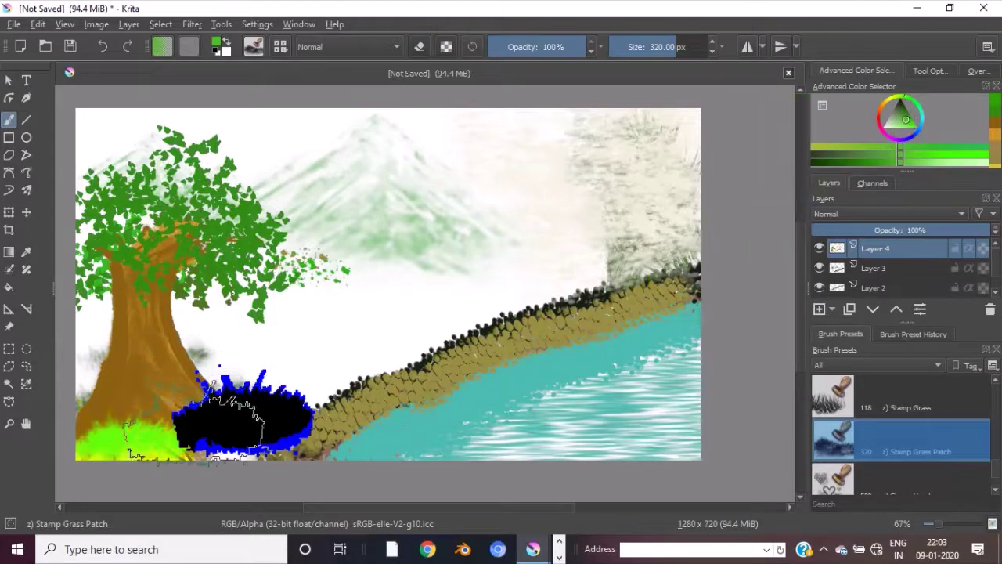
pyautogui.click(245, 409)
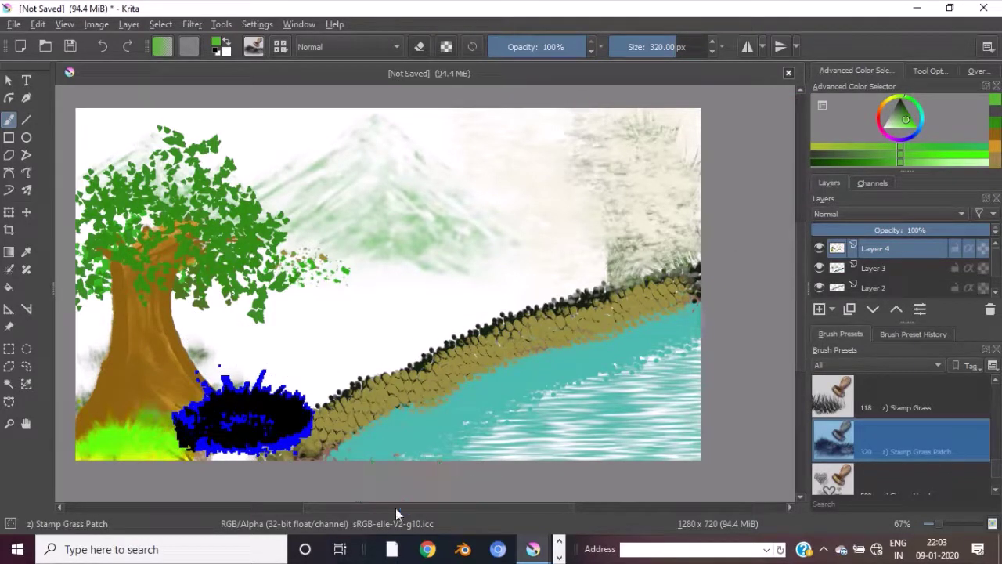
pyautogui.hotkey('ctrl', 'z')
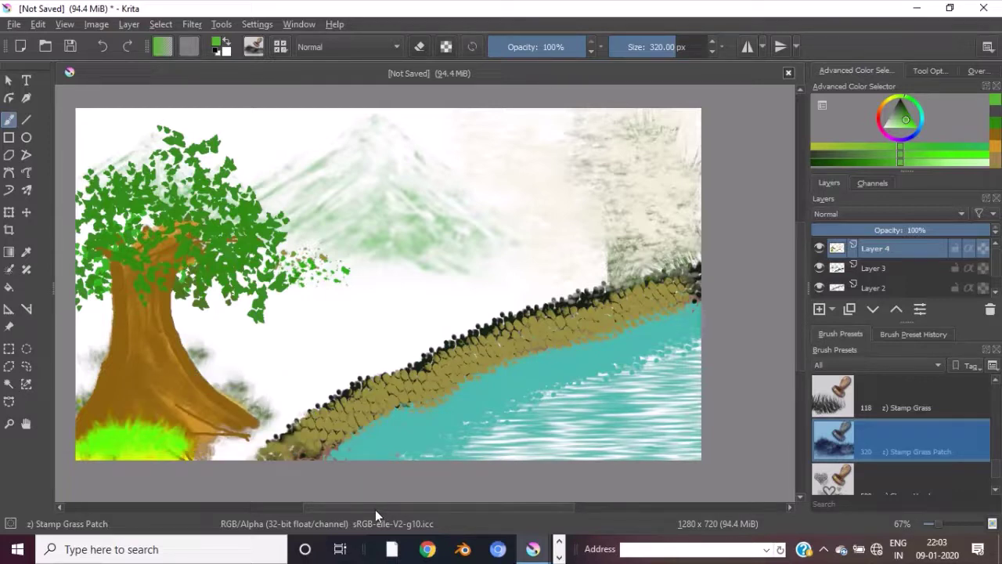
# Stamp soft green grass patches over the trunk's base and across the white ground between the tree and the shoreline.
pyautogui.click(125, 423)
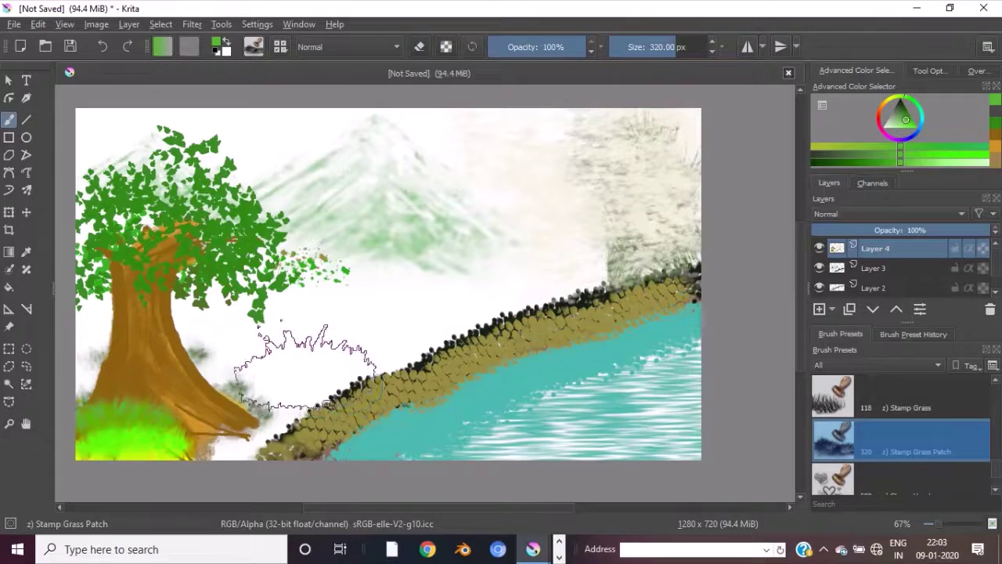
pyautogui.click(309, 346)
pyautogui.click(455, 285)
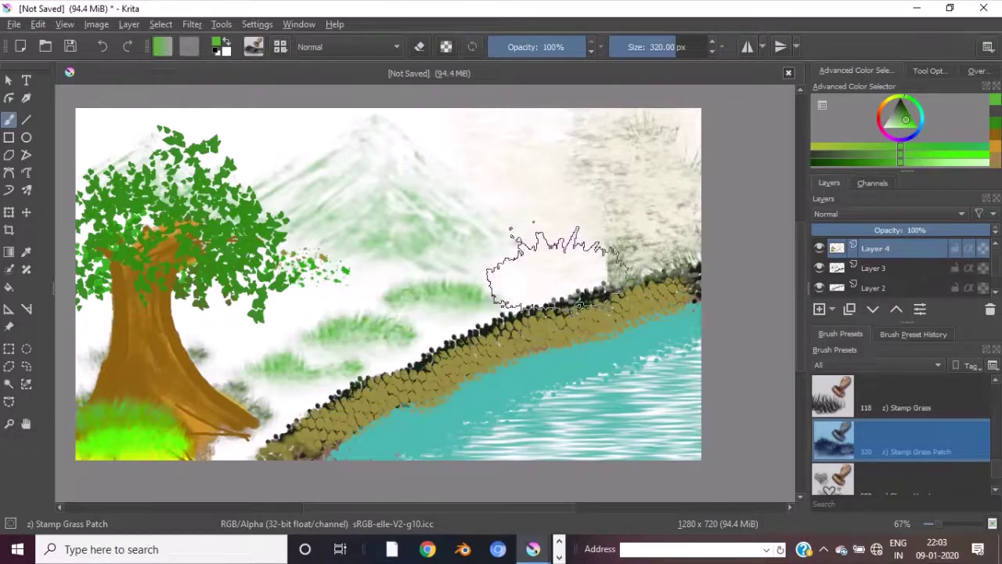
pyautogui.click(360, 341)
pyautogui.click(274, 339)
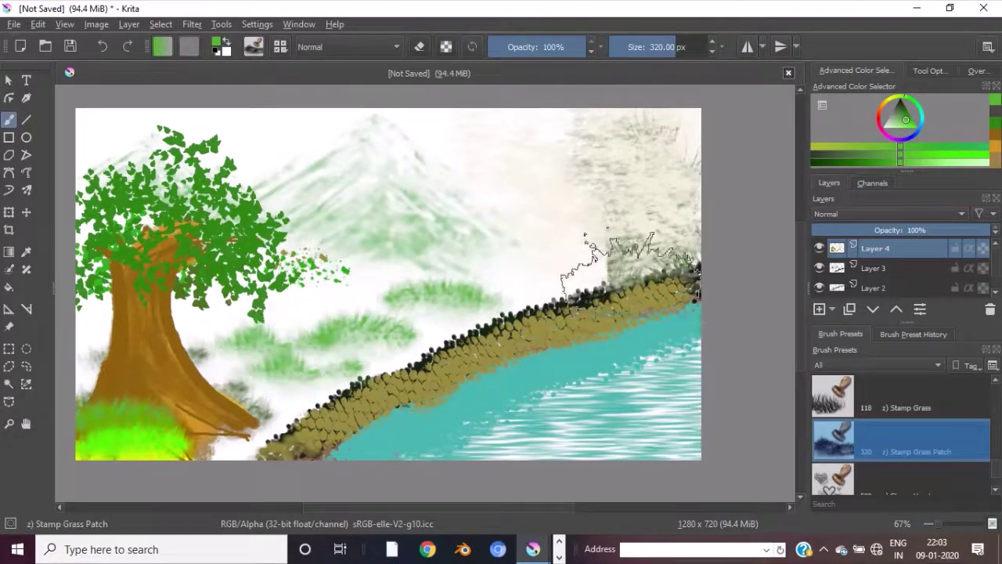
pyautogui.click(338, 305)
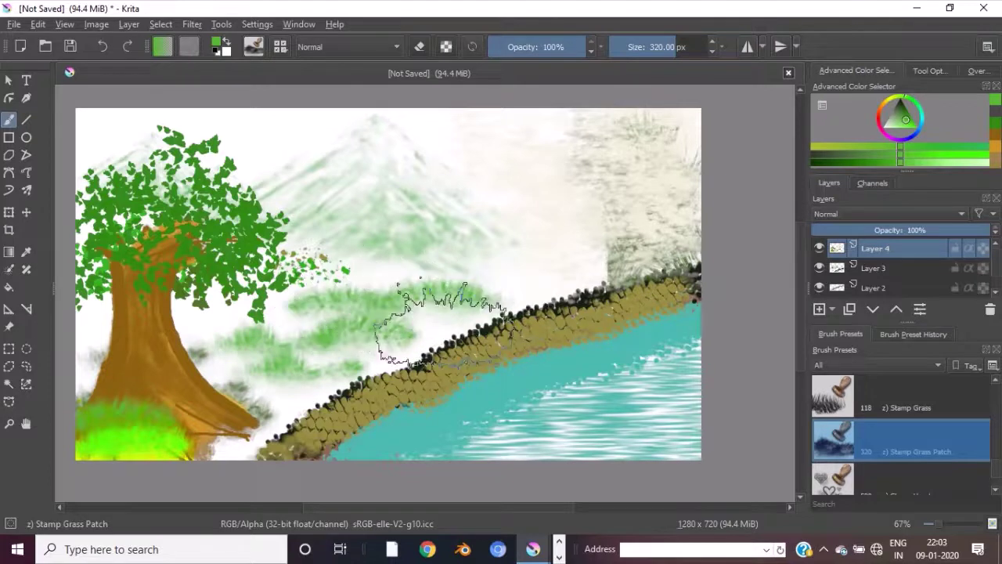
pyautogui.click(343, 359)
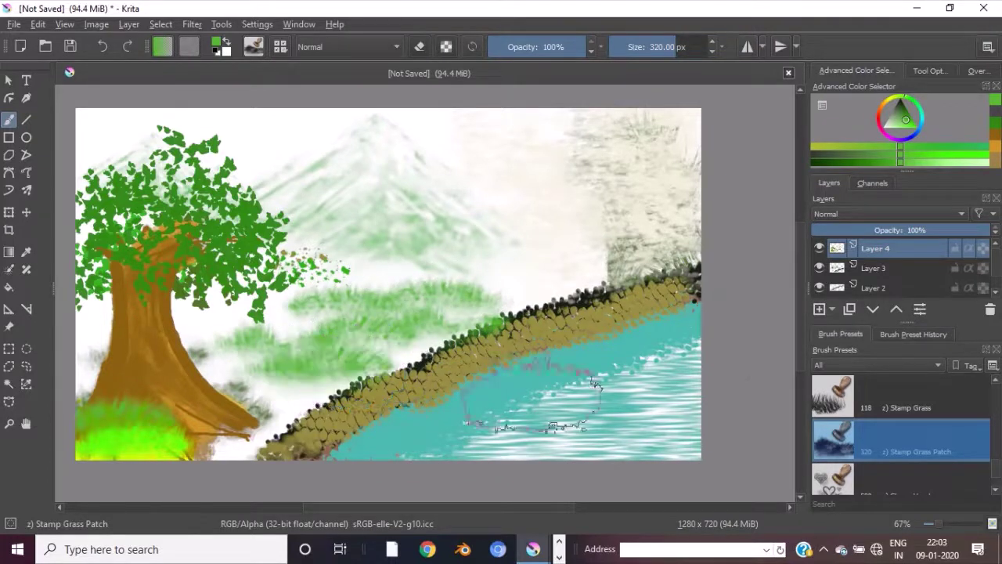
pyautogui.click(267, 407)
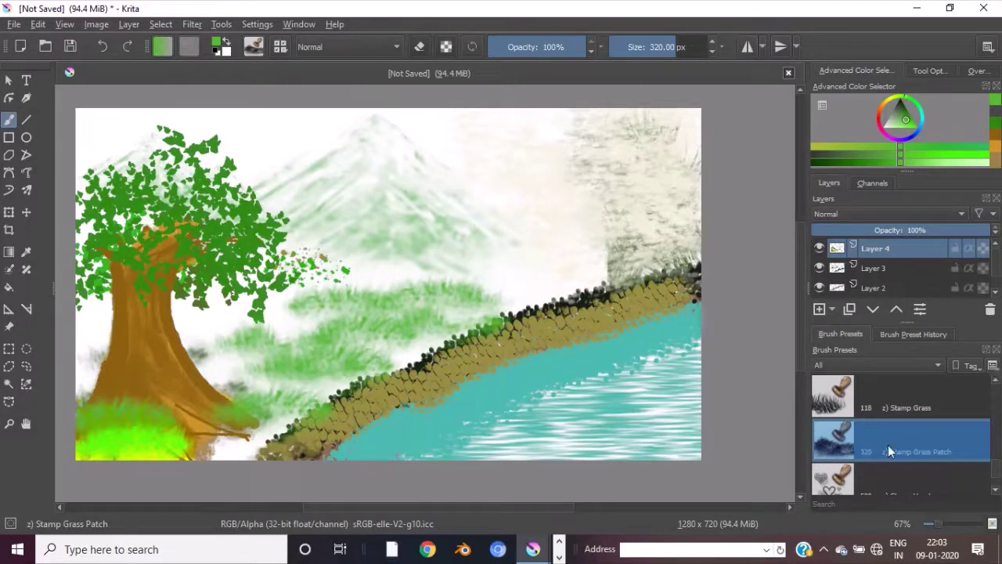
# Stamp green, then orange ground texture over the middle ground and the upper right rocks with the Stamp Floor brush at 300 px.
pyautogui.scroll(2, 888, 446)
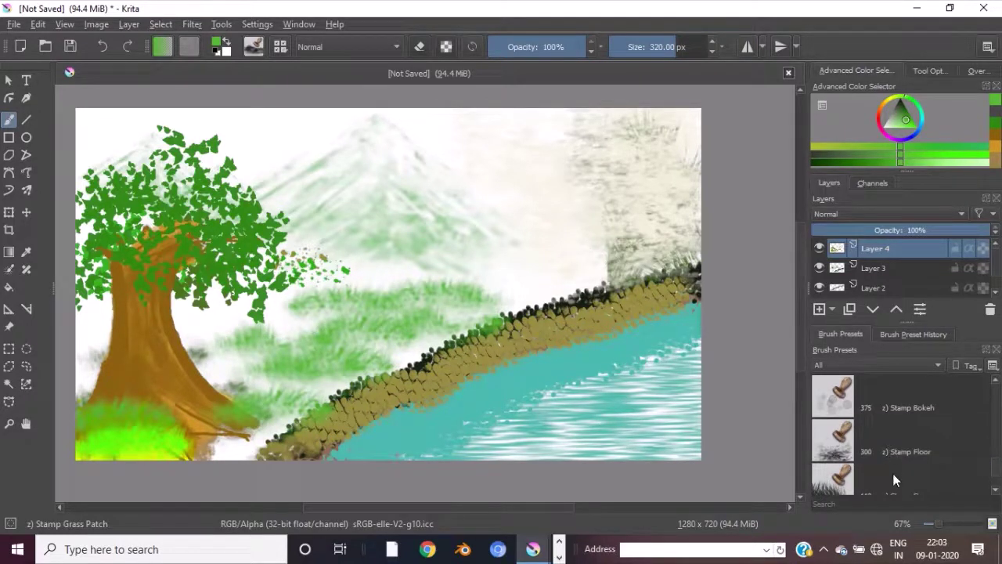
pyautogui.moveTo(893, 473)
pyautogui.click(900, 451)
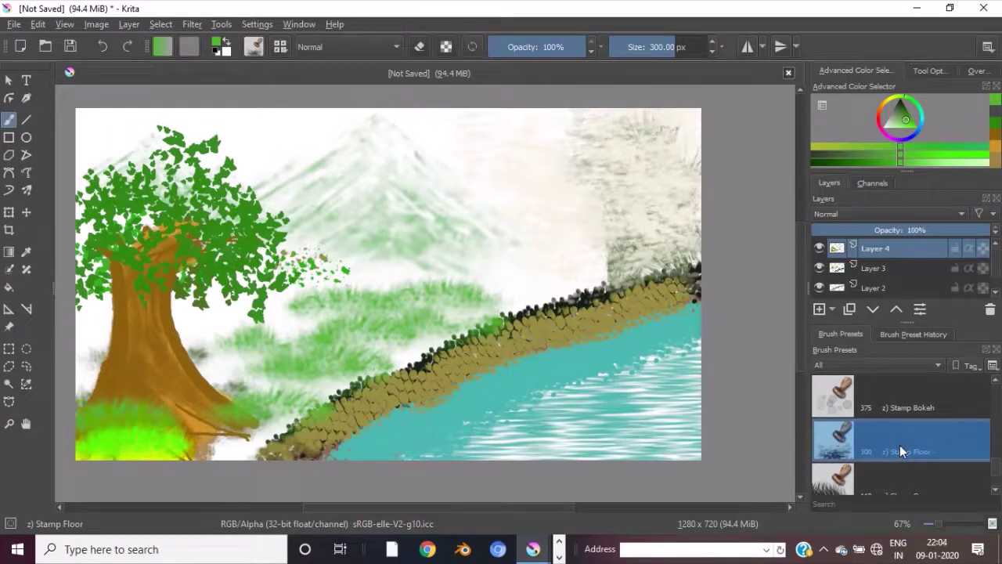
pyautogui.click(998, 151)
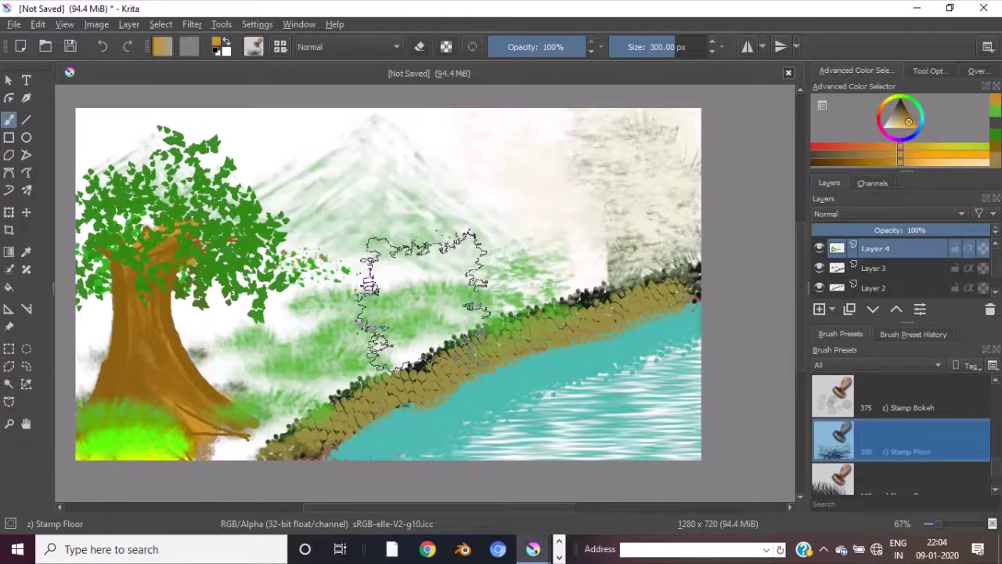
pyautogui.click(408, 274)
pyautogui.click(619, 177)
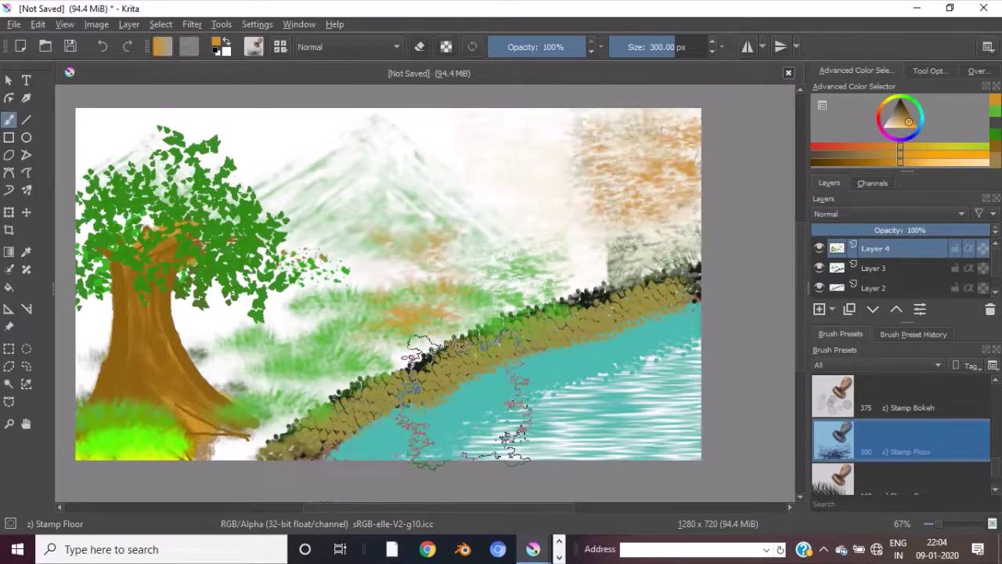
# Stamp green shrubs beside the tree's crown and above the far shoreline with the Stamp Vegetal brush at 70 px.
pyautogui.scroll(-4, 940, 400)
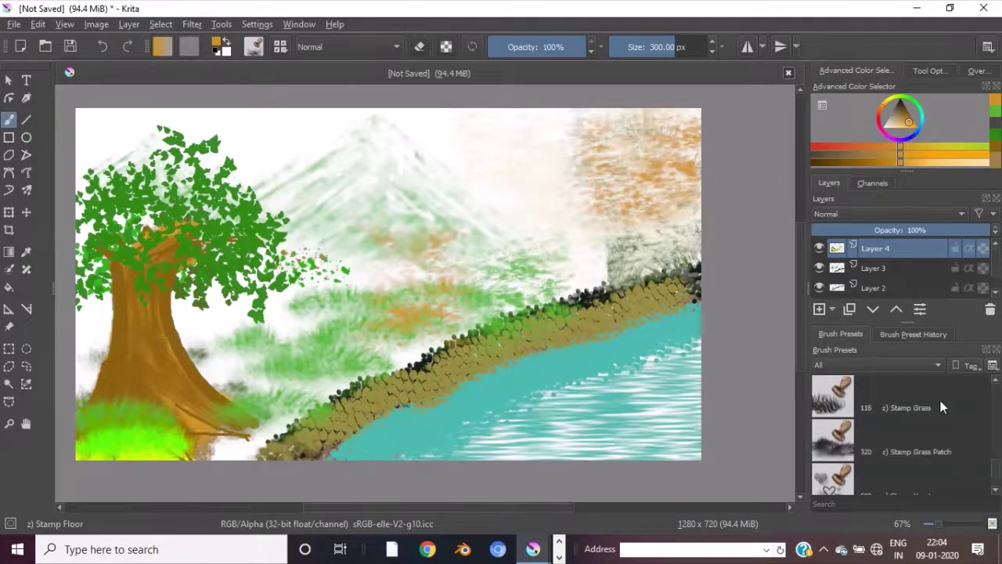
pyautogui.scroll(-3, 933, 415)
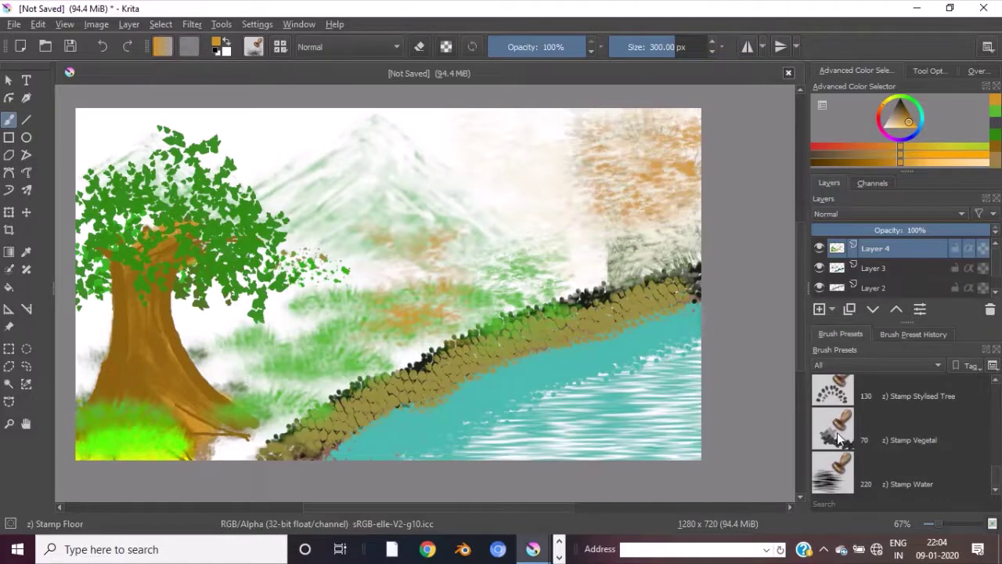
pyautogui.click(837, 435)
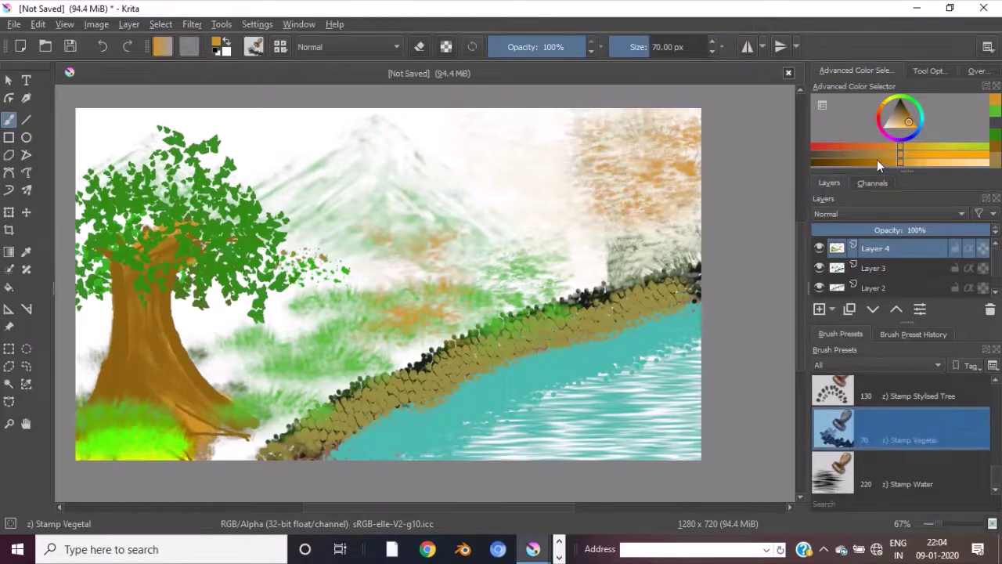
pyautogui.click(990, 115)
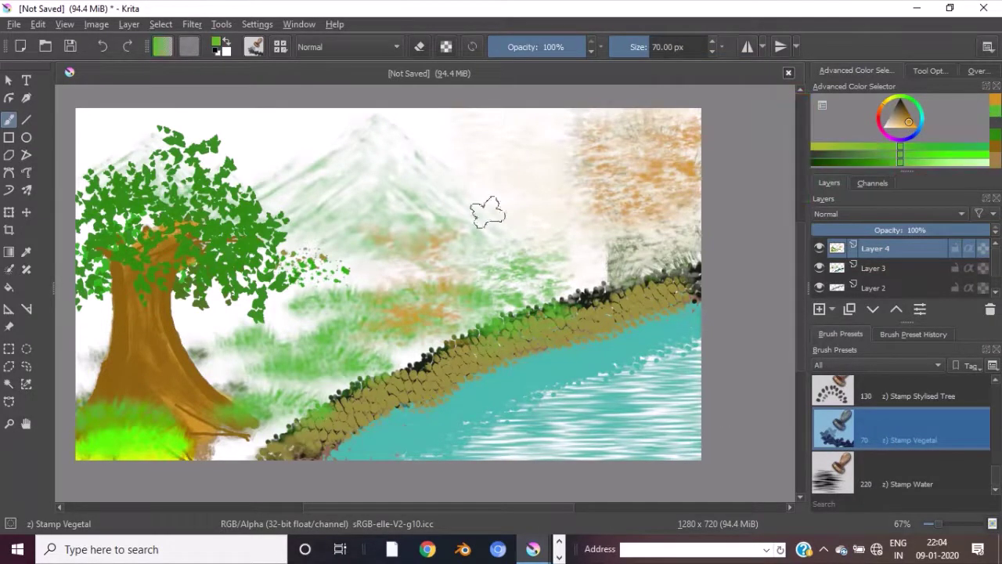
pyautogui.moveTo(337, 282)
pyautogui.mouseDown()
pyautogui.moveTo(313, 277)
pyautogui.moveTo(351, 291)
pyautogui.moveTo(349, 313)
pyautogui.moveTo(384, 293)
pyautogui.moveTo(325, 307)
pyautogui.moveTo(313, 293)
pyautogui.mouseUp()
pyautogui.moveTo(585, 229)
pyautogui.mouseDown()
pyautogui.moveTo(584, 262)
pyautogui.moveTo(600, 291)
pyautogui.mouseUp()
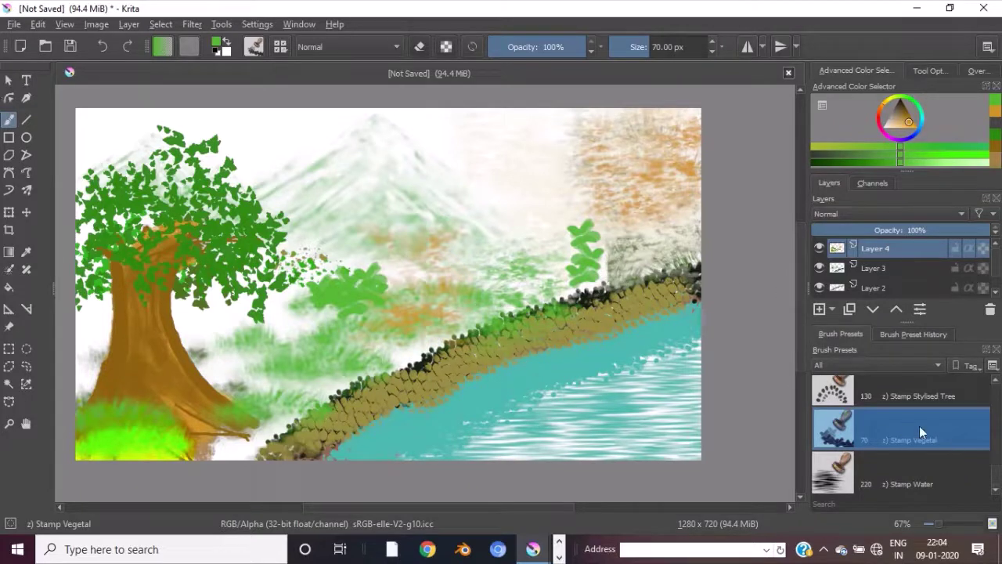
# Pick a lighter green and stamp leaves across the upper part of the tree's crown with the Stamp Leaves brush at 165 px.
pyautogui.click(945, 158)
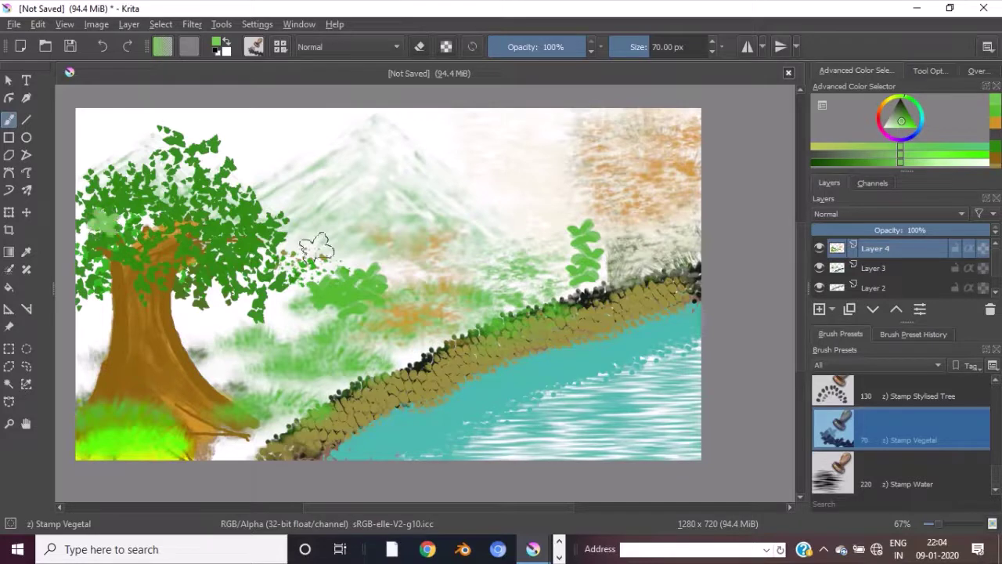
pyautogui.scroll(-3, 902, 469)
pyautogui.scroll(2, 901, 466)
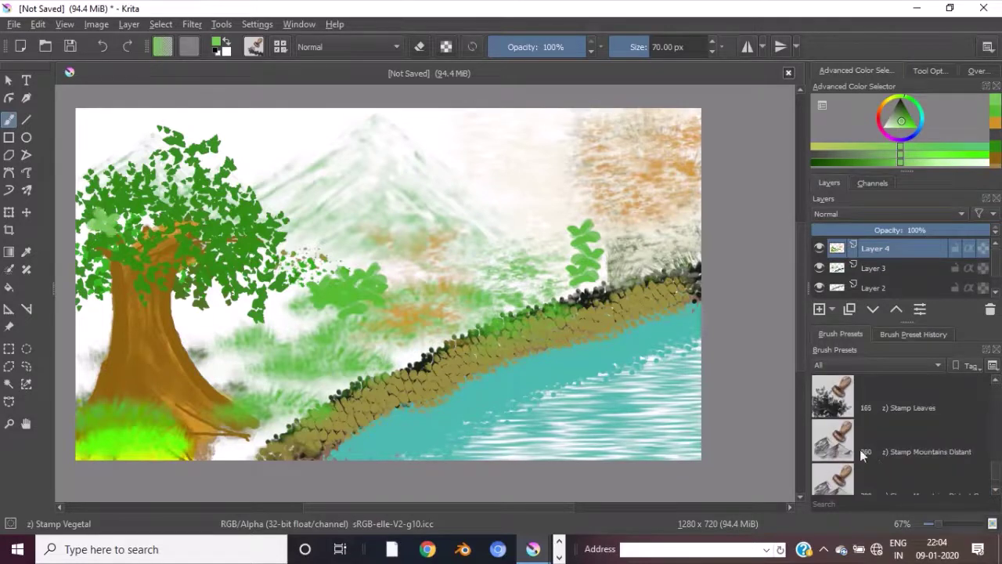
pyautogui.click(835, 404)
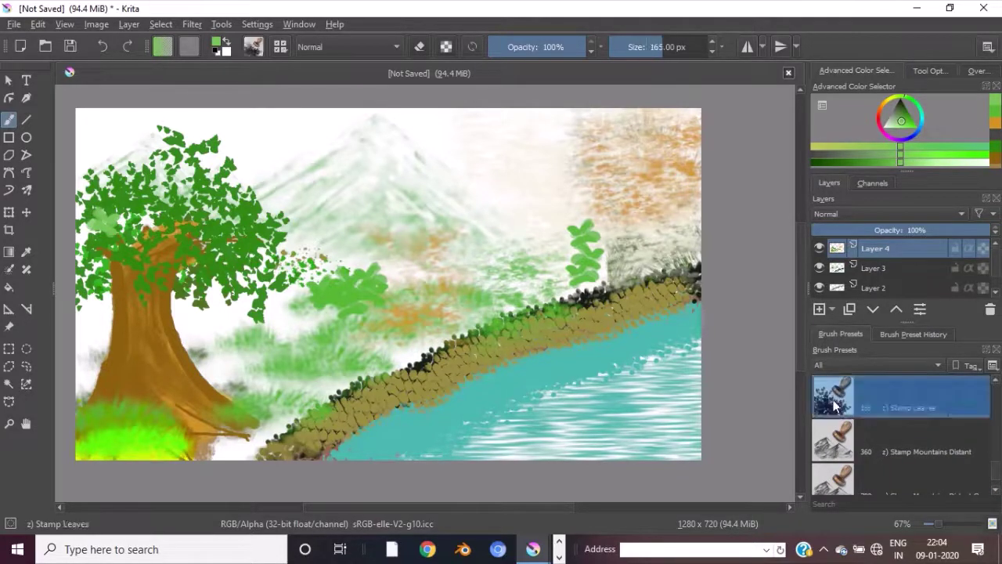
pyautogui.moveTo(78, 188)
pyautogui.mouseDown()
pyautogui.moveTo(102, 149)
pyautogui.moveTo(139, 123)
pyautogui.moveTo(207, 129)
pyautogui.moveTo(255, 182)
pyautogui.mouseUp()
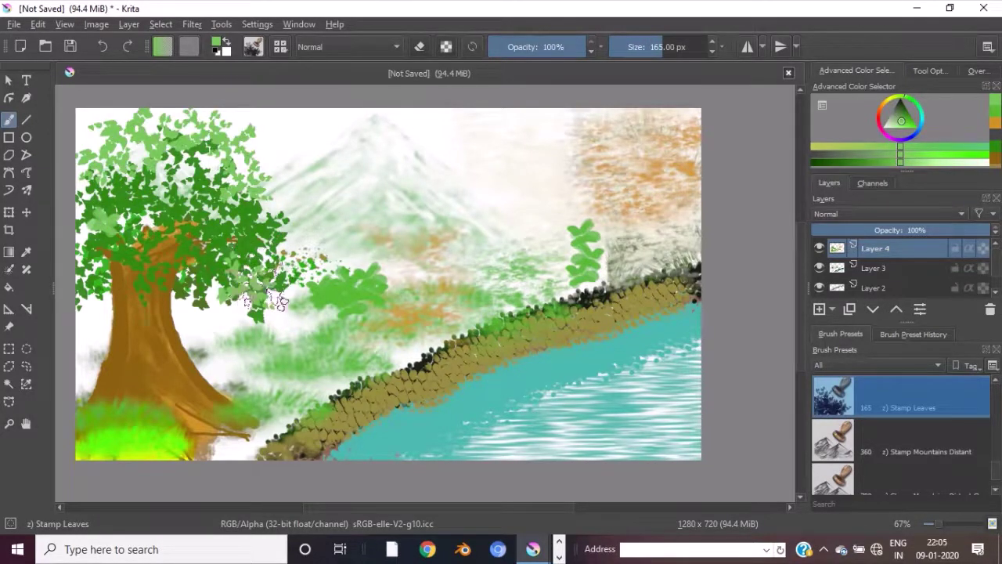
# Pick a brighter yellowish green and stamp more leaves over the middle and left edge of the tree's crown.
pyautogui.scroll(2, 915, 426)
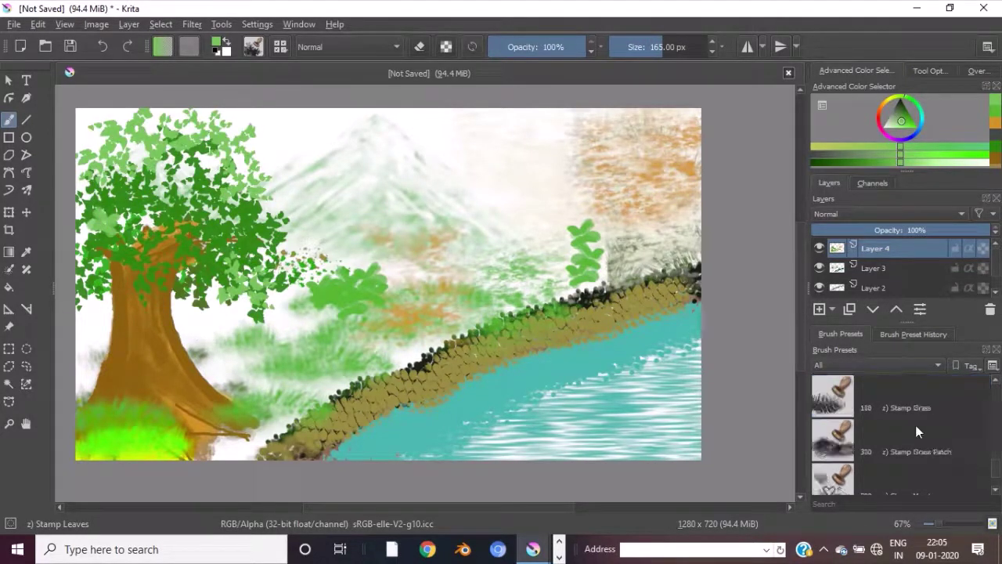
pyautogui.click(942, 153)
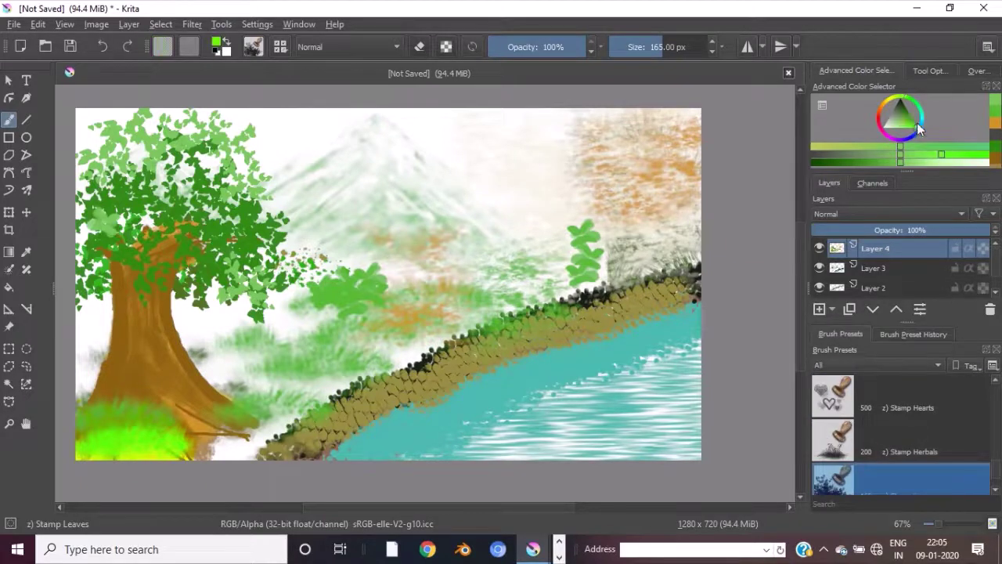
pyautogui.click(906, 120)
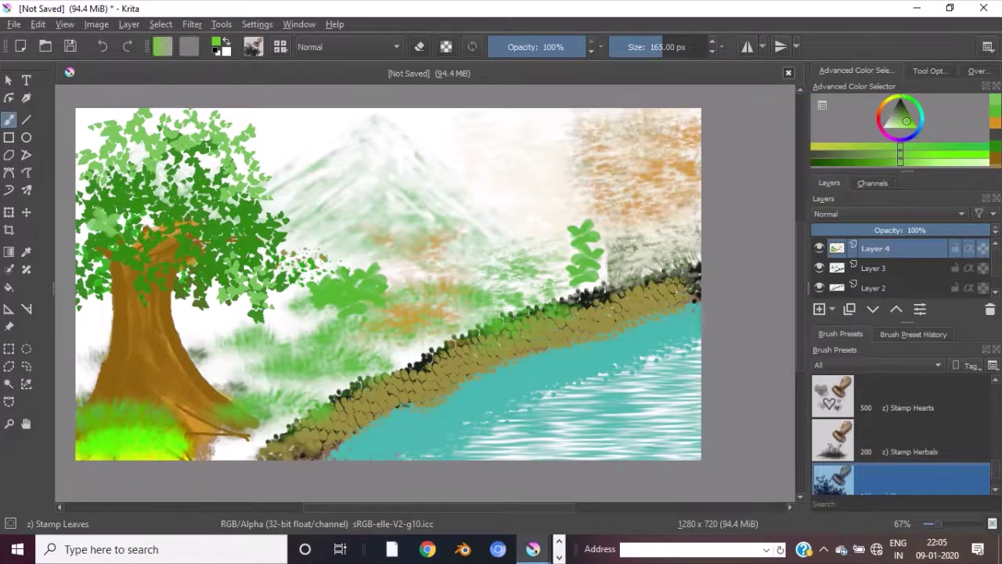
pyautogui.moveTo(91, 200)
pyautogui.mouseDown()
pyautogui.moveTo(92, 152)
pyautogui.moveTo(165, 126)
pyautogui.moveTo(223, 145)
pyautogui.moveTo(235, 165)
pyautogui.moveTo(165, 192)
pyautogui.moveTo(146, 227)
pyautogui.moveTo(290, 259)
pyautogui.moveTo(92, 310)
pyautogui.mouseUp()
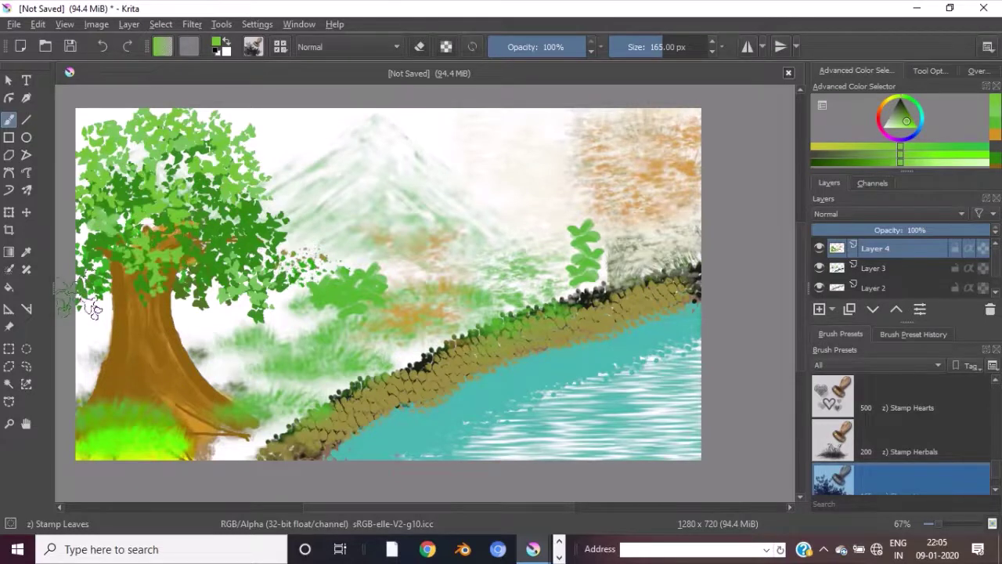
# Mix a deeper medium green and stamp leaves over the crown's top, centre and right side for darker foliage.
pyautogui.scroll(-2, 906, 435)
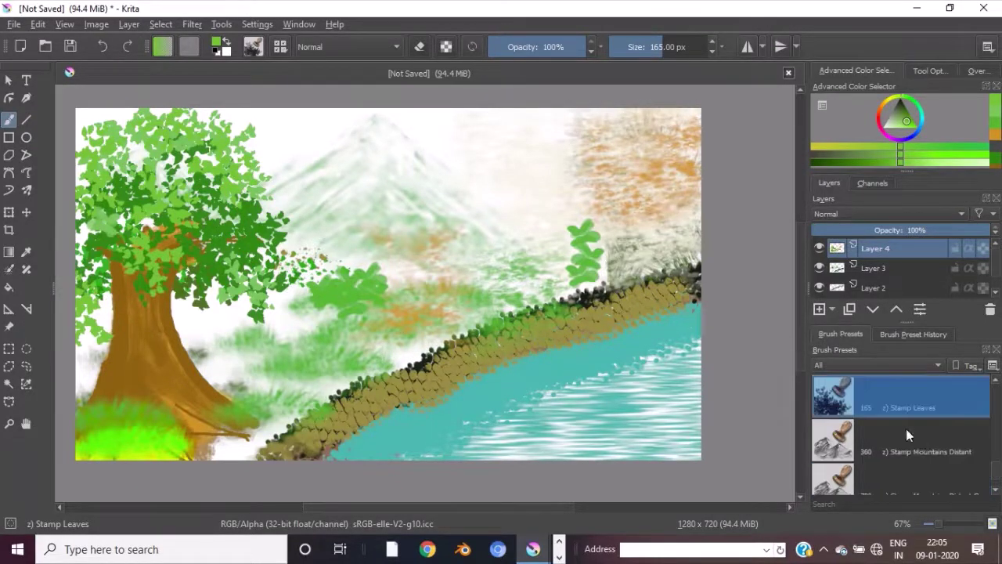
pyautogui.click(909, 112)
pyautogui.click(854, 161)
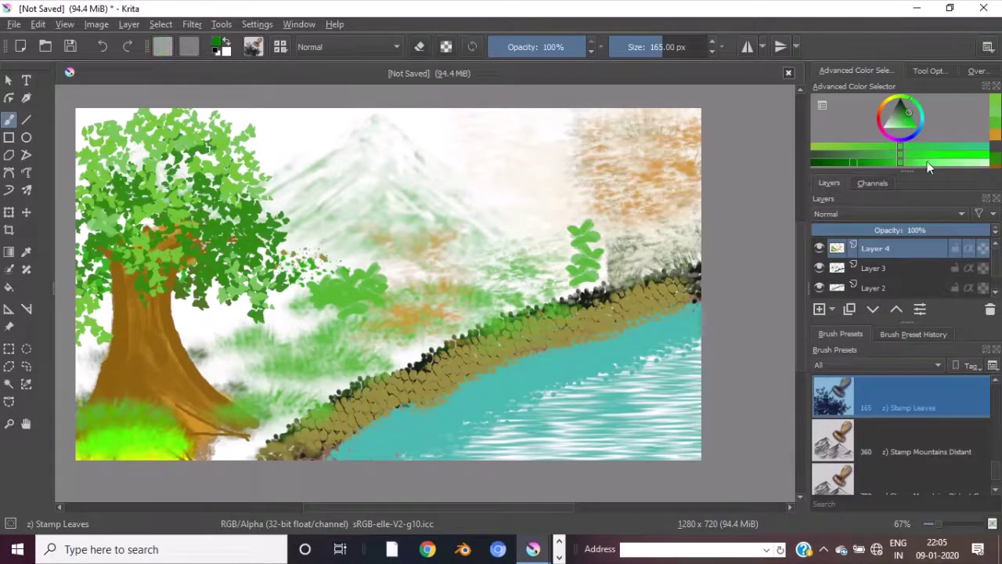
pyautogui.click(873, 162)
pyautogui.click(856, 160)
pyautogui.click(909, 118)
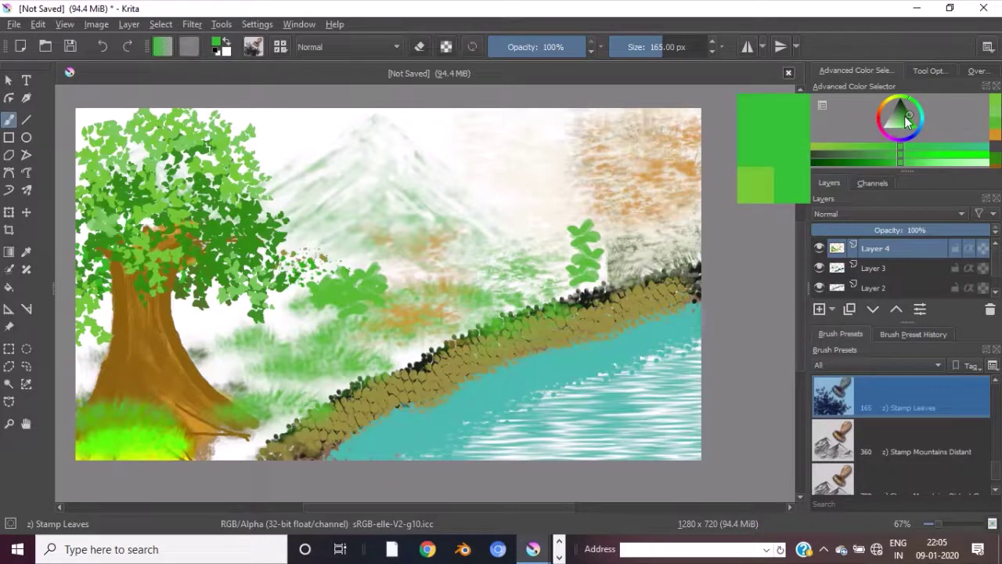
pyautogui.click(905, 117)
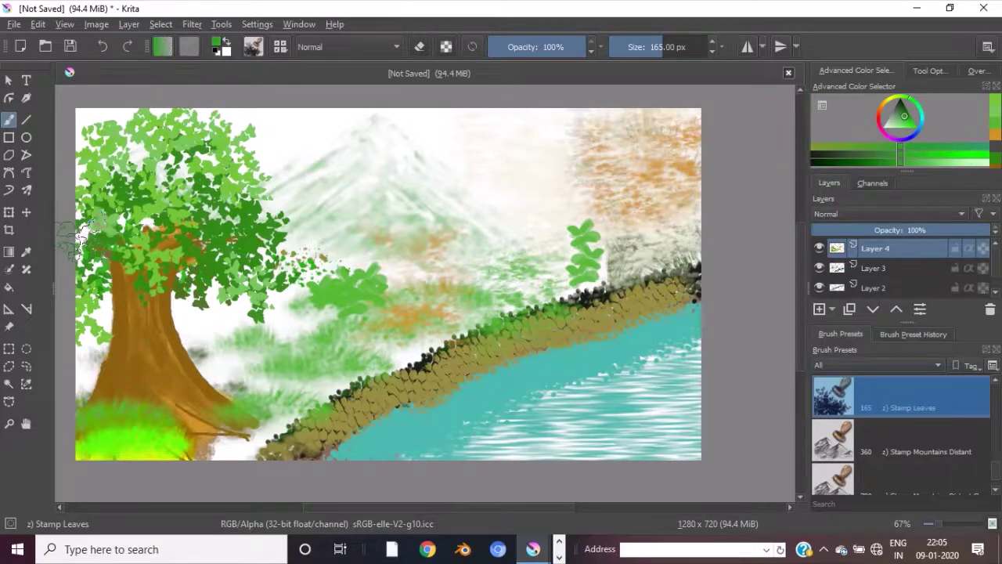
pyautogui.click(82, 233)
pyautogui.moveTo(172, 195)
pyautogui.mouseDown()
pyautogui.moveTo(231, 161)
pyautogui.moveTo(270, 169)
pyautogui.moveTo(278, 188)
pyautogui.moveTo(255, 137)
pyautogui.moveTo(215, 118)
pyautogui.moveTo(125, 122)
pyautogui.moveTo(90, 168)
pyautogui.mouseUp()
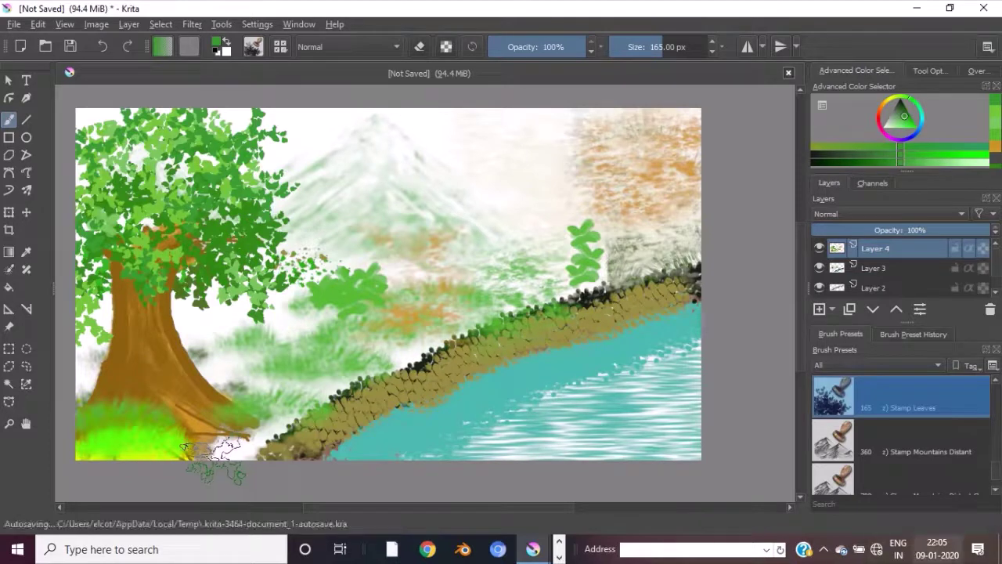
# Blend the tree's trunk and roots into the ground with the Blender Rake brush at 120 px.
pyautogui.scroll(2, 927, 426)
pyautogui.scroll(2, 926, 423)
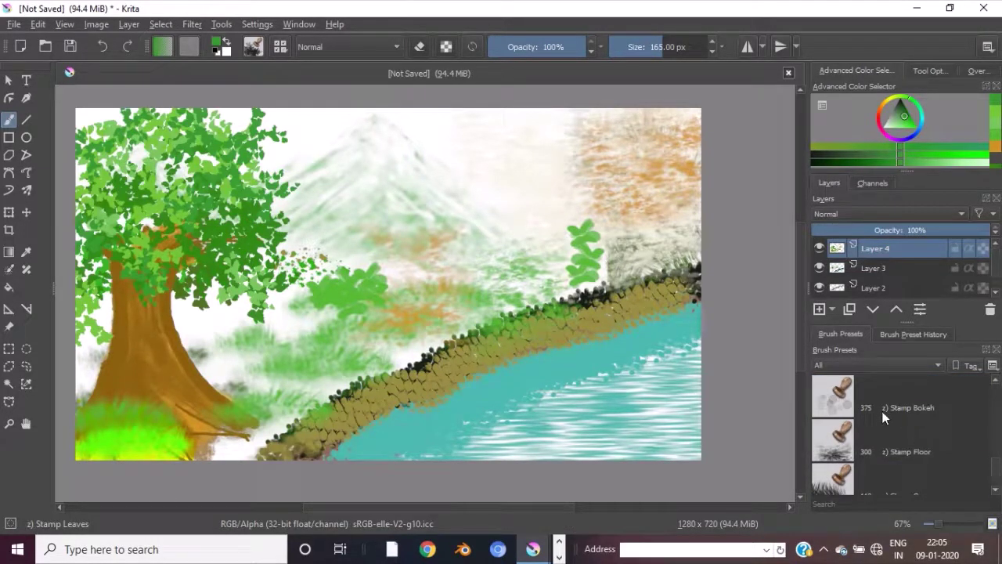
pyautogui.scroll(-4, 884, 411)
pyautogui.scroll(4, 885, 410)
pyautogui.scroll(10, 888, 407)
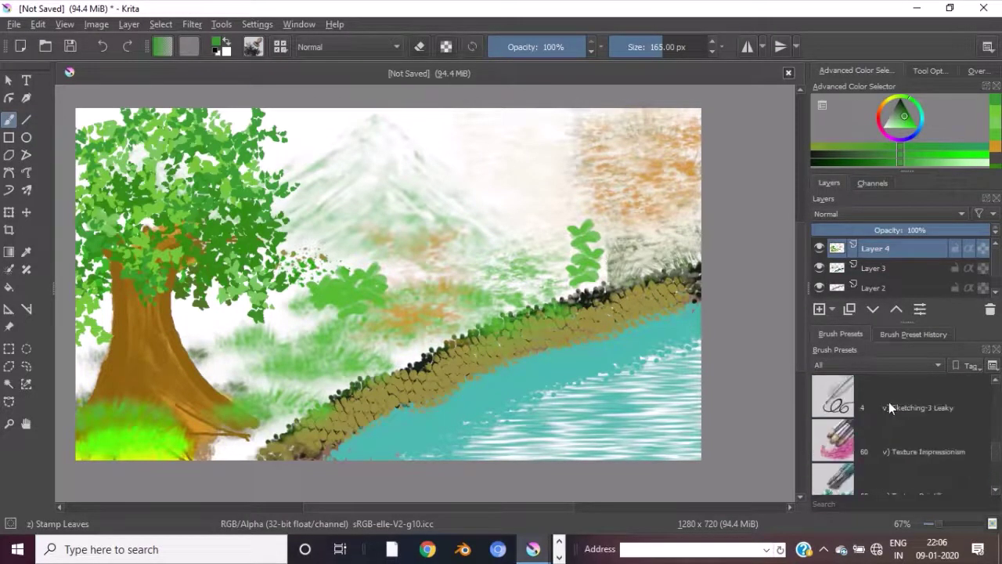
pyautogui.scroll(6, 889, 407)
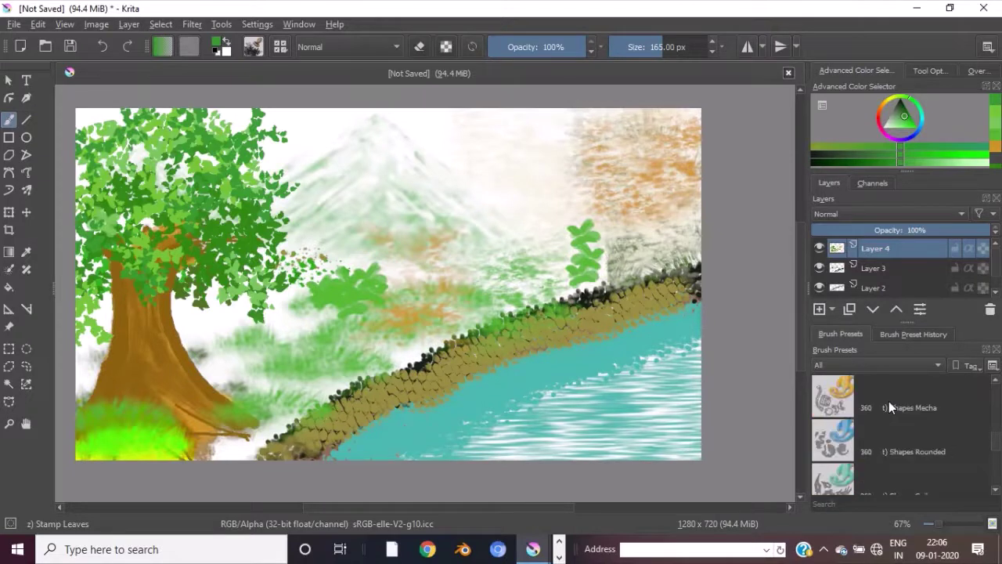
pyautogui.scroll(8, 889, 401)
pyautogui.click(844, 436)
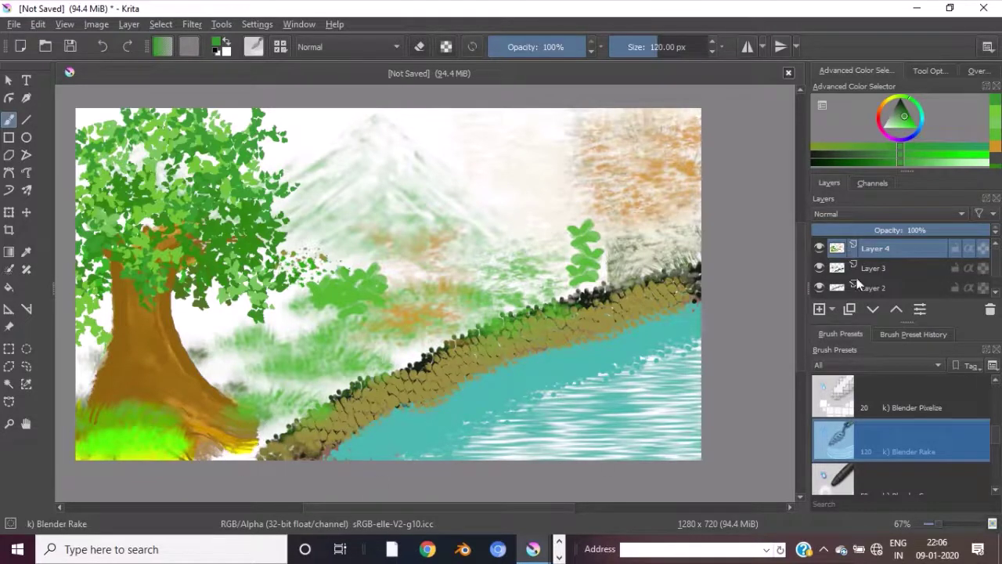
# Shade the lower left shoreline and the sky beside the mountain with the Adjust Multiply brush at 600 px in green.
pyautogui.scroll(-5, 877, 426)
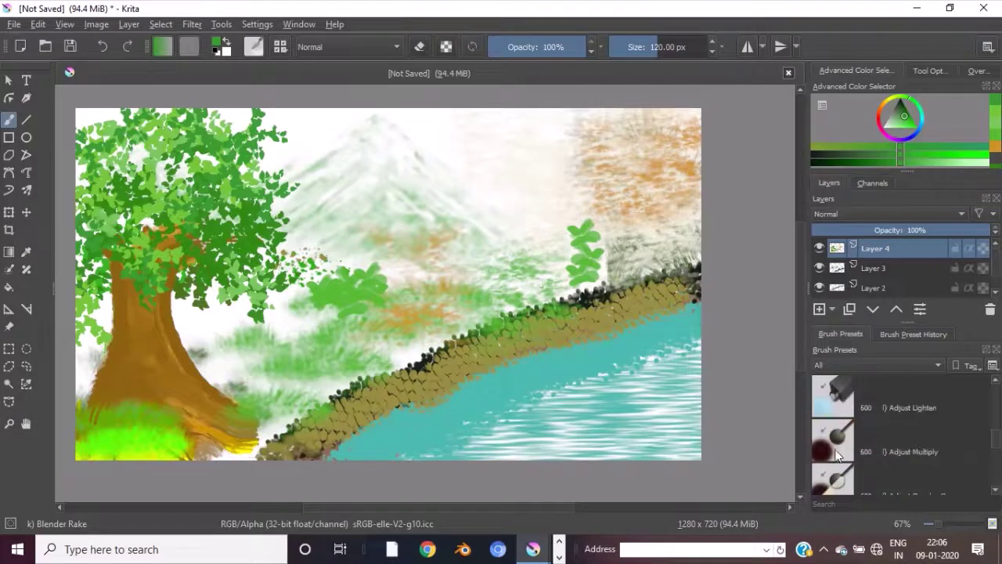
pyautogui.click(837, 452)
pyautogui.moveTo(308, 486)
pyautogui.mouseDown()
pyautogui.moveTo(314, 470)
pyautogui.moveTo(251, 470)
pyautogui.moveTo(266, 469)
pyautogui.moveTo(257, 423)
pyautogui.mouseUp()
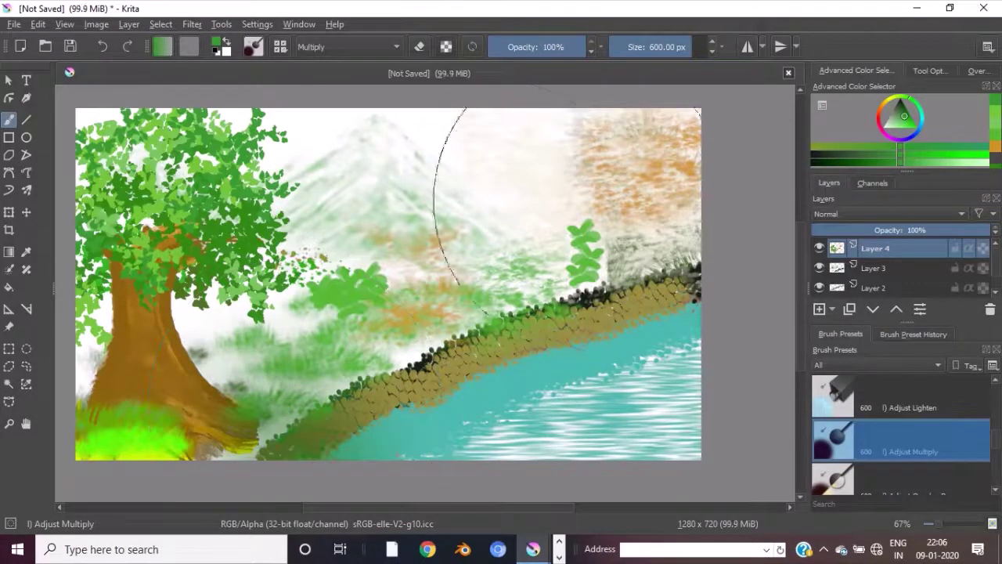
pyautogui.moveTo(501, 204); pyautogui.dragTo(474, 243)
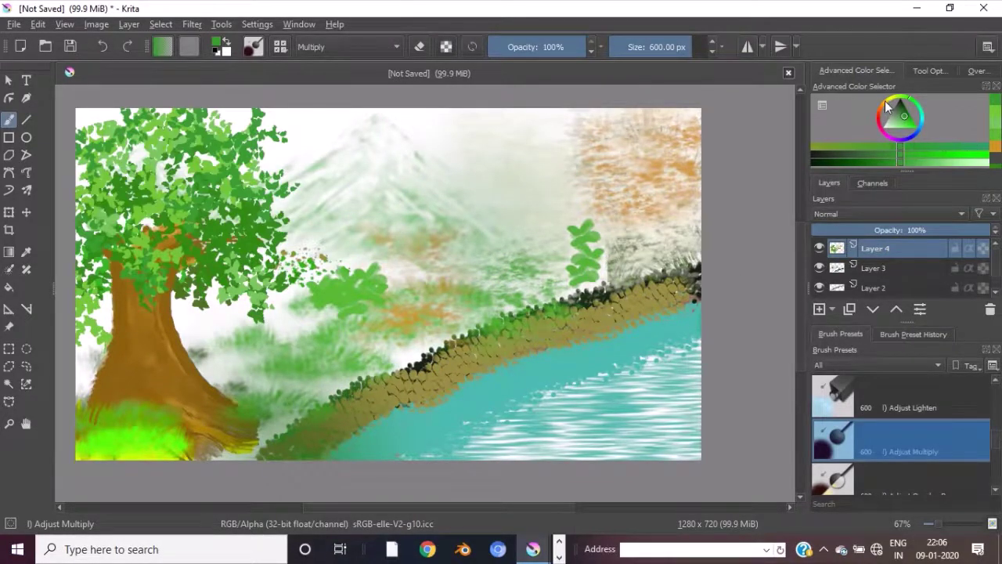
# Change the paint colour from green to a muted golden ochre for the Adjust Multiply brush.
pyautogui.moveTo(884, 100); pyautogui.dragTo(885, 107)
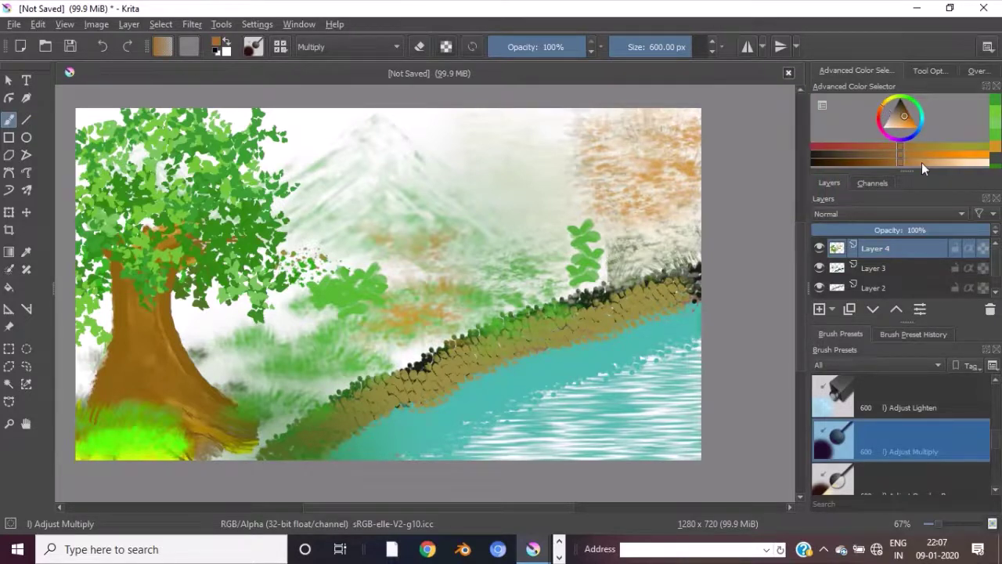
pyautogui.moveTo(922, 167); pyautogui.dragTo(947, 150)
pyautogui.moveTo(903, 119); pyautogui.dragTo(892, 125)
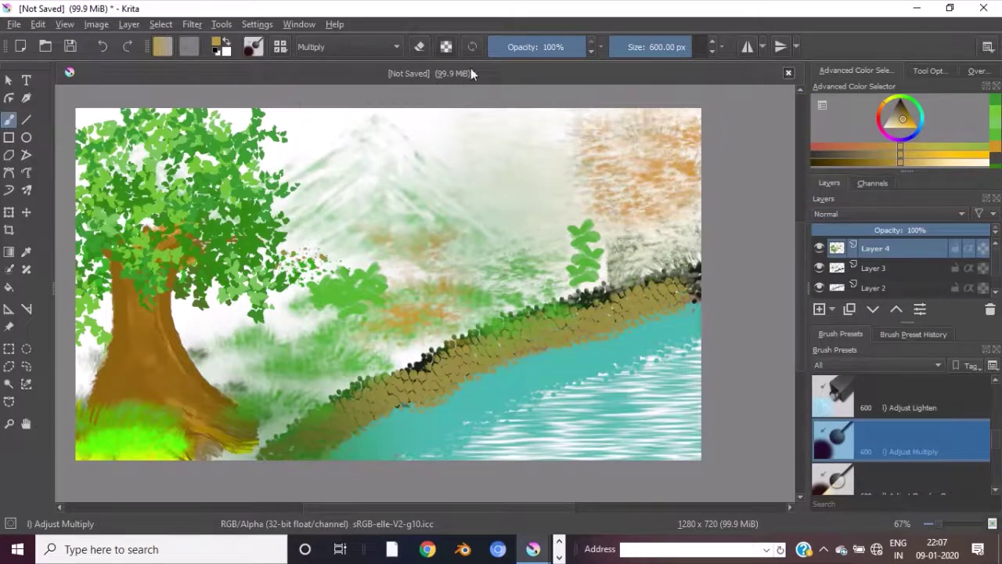
pyautogui.click(258, 94)
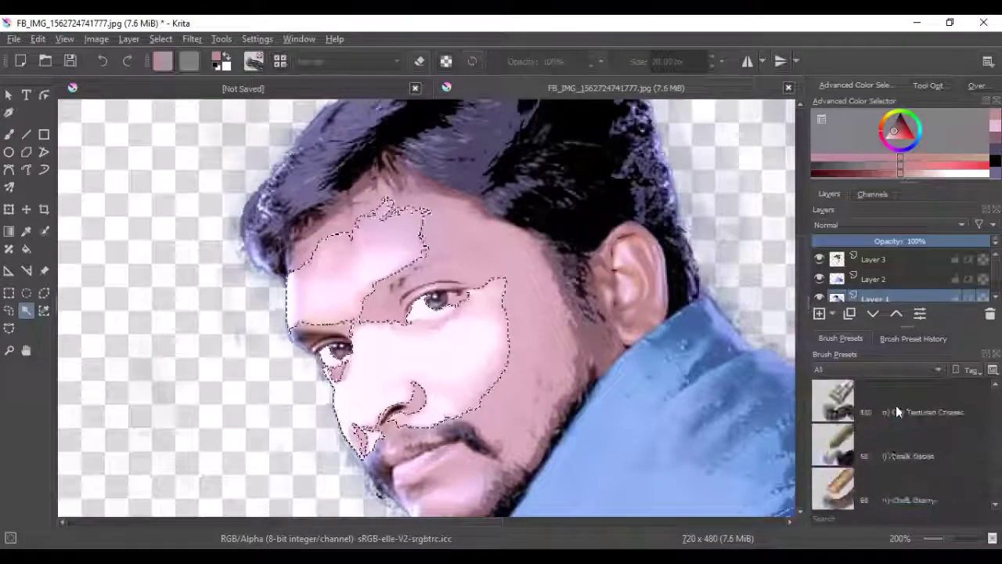
# In the portrait image, paint the selected face highlights pale pink and the beard near-black with the Chalk Details brush at 60 px.
pyautogui.click(901, 444)
pyautogui.click(10, 135)
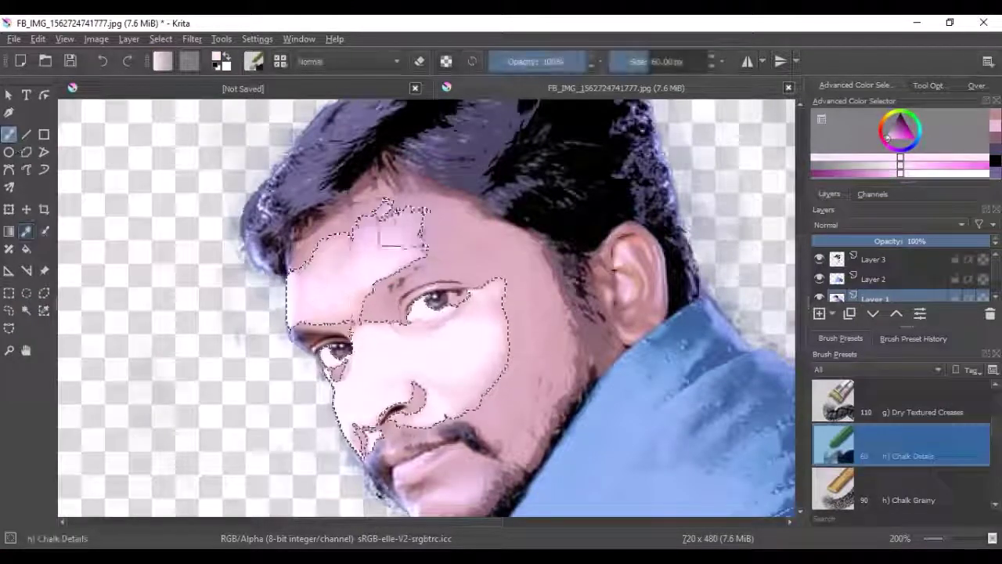
pyautogui.rightClick(357, 266)
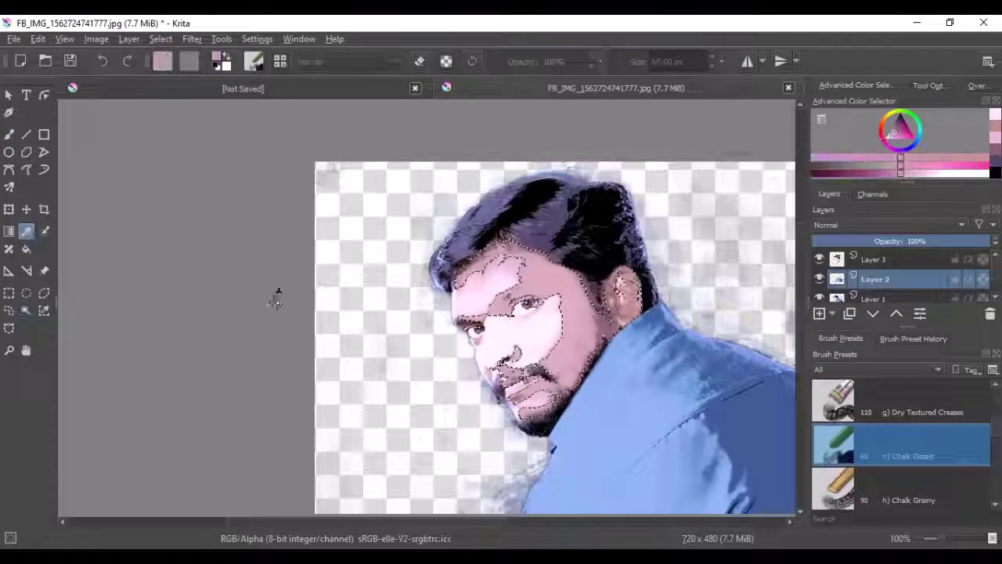
pyautogui.press('b')
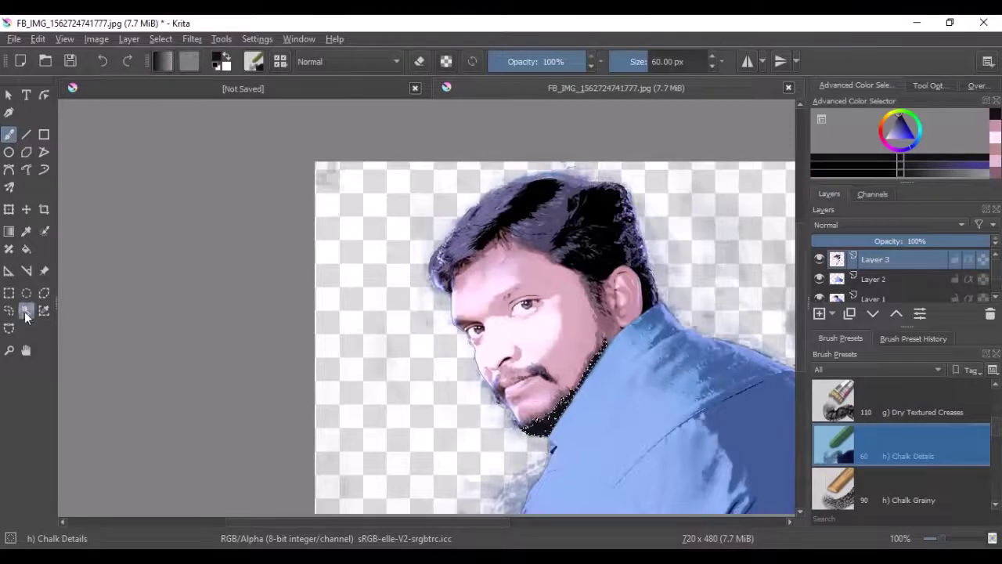
# Select the portrait's facial skin areas by similar colour and open the pop-up palette over the face on Layer 1.
pyautogui.click(26, 312)
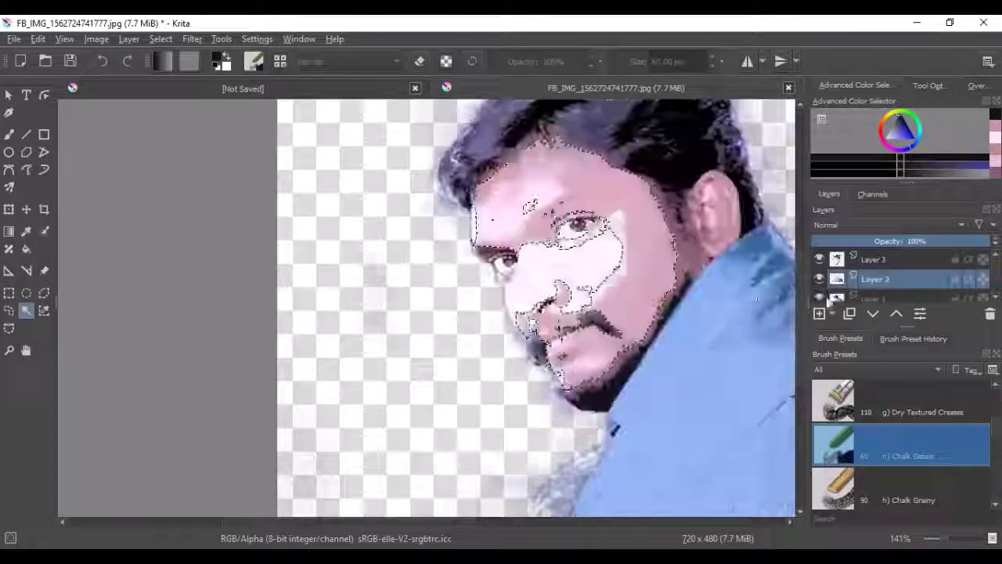
pyautogui.press('p')
pyautogui.rightClick(599, 252)
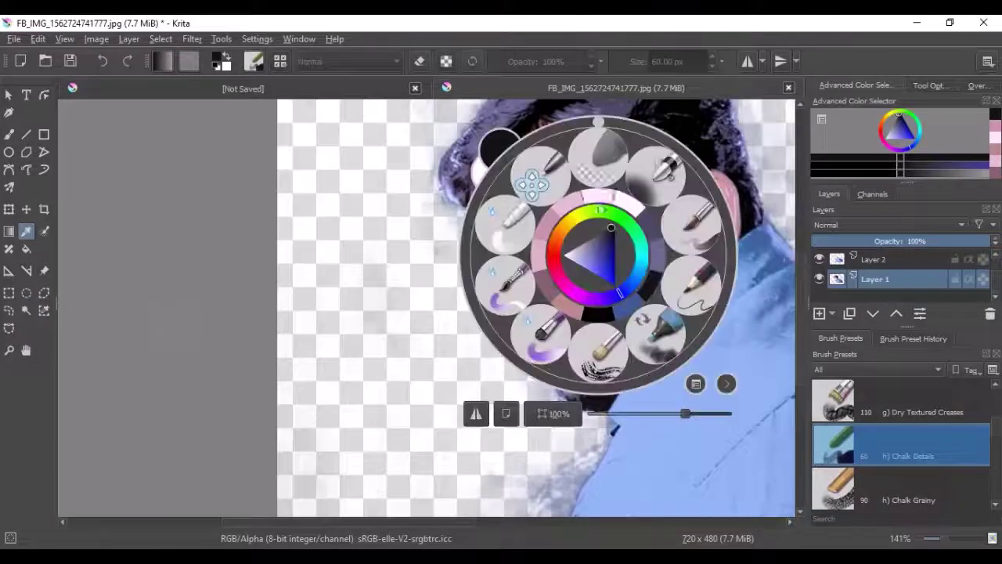